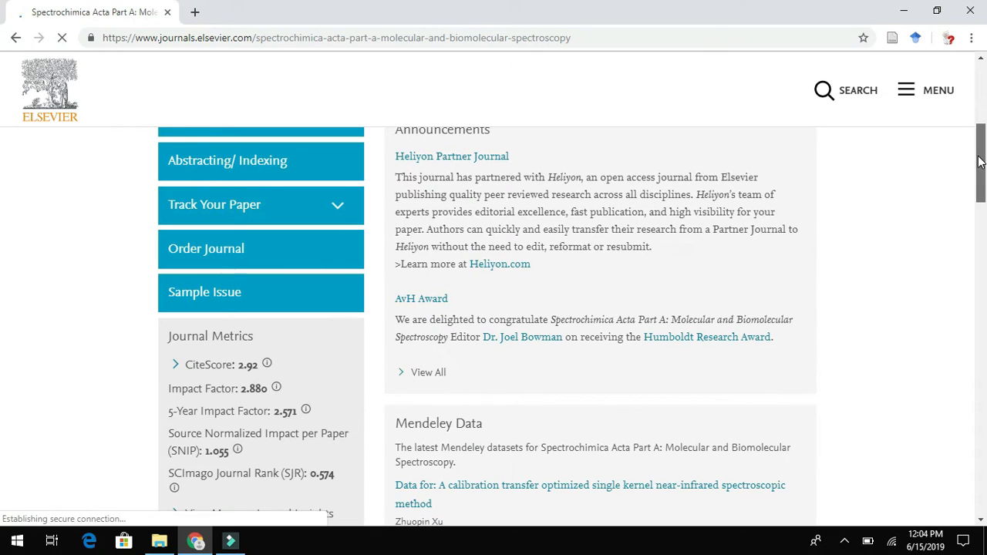
# - Expand 'Submit Your Paper' and open the EES 'Register new account' page in a new tab
pyautogui.moveTo(982, 160); pyautogui.dragTo(973, 90)
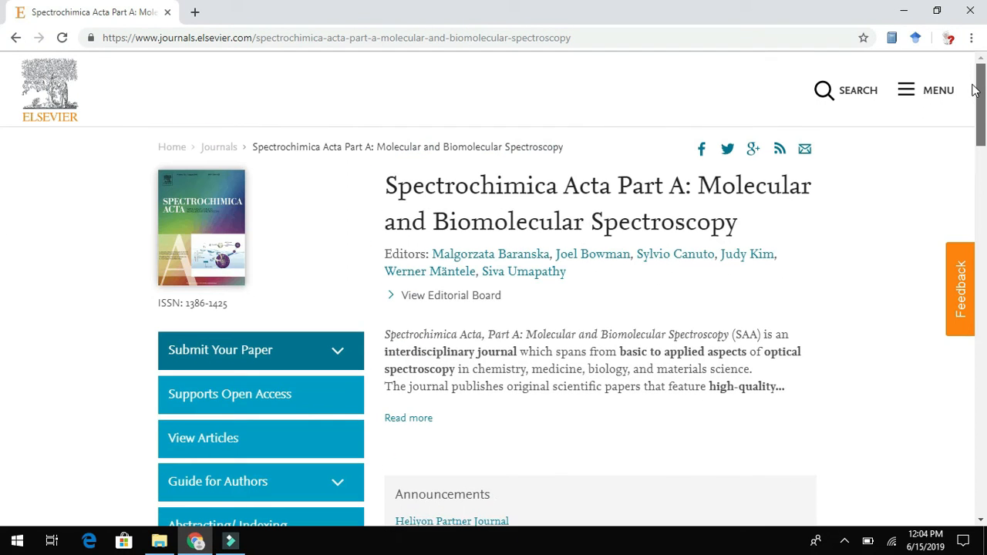
pyautogui.click(247, 354)
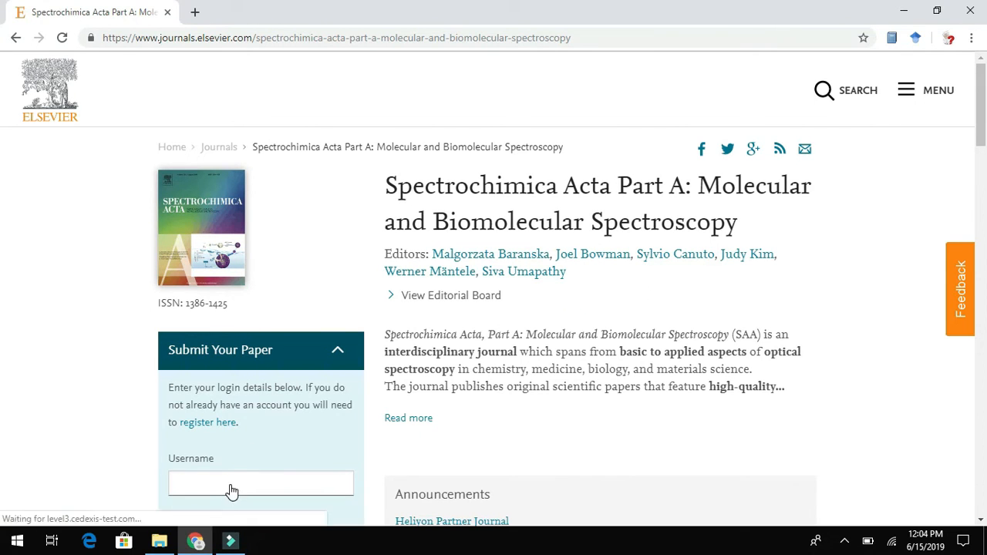
pyautogui.moveTo(979, 88); pyautogui.dragTo(981, 195)
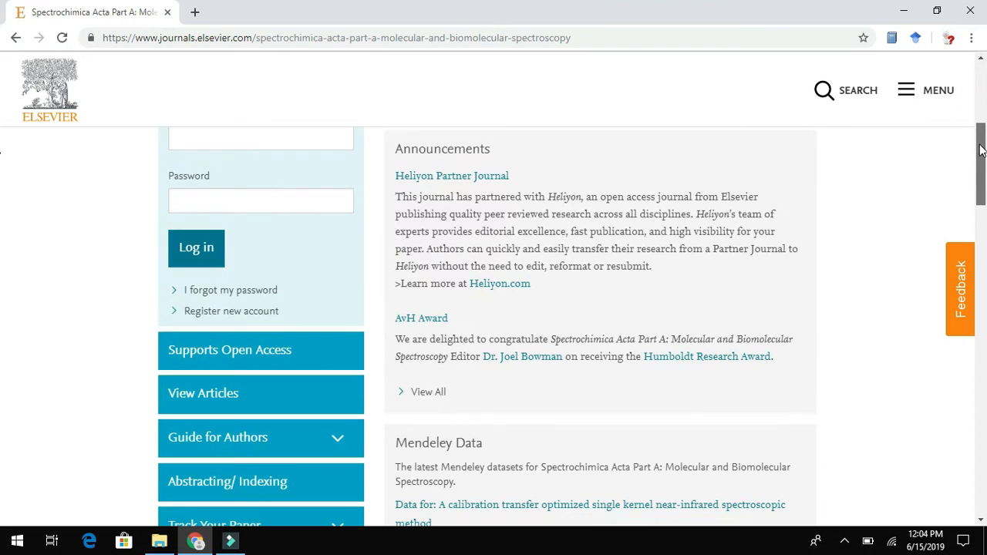
pyautogui.click(215, 312)
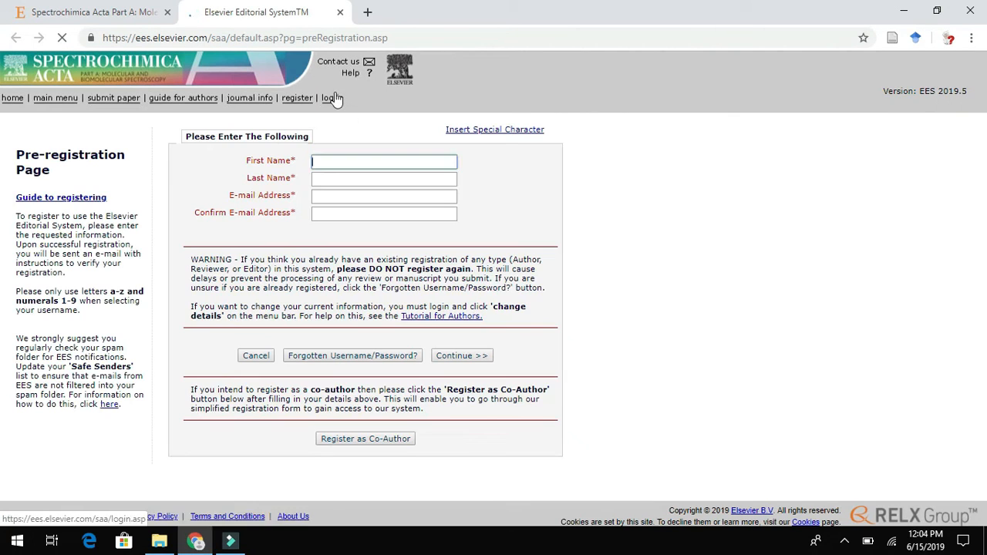
# - Enter the author's first name, last name and e-mail address twice, then continue
pyautogui.click(335, 158)
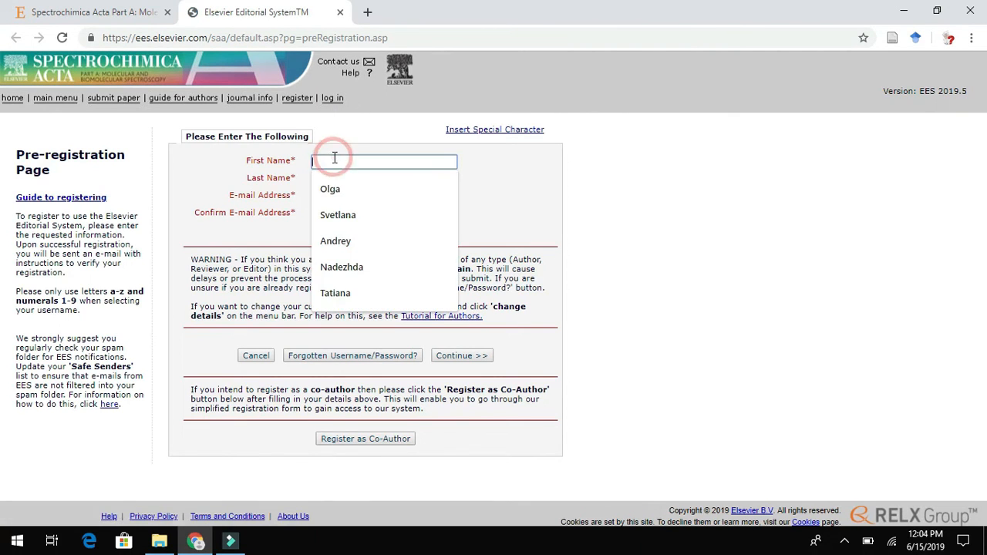
pyautogui.write('PhDian')
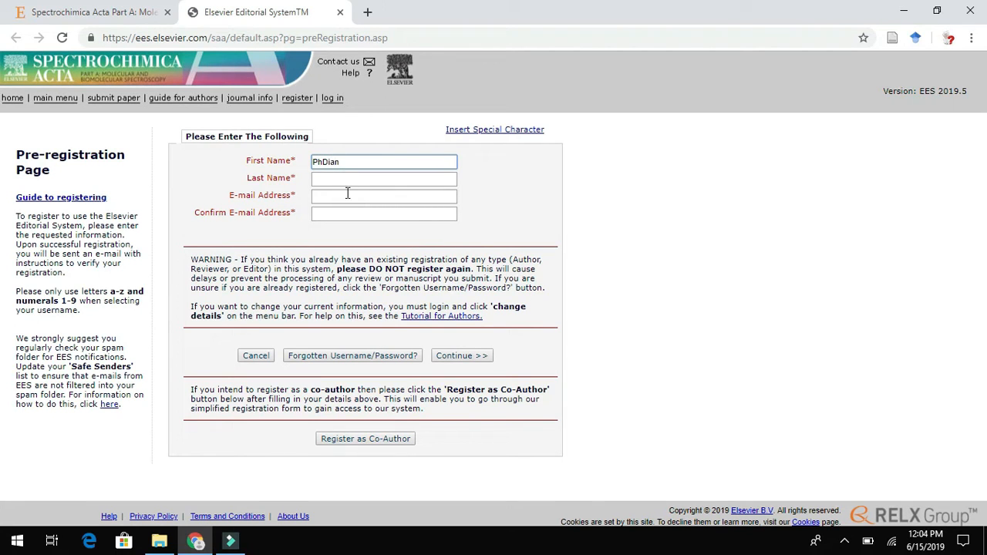
pyautogui.click(346, 179)
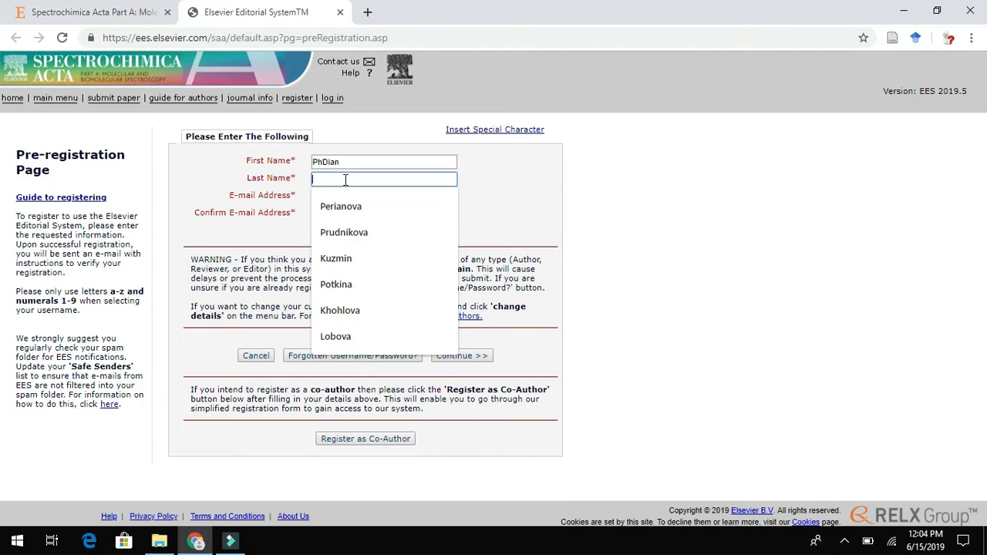
pyautogui.write('technie')
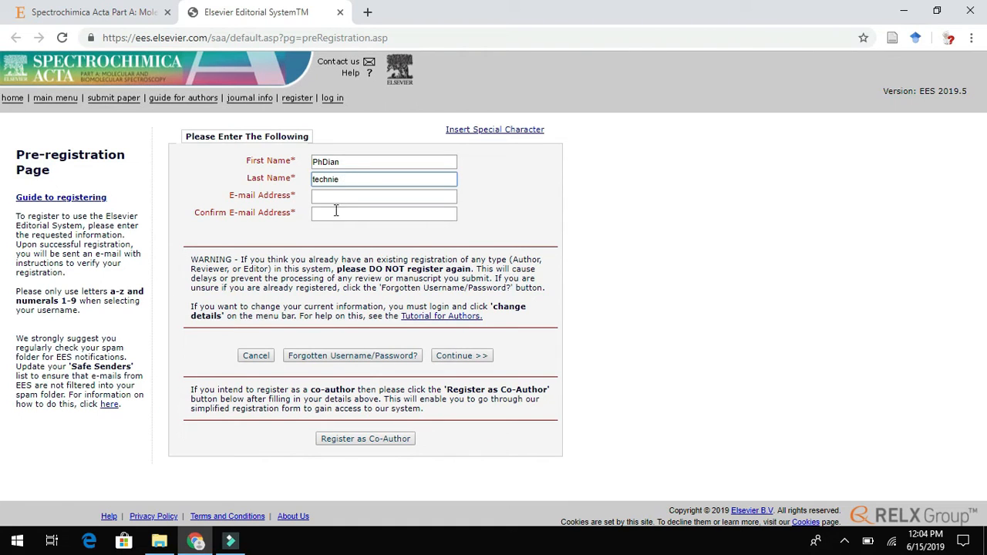
pyautogui.click(335, 195)
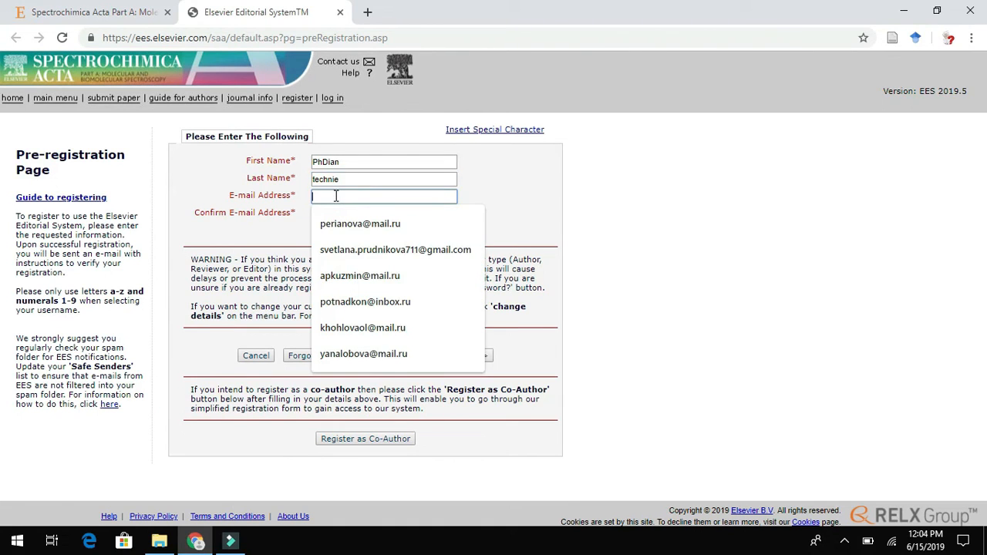
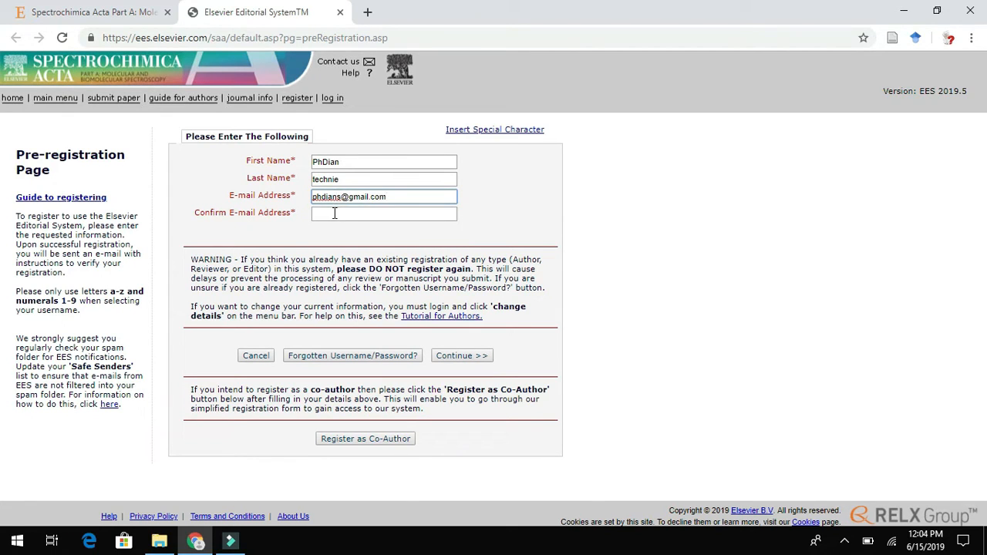
pyautogui.click(335, 214)
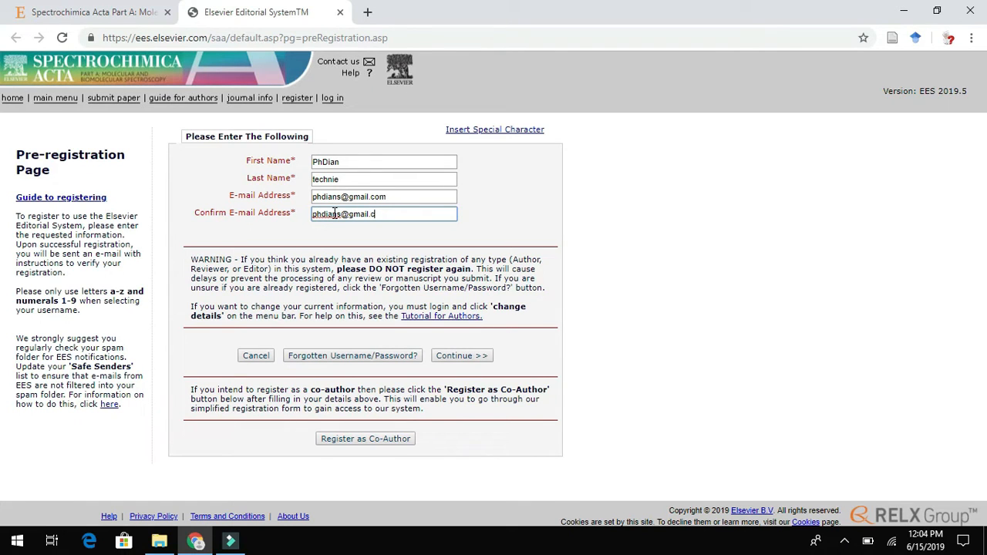
pyautogui.click(458, 362)
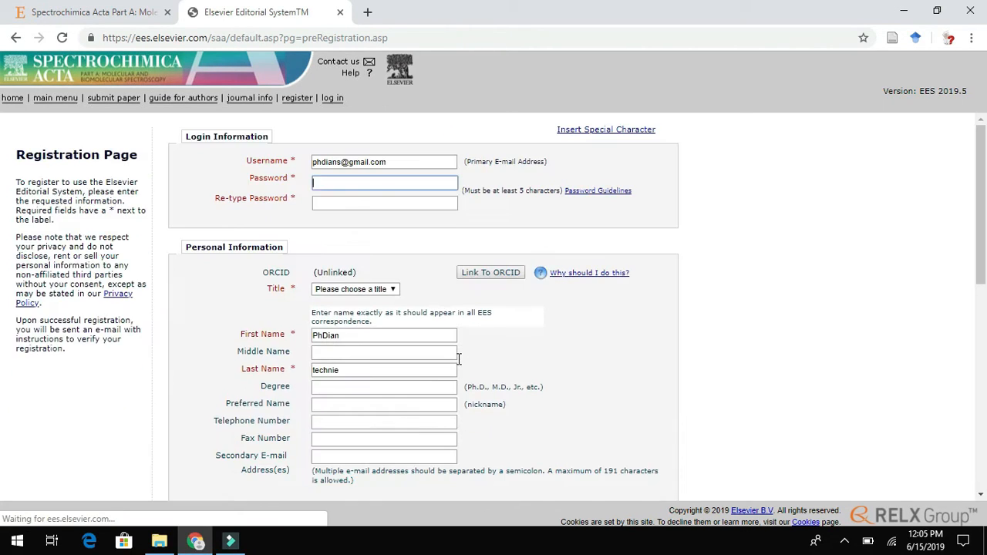
# - Set the account password and re-type it to confirm
pyautogui.click(402, 177)
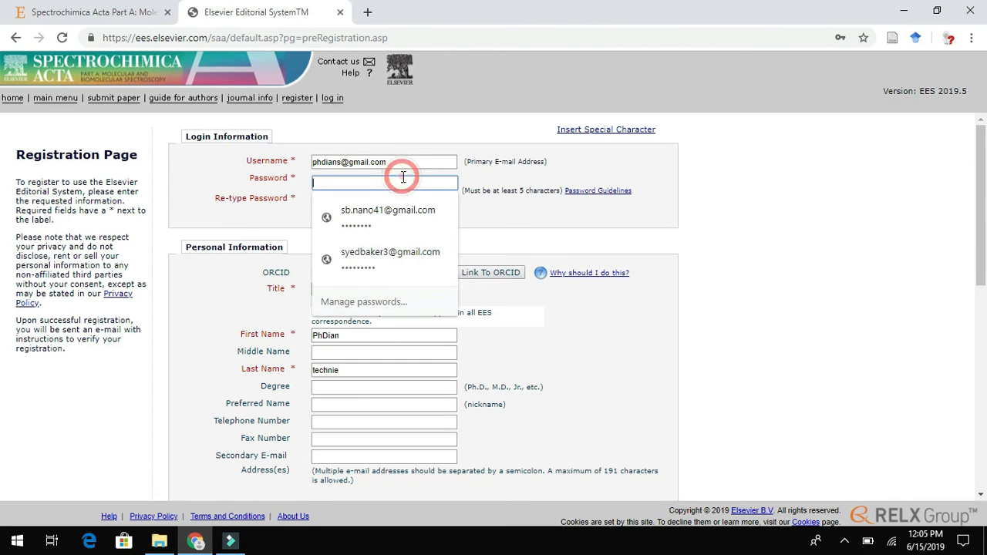
pyautogui.write('p')
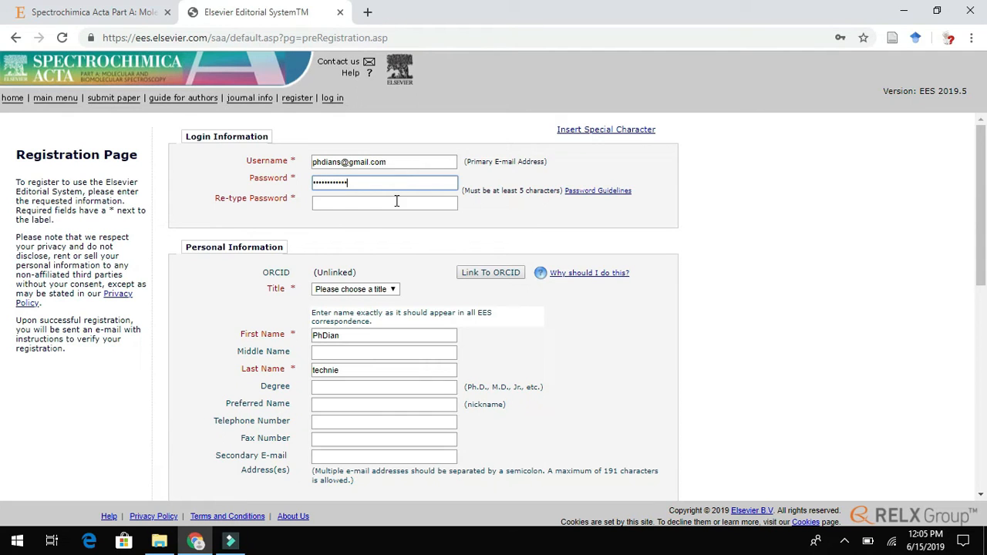
pyautogui.click(396, 200)
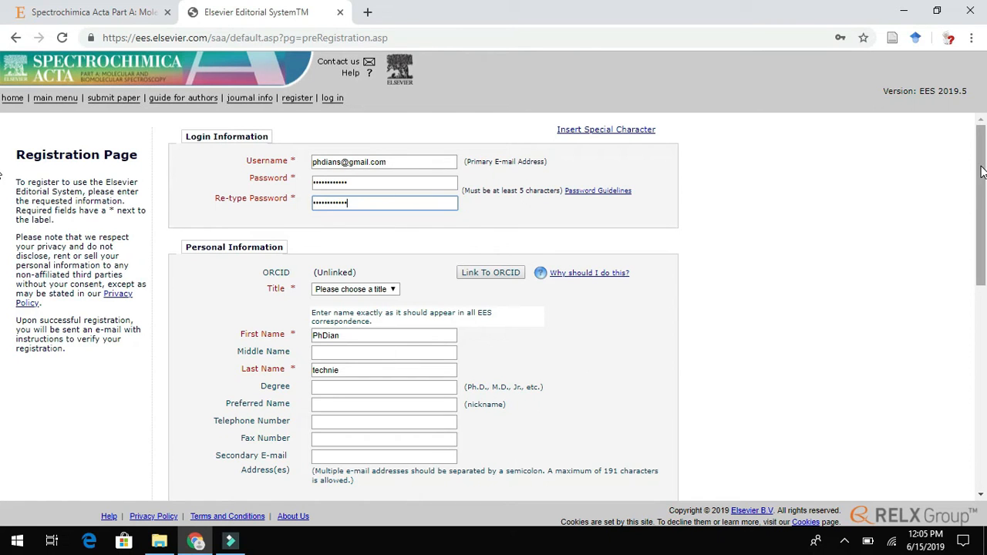
pyautogui.moveTo(984, 191); pyautogui.dragTo(984, 271)
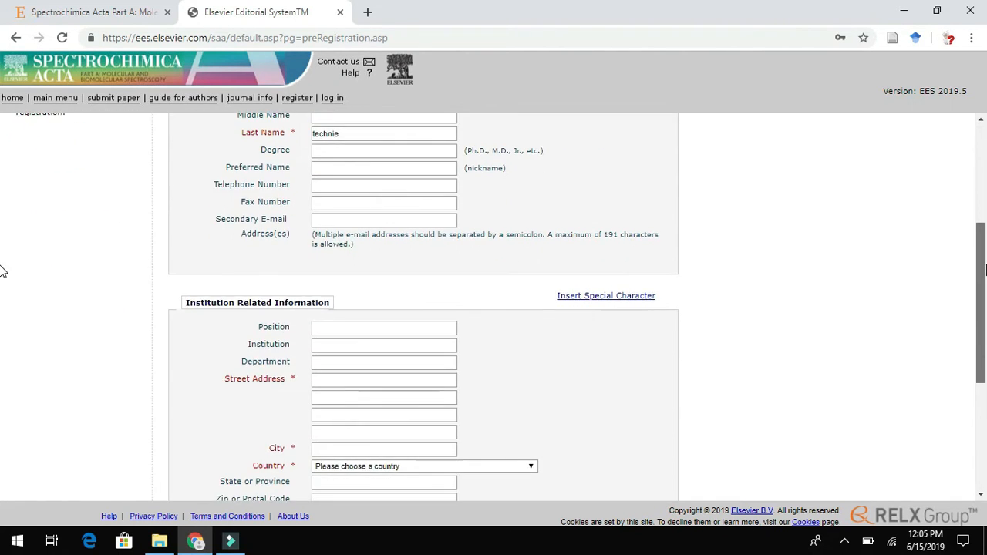
# - Fill in the street address and city from autofill and set the country to RUSSIAN FEDERATION
pyautogui.click(351, 380)
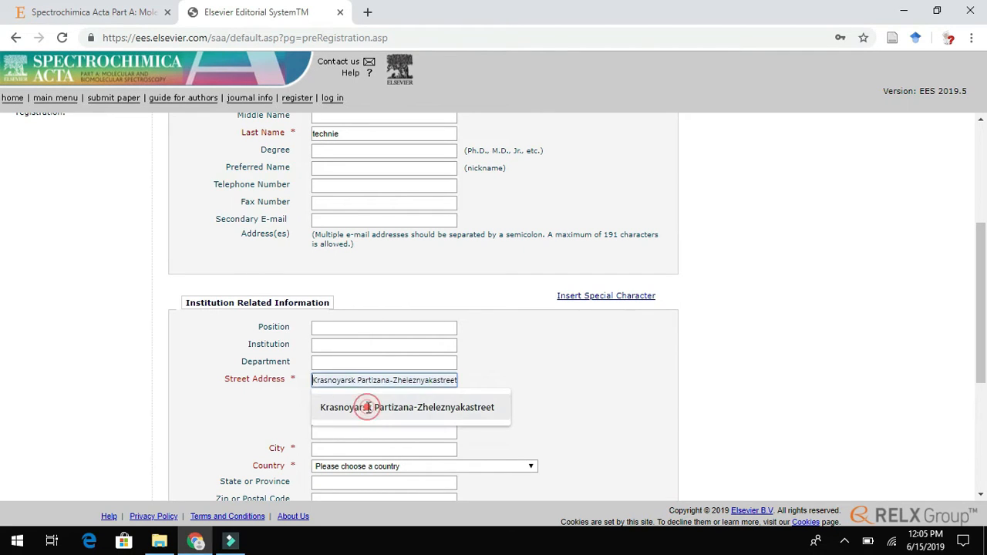
pyautogui.click(365, 410)
pyautogui.click(373, 449)
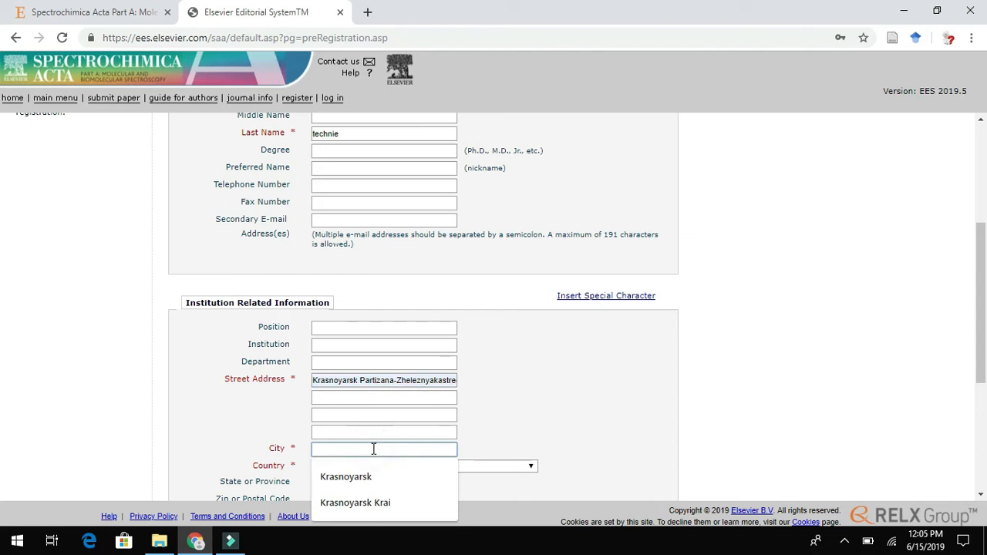
pyautogui.click(368, 478)
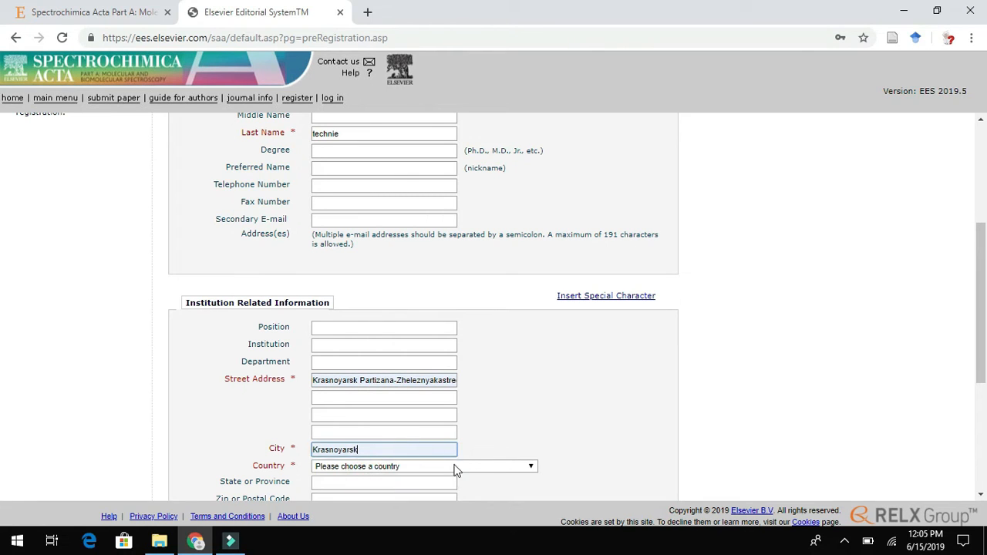
pyautogui.click(441, 468)
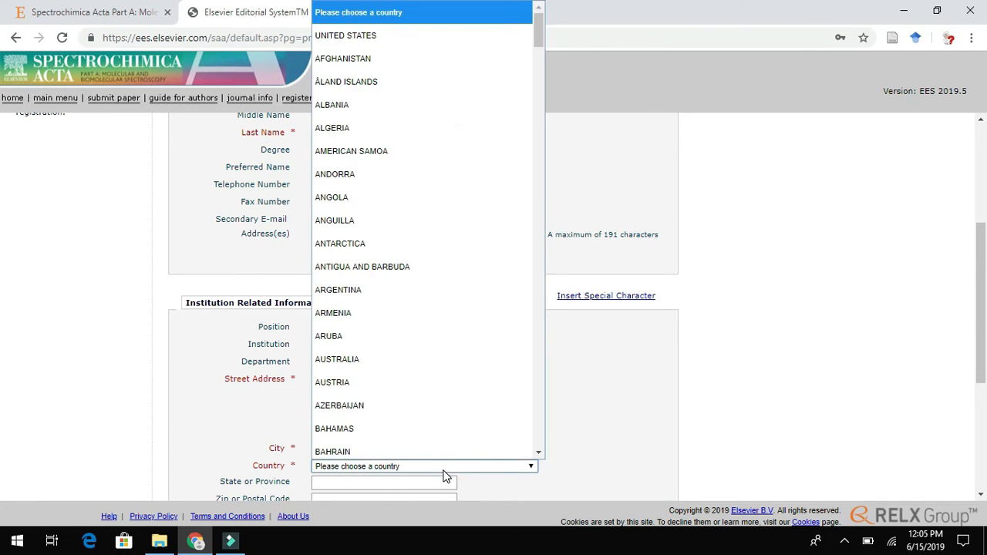
pyautogui.press('r')
pyautogui.press('r')
pyautogui.press('r')
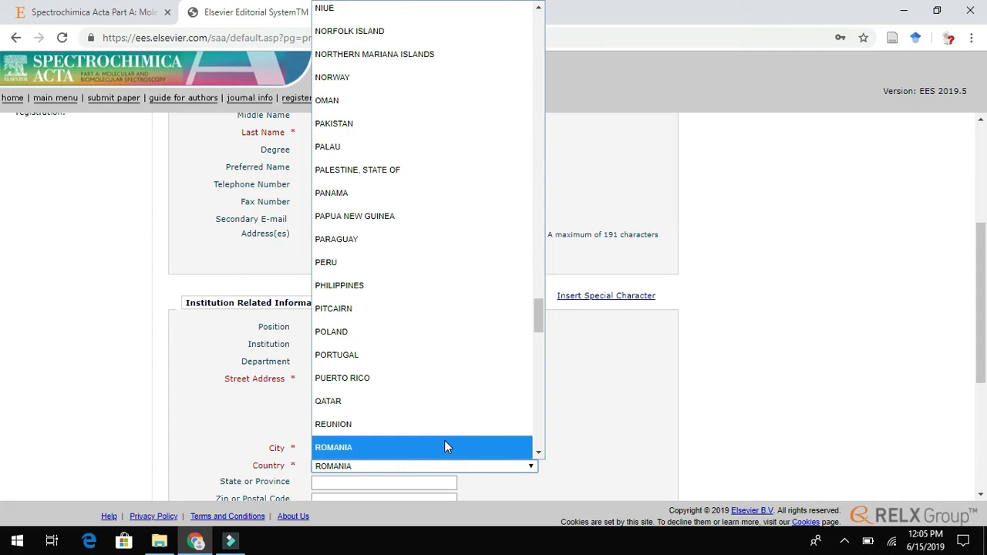
pyautogui.click(444, 446)
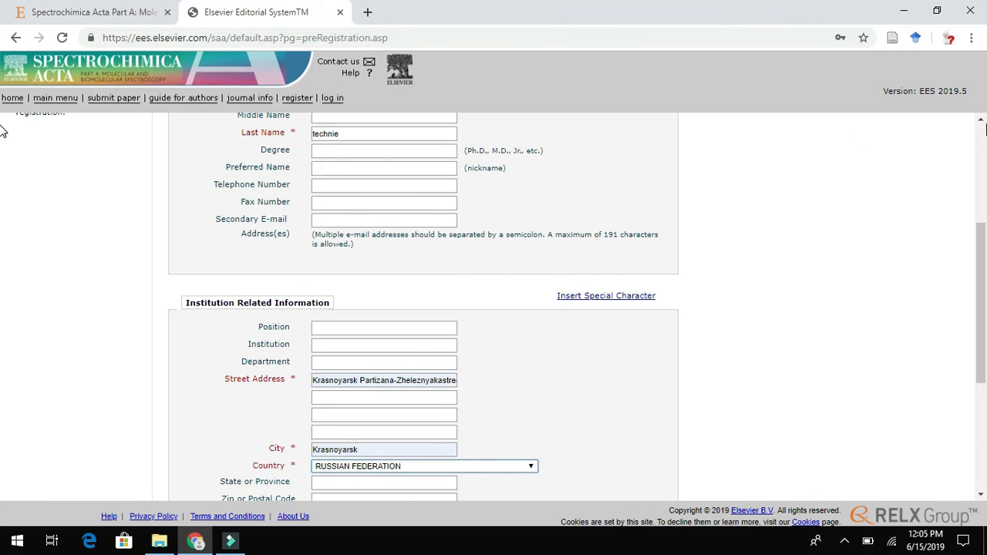
pyautogui.scroll(-5, 2, 320)
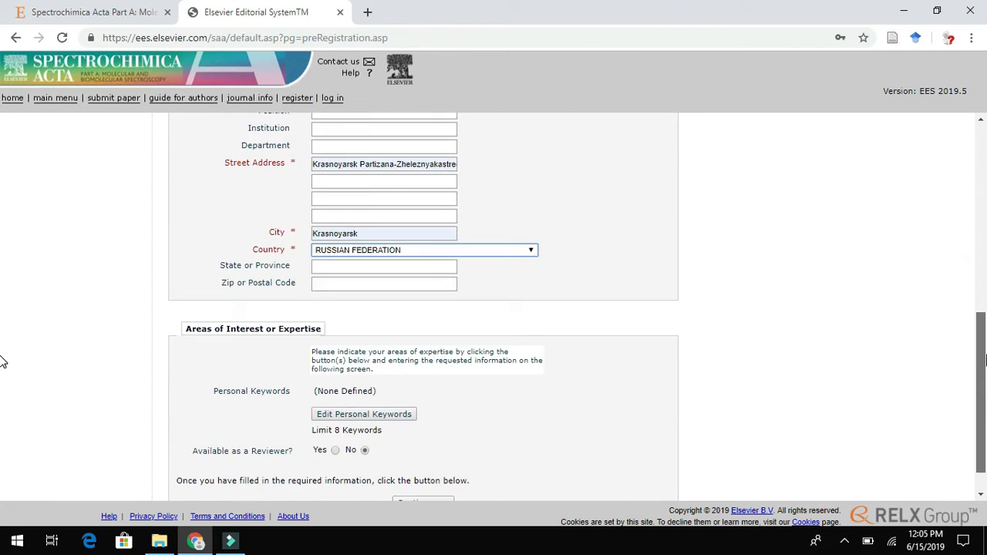
# - Submit the completed registration form to reach the Author Main Menu
pyautogui.click(429, 472)
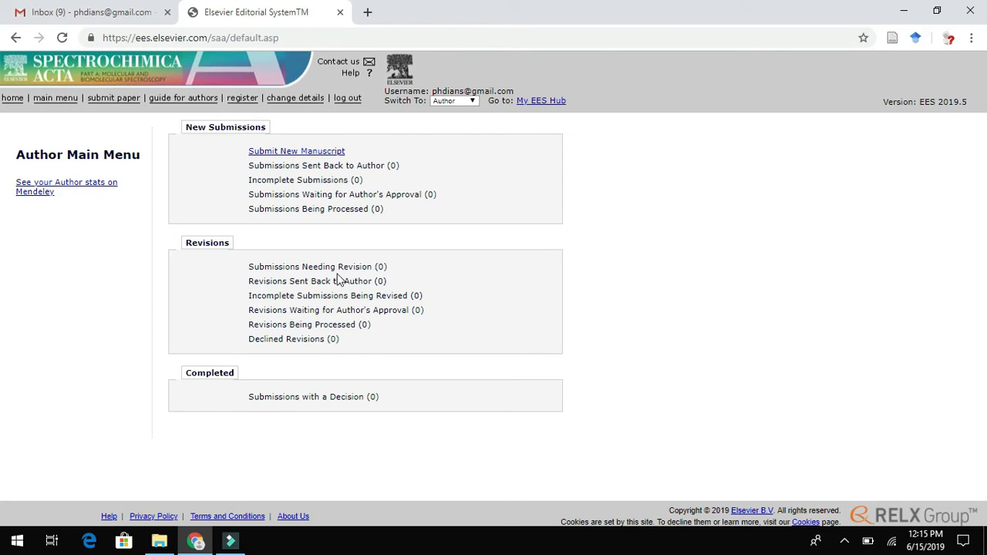
# - Begin a new manuscript submission and skip the optional ORCID linking
pyautogui.click(273, 157)
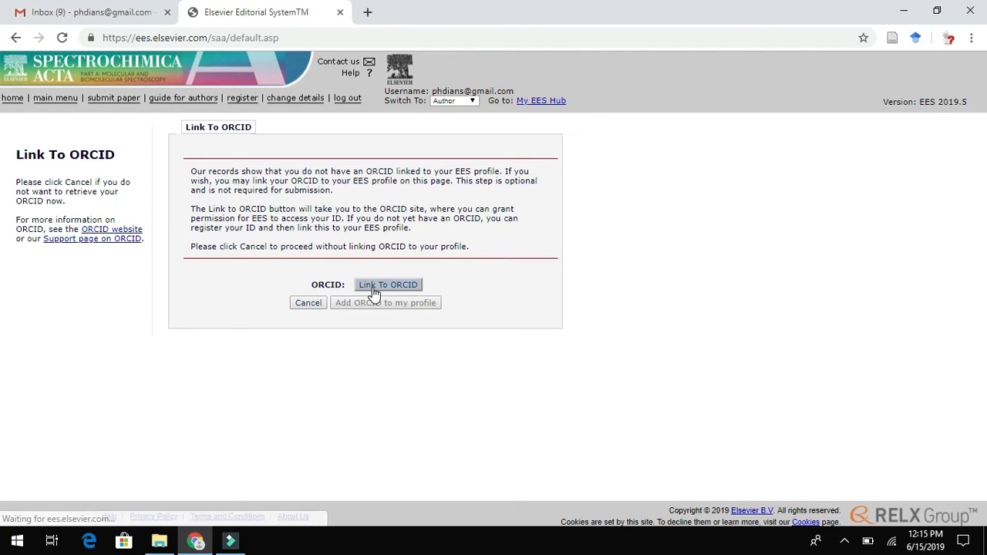
pyautogui.click(312, 304)
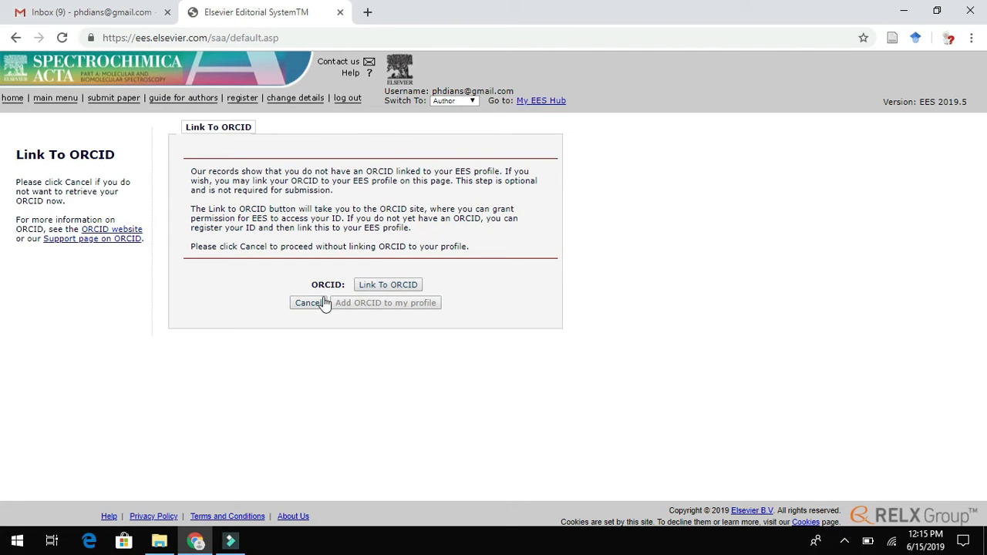
pyautogui.click(312, 303)
pyautogui.click(312, 303)
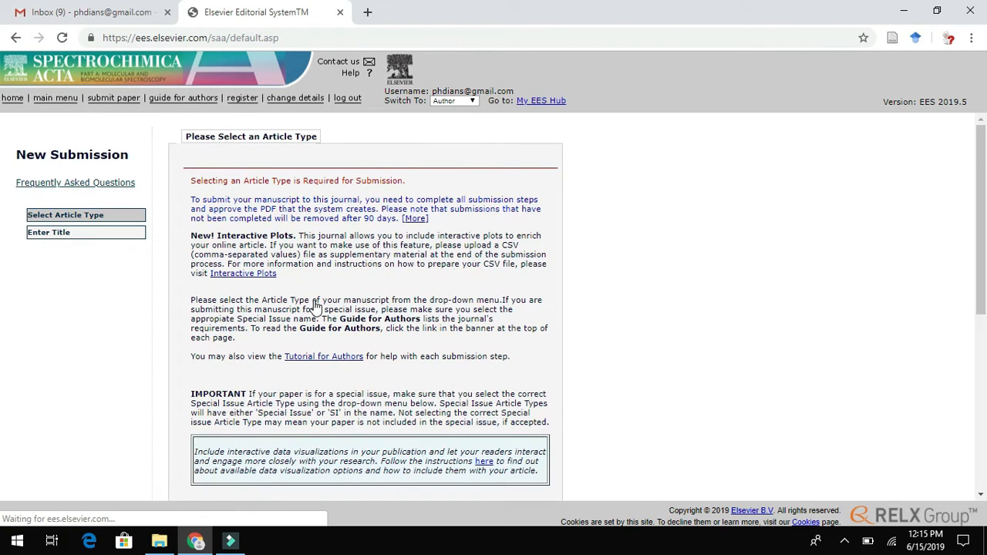
# - Choose 'Review article' in the Choose Article Type list
pyautogui.moveTo(982, 121); pyautogui.dragTo(975, 147)
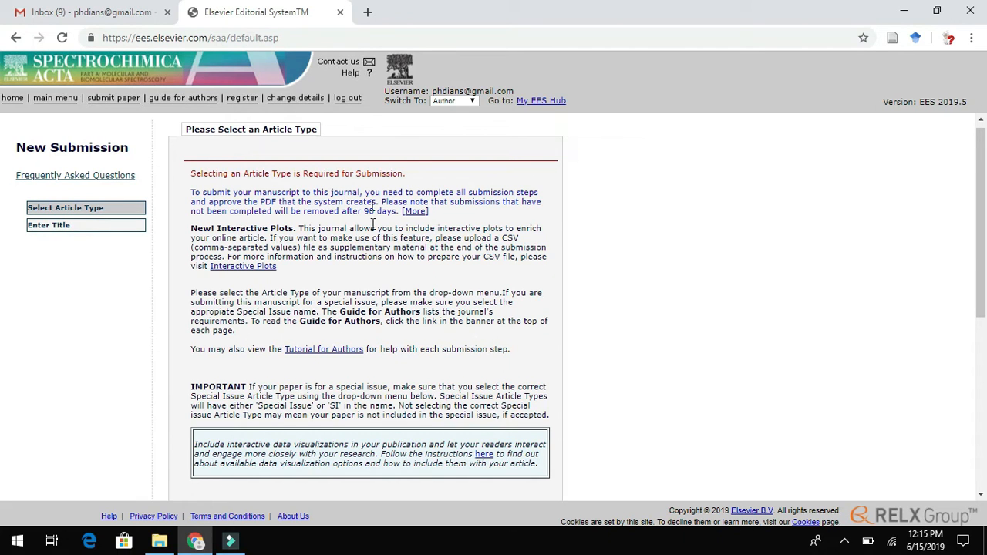
pyautogui.moveTo(978, 176); pyautogui.dragTo(973, 422)
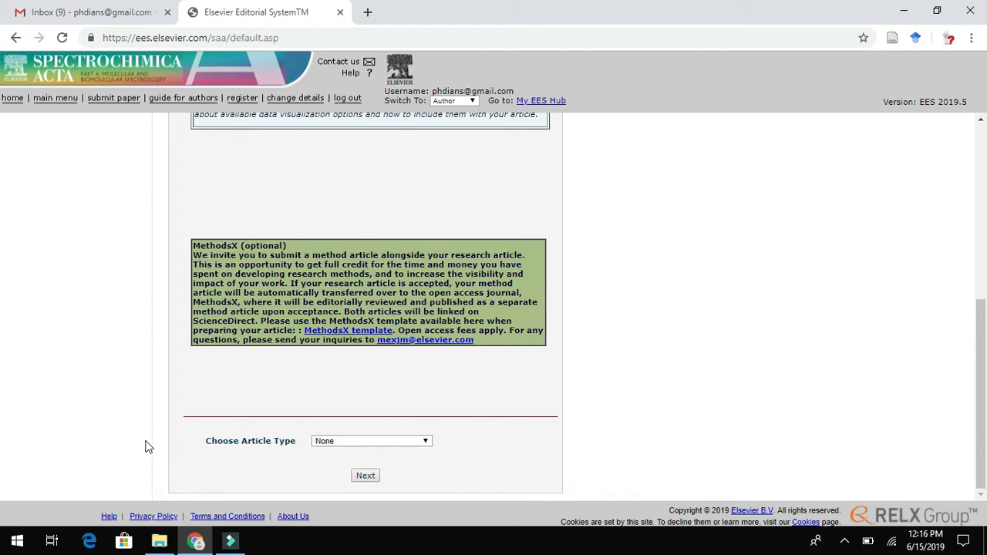
pyautogui.click(426, 443)
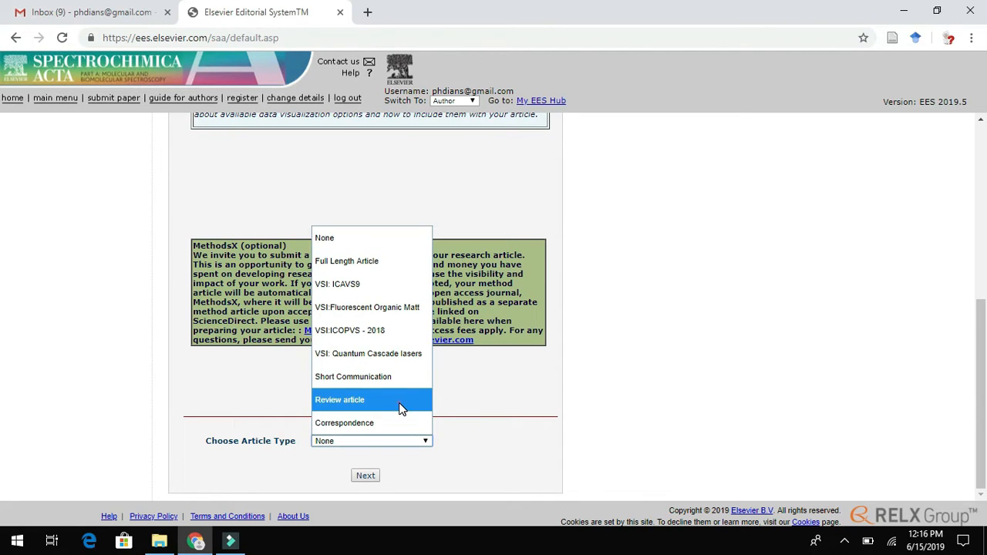
pyautogui.click(400, 409)
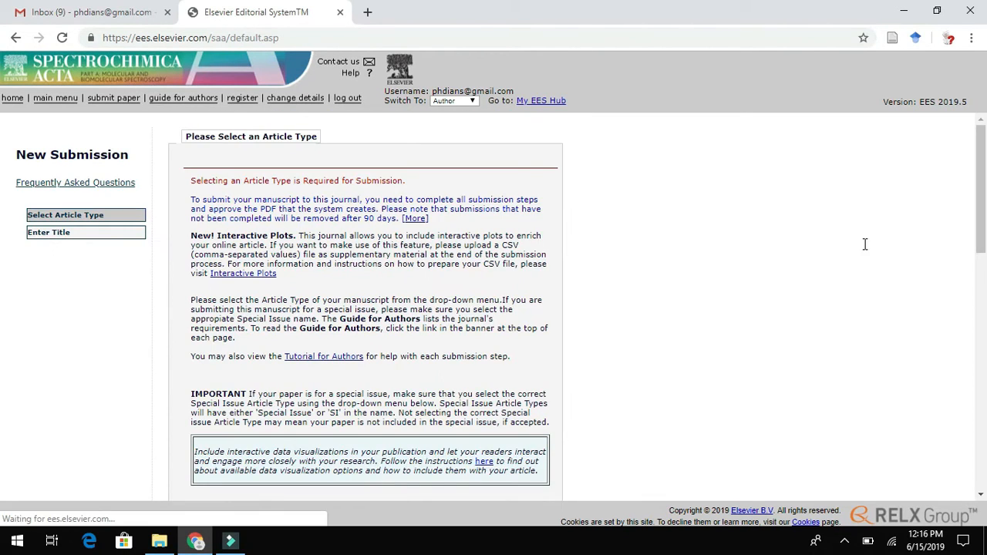
pyautogui.moveTo(981, 188); pyautogui.dragTo(983, 400)
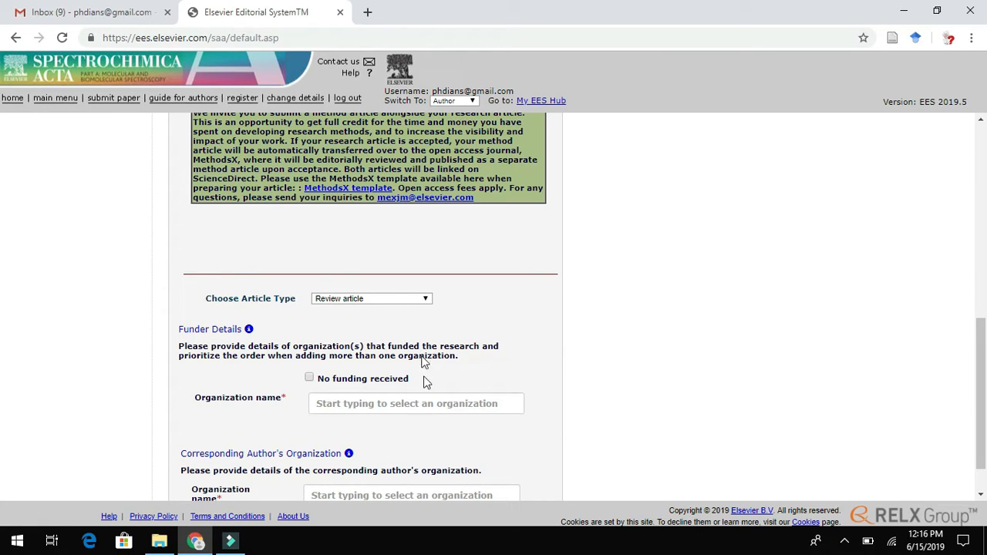
# - Tick 'No funding received' in the Funder Details section
pyautogui.click(468, 356)
pyautogui.click(310, 379)
pyautogui.click(310, 380)
pyautogui.click(310, 379)
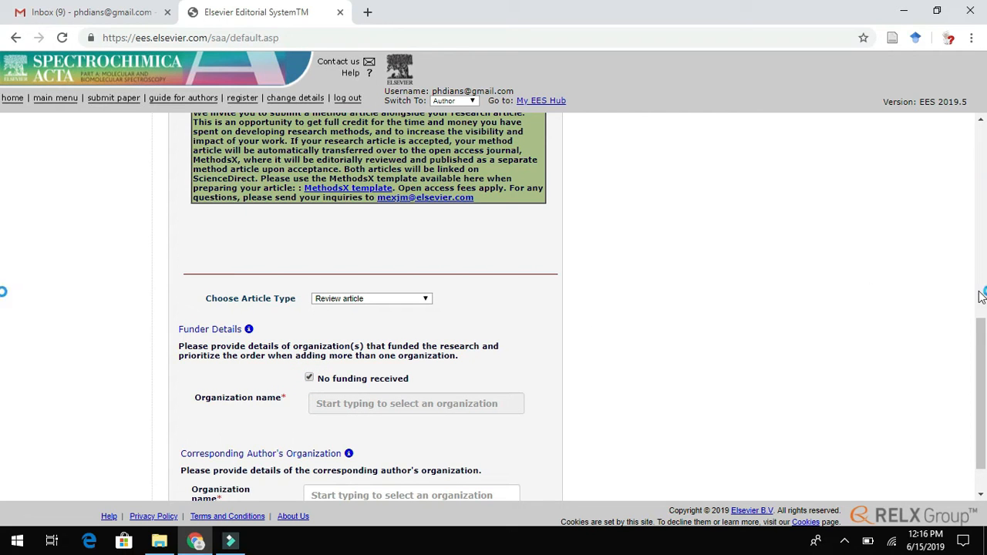
pyautogui.moveTo(981, 333); pyautogui.dragTo(982, 381)
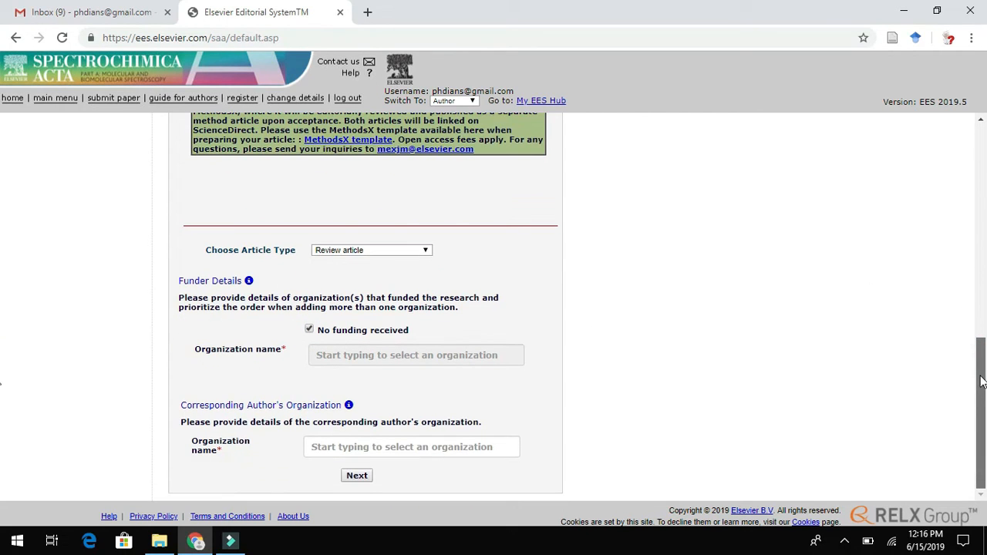
# - Set University of Mysore as the corresponding author's organization and continue
pyautogui.click(334, 449)
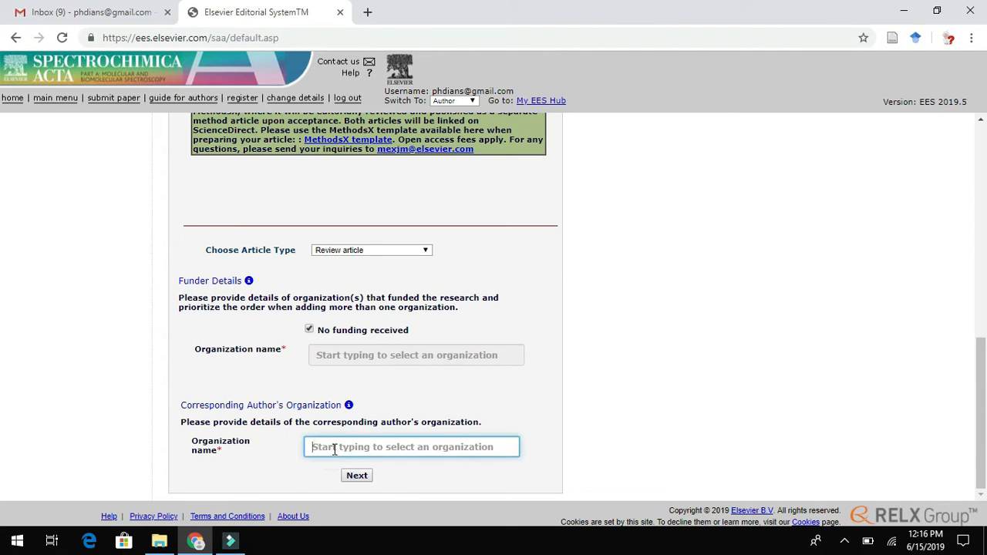
pyautogui.write('University of Mysore')
pyautogui.click(403, 450)
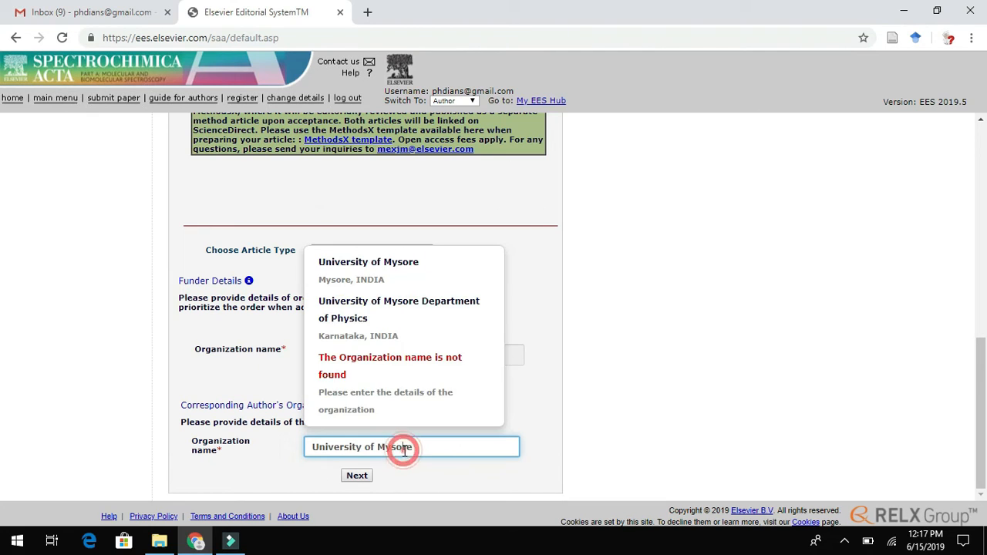
pyautogui.click(417, 281)
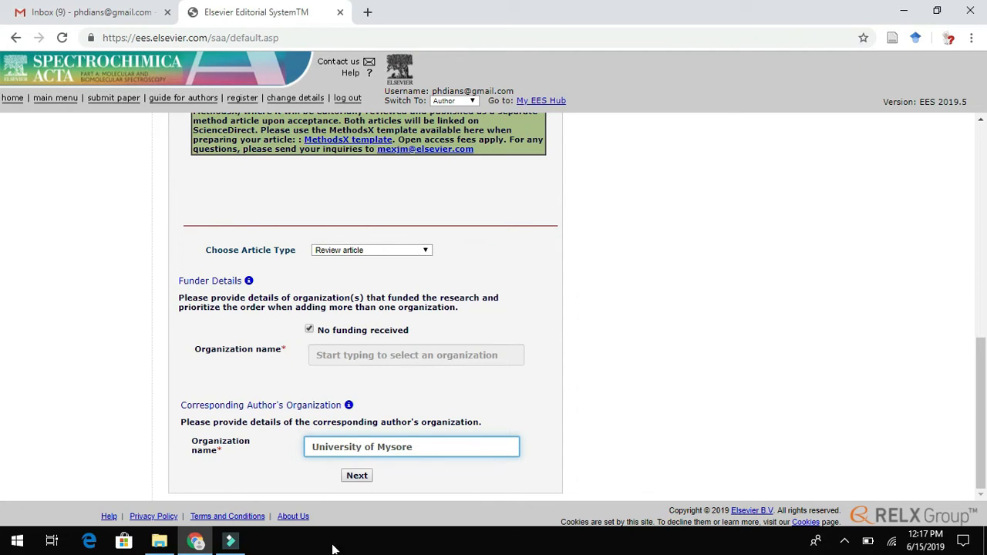
pyautogui.click(357, 476)
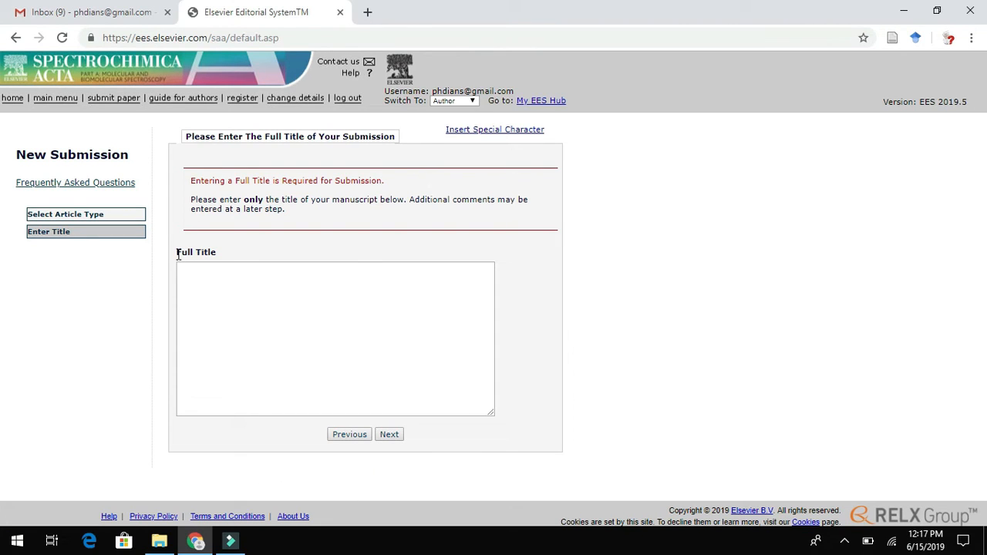
# - Place the caret in Full Title and bring up the Submission files folder in File Explorer
pyautogui.moveTo(177, 252); pyautogui.dragTo(216, 255)
pyautogui.click(211, 292)
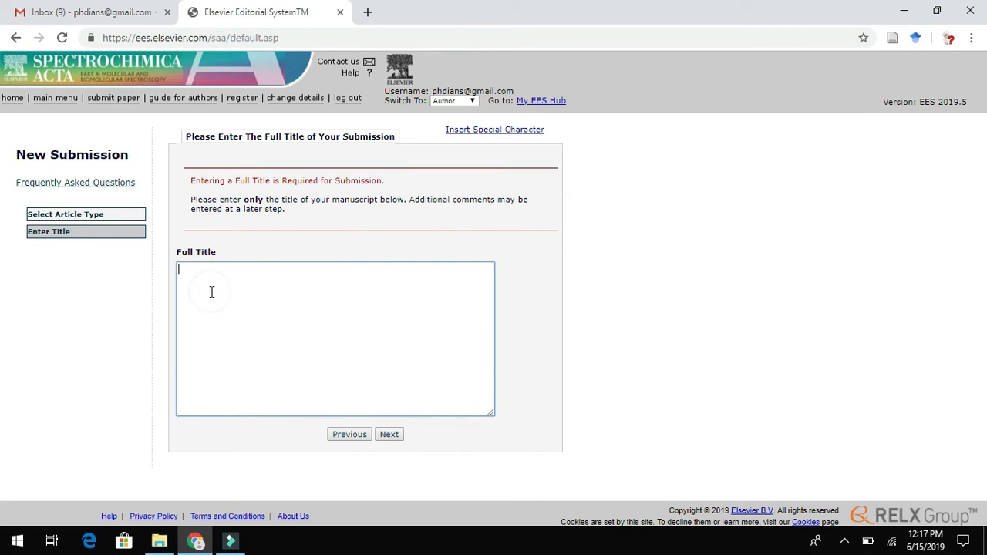
pyautogui.click(159, 541)
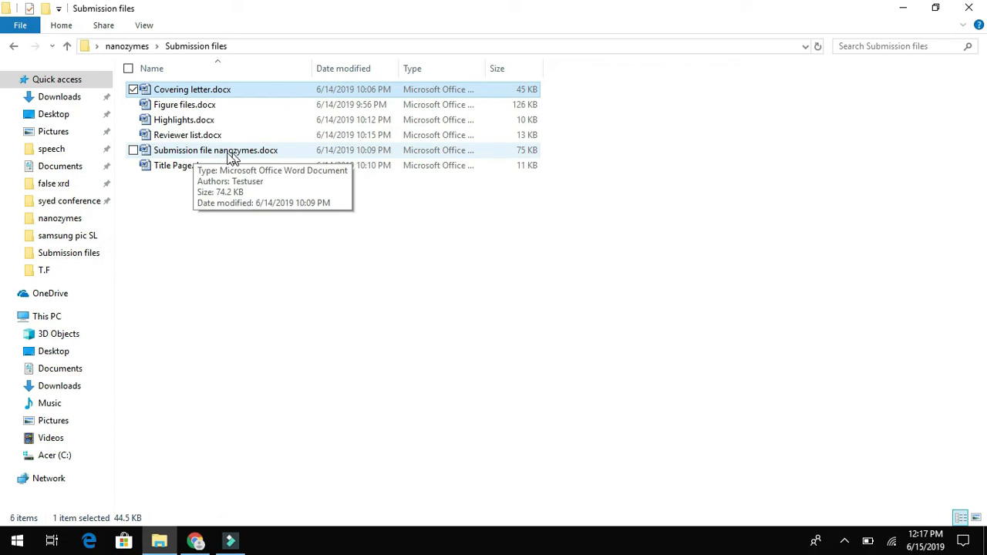
# - Copy the title 'Nanozymes: Emerging prospect in food science and technology' from Title Page.docx into Full Title
pyautogui.doubleClick(173, 166)
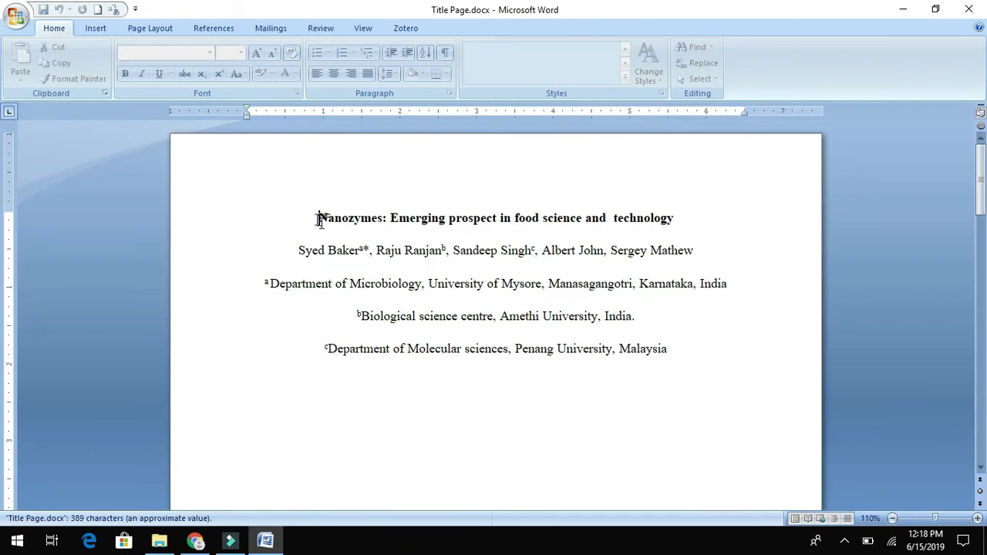
pyautogui.moveTo(317, 223); pyautogui.dragTo(667, 220)
pyautogui.hotkey('ctrl', 'c')
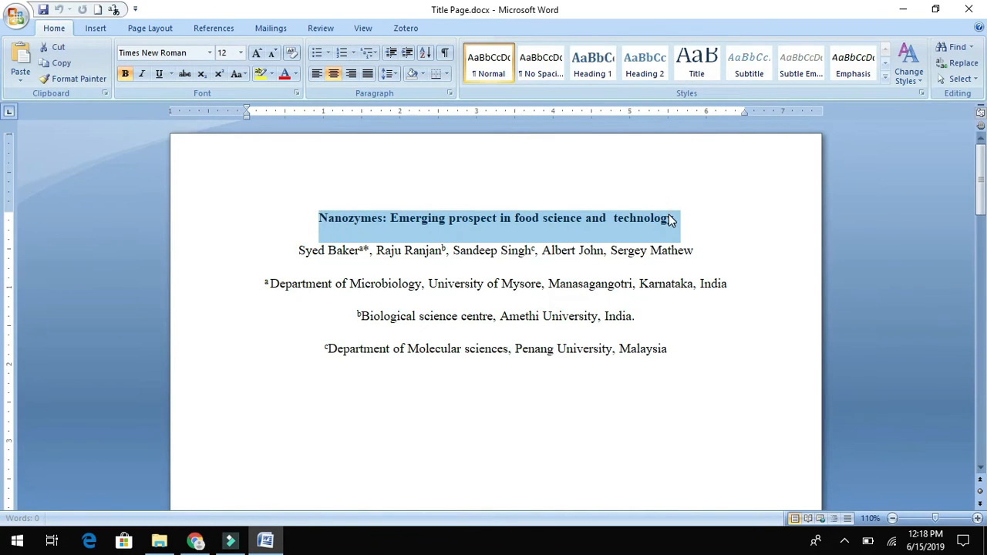
pyautogui.click(195, 541)
pyautogui.click(312, 310)
pyautogui.click(322, 311)
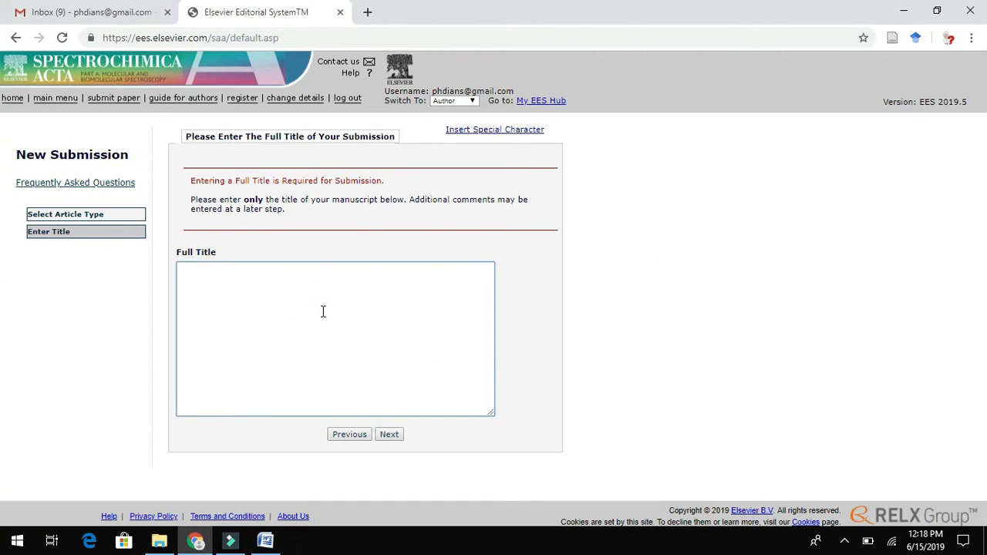
pyautogui.hotkey('ctrl', 'v')
pyautogui.click(393, 436)
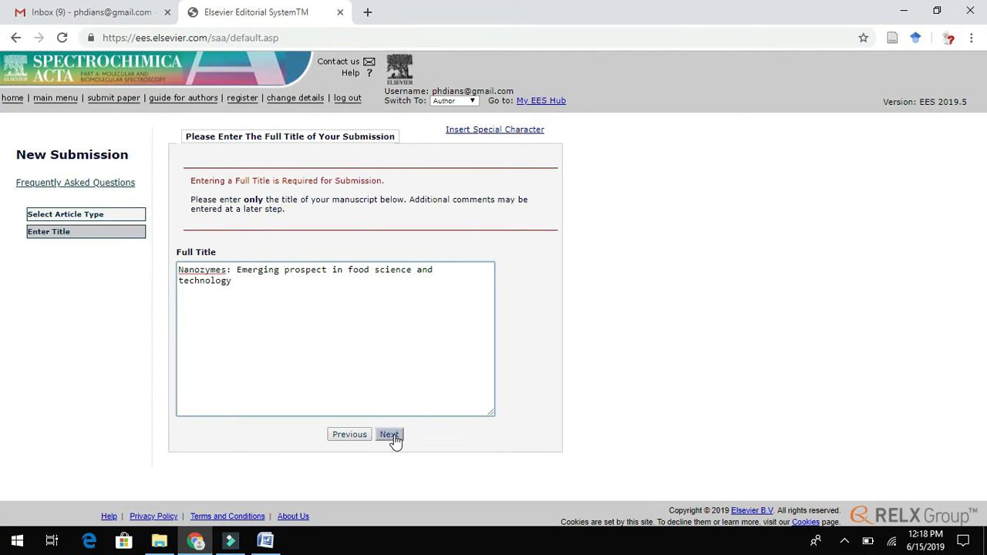
pyautogui.click(390, 436)
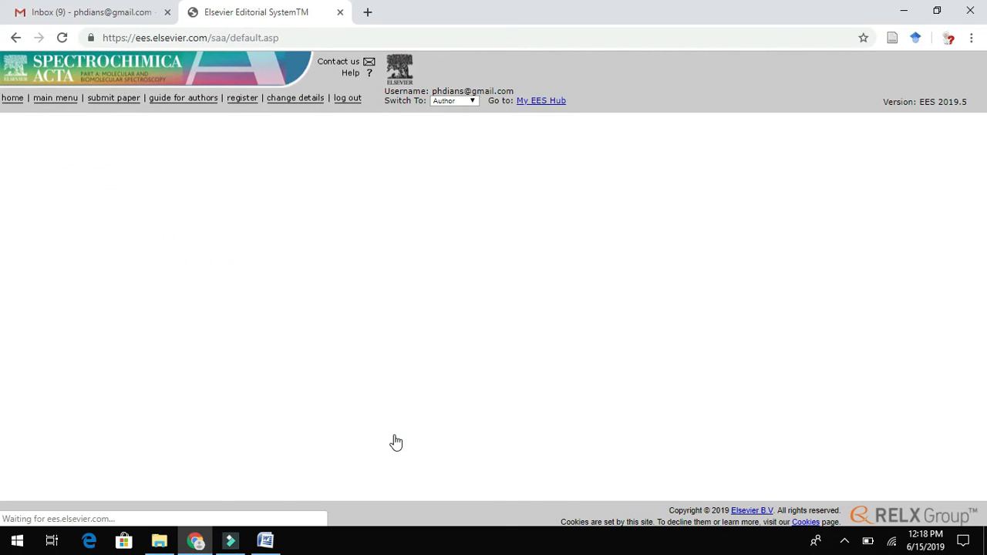
# - Enter the co-author's first name, last name and e-mail address
pyautogui.click(392, 308)
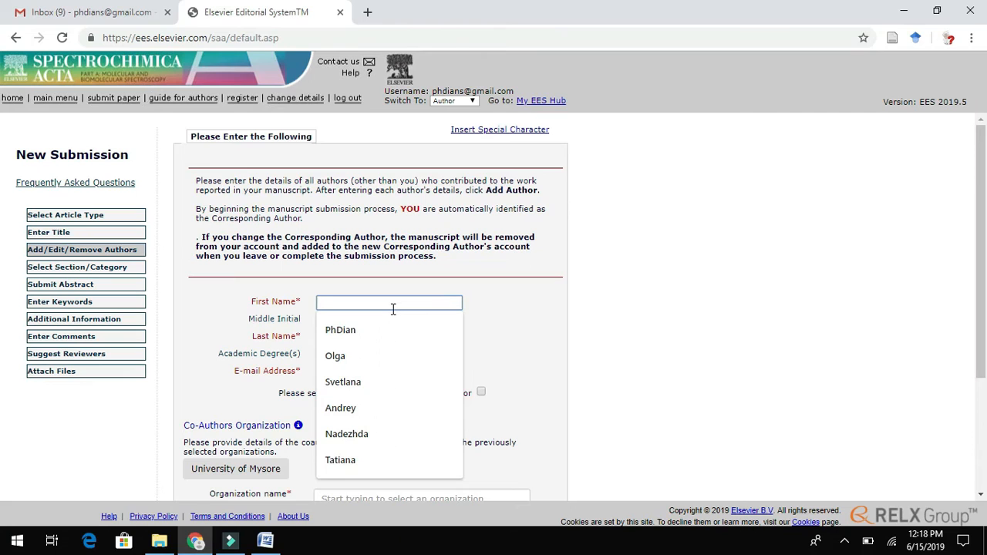
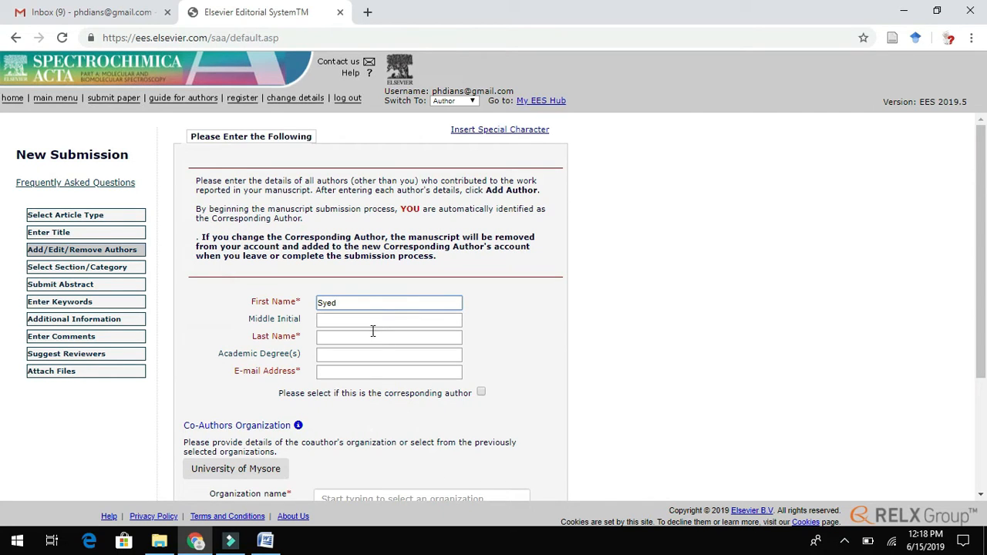
pyautogui.click(371, 339)
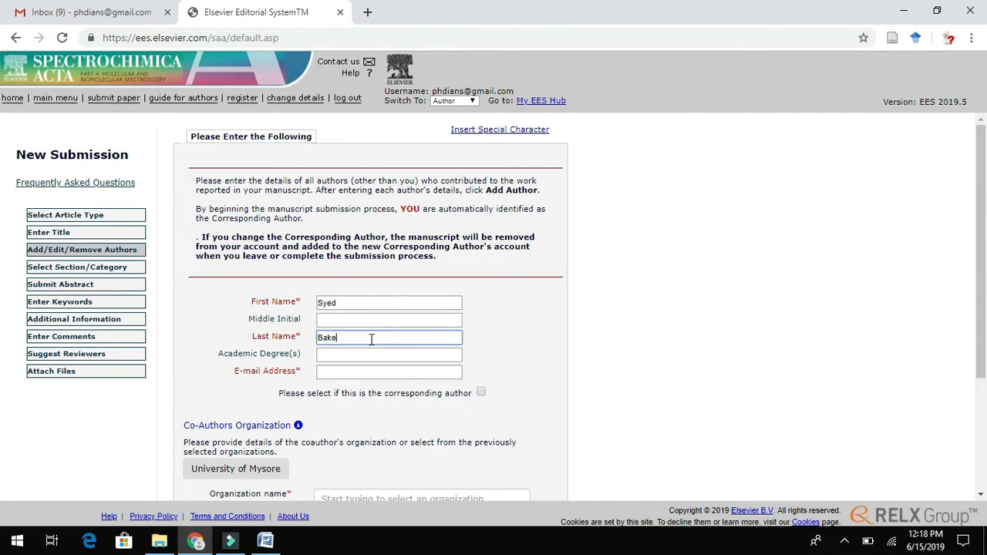
pyautogui.click(337, 375)
pyautogui.write('sye')
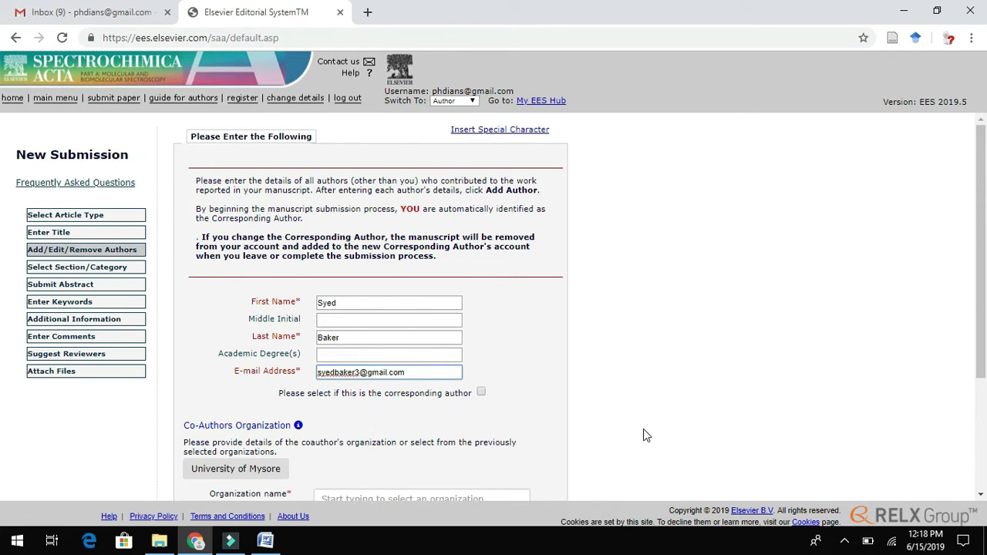
# - Give the co-author University of Mysore as organization and add them to the author list
pyautogui.moveTo(982, 184); pyautogui.dragTo(981, 244)
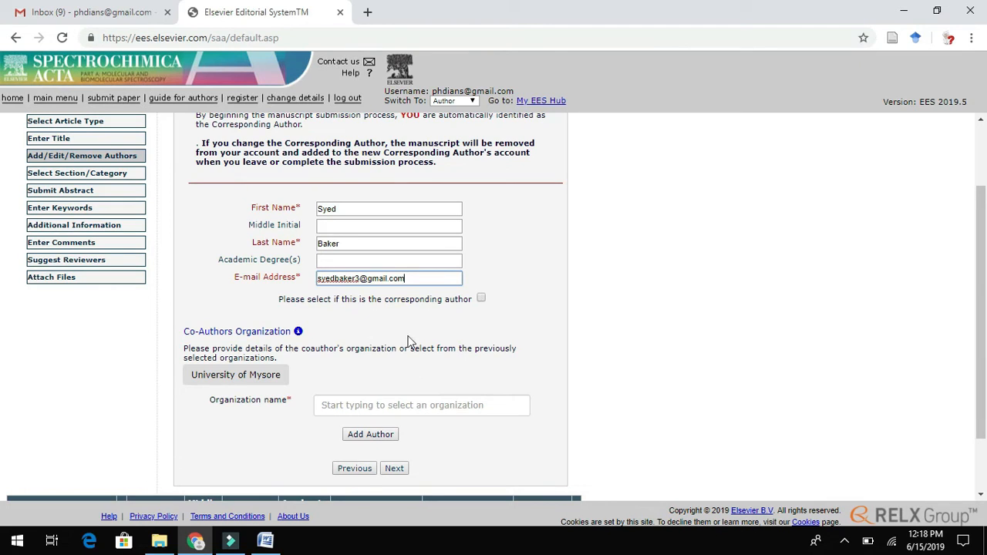
pyautogui.moveTo(981, 245); pyautogui.dragTo(981, 271)
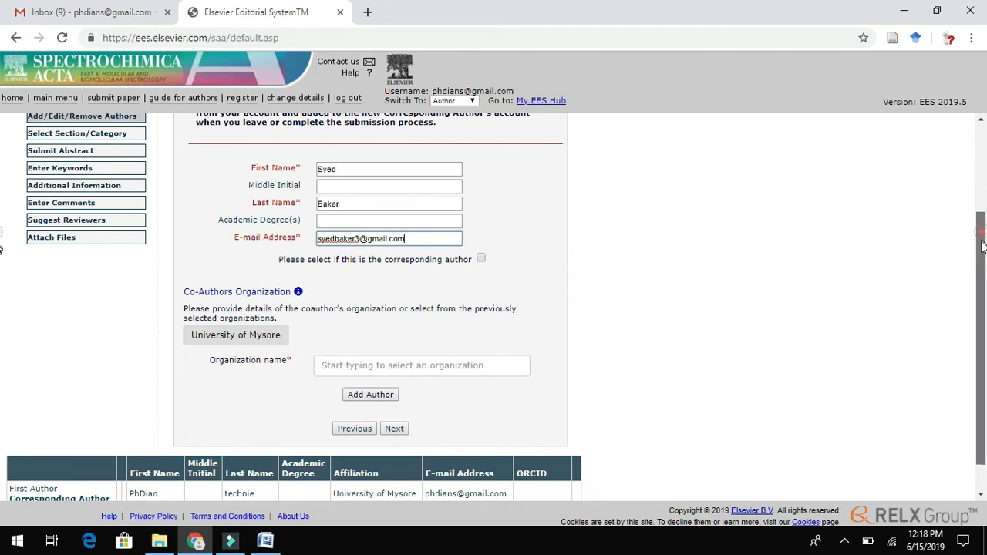
pyautogui.moveTo(983, 239); pyautogui.dragTo(982, 262)
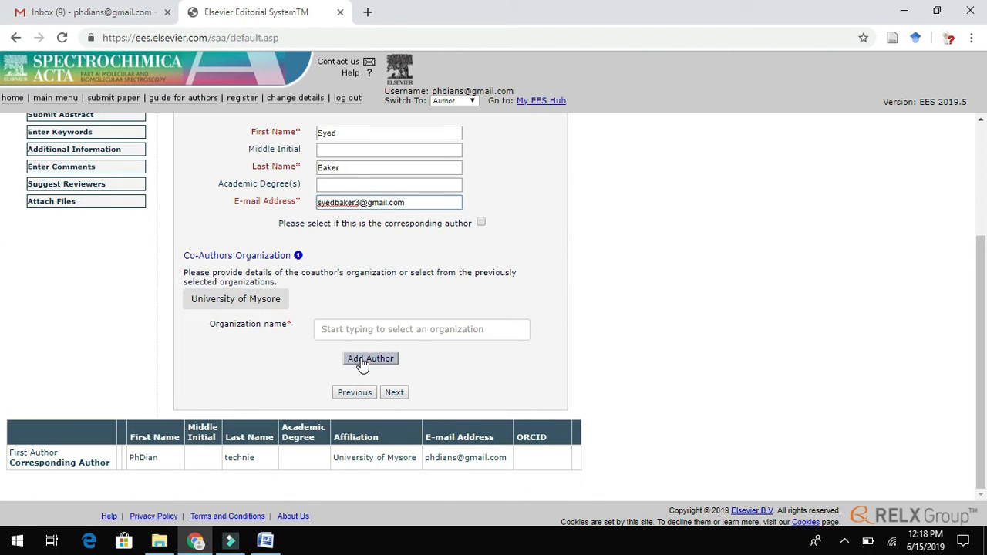
pyautogui.click(365, 333)
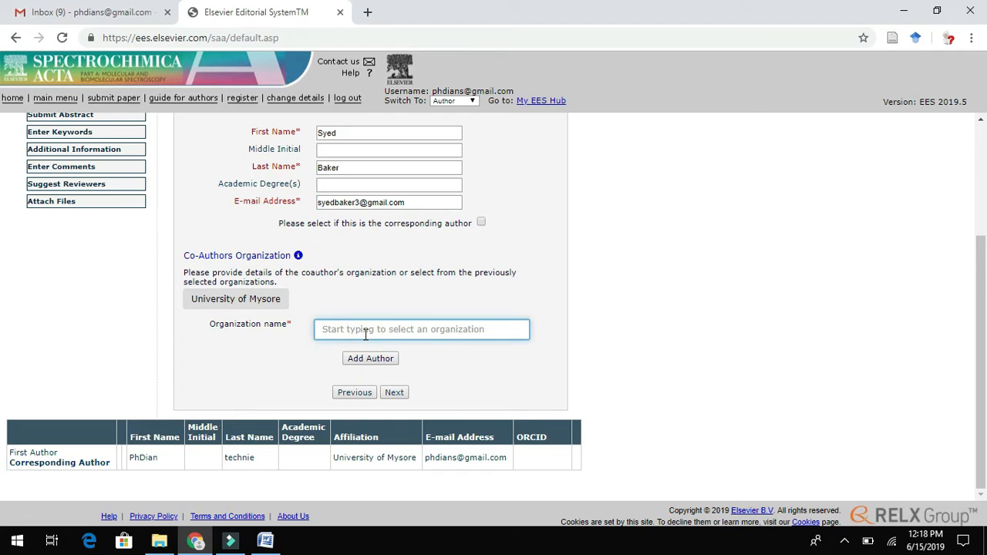
pyautogui.click(221, 304)
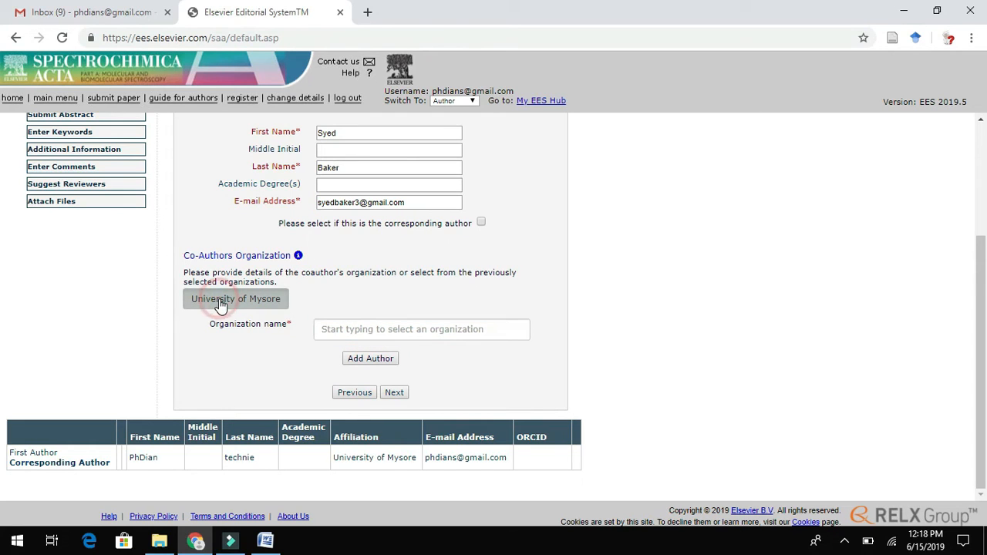
pyautogui.click(370, 358)
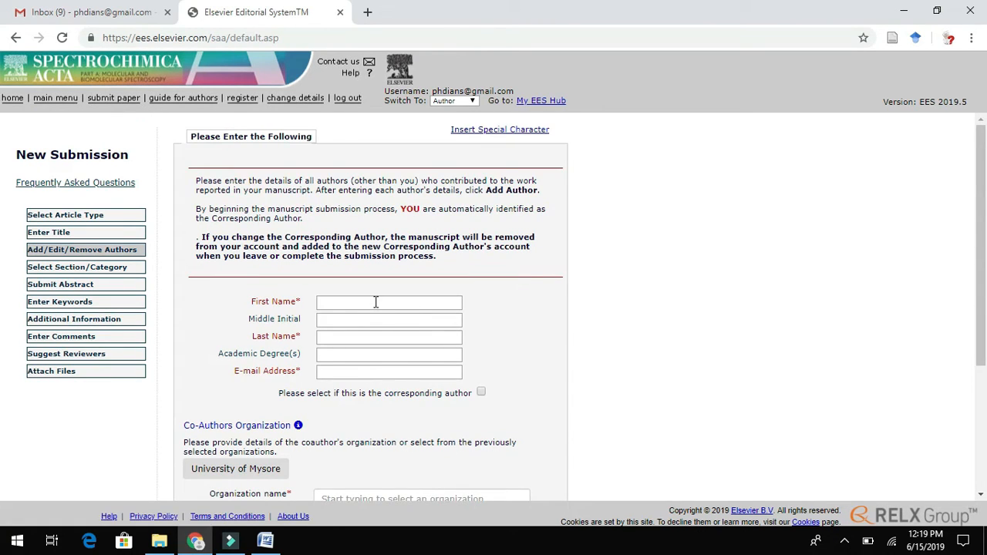
# - Paste the second co-author's full name from Title Page.docx into the First Name field
pyautogui.click(375, 302)
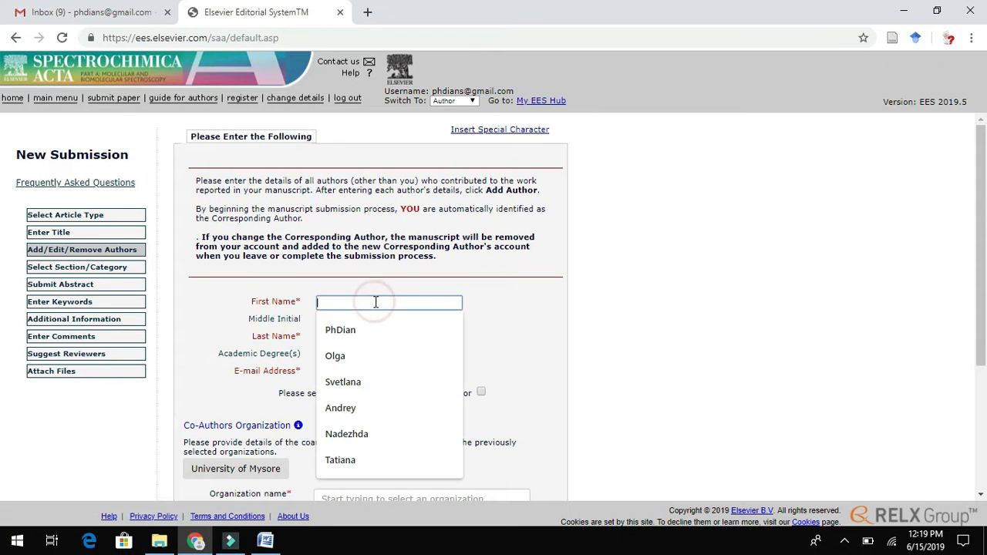
pyautogui.click(265, 542)
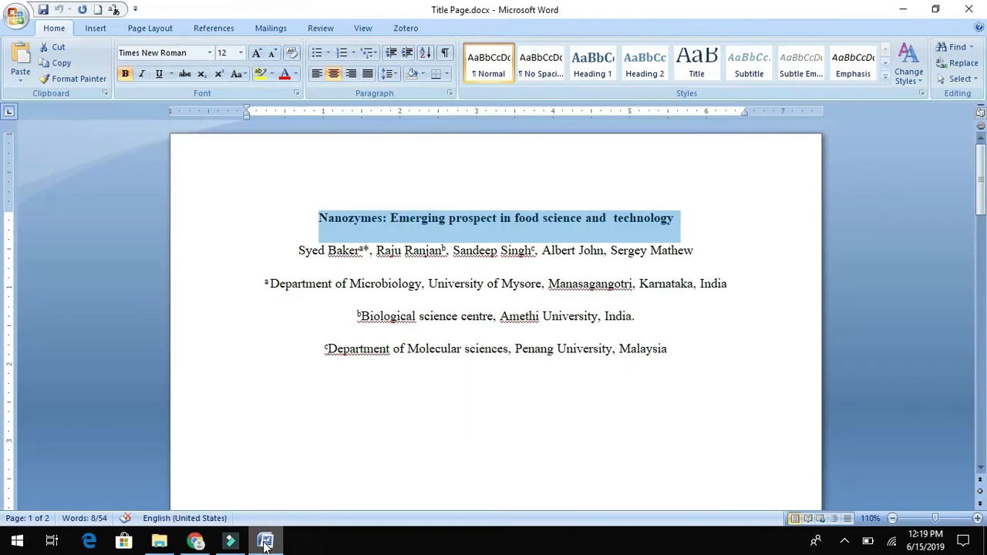
pyautogui.click(378, 254)
pyautogui.moveTo(377, 253); pyautogui.dragTo(441, 258)
pyautogui.hotkey('ctrl', 'c')
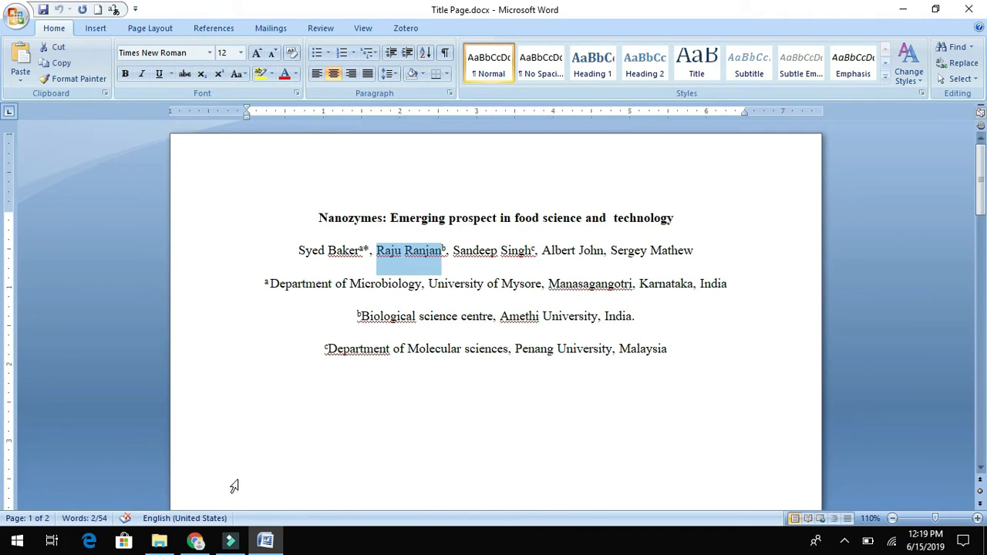
pyautogui.click(195, 542)
pyautogui.click(368, 307)
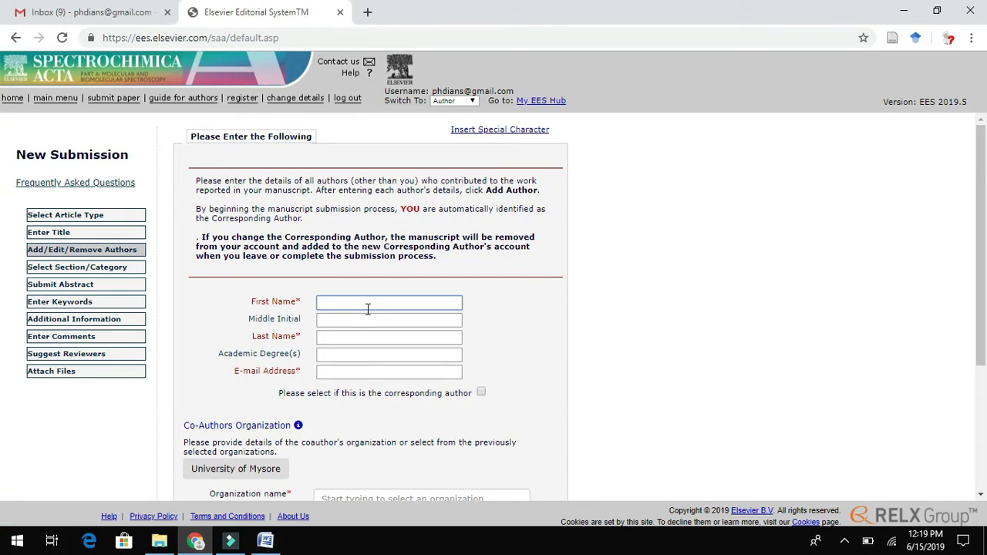
pyautogui.hotkey('ctrl', 'v')
# - Move the surname into its own field and enter the co-author's e-mail address
pyautogui.moveTo(368, 308); pyautogui.dragTo(335, 337)
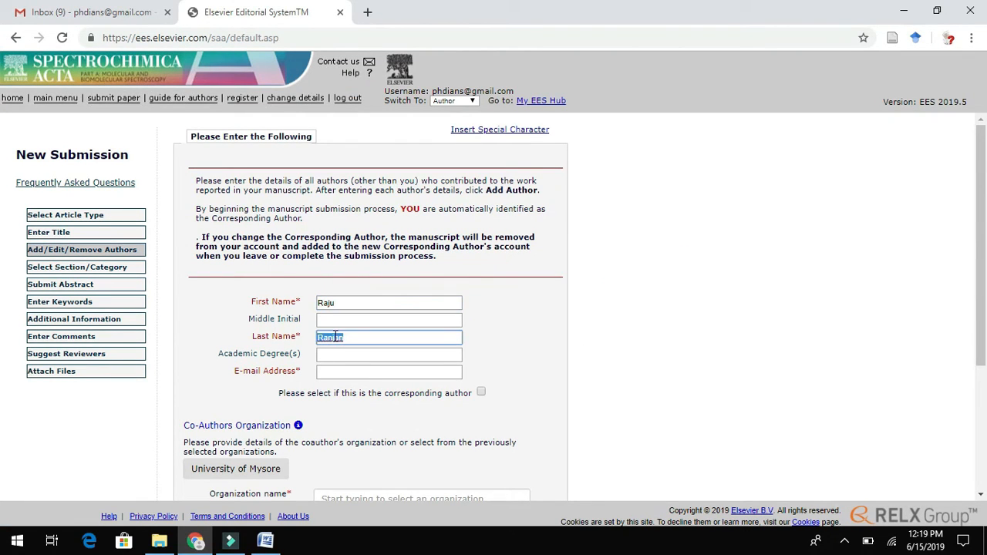
pyautogui.click(331, 373)
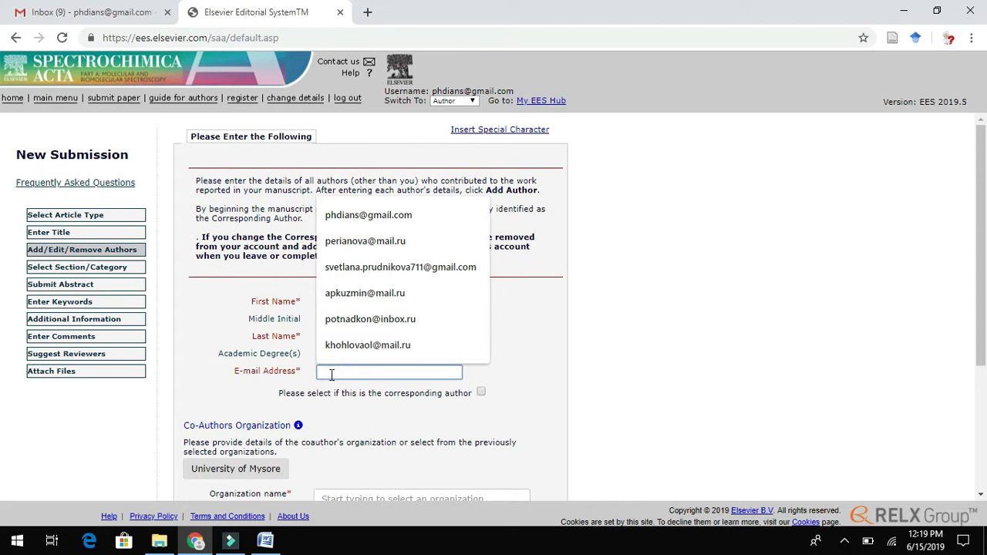
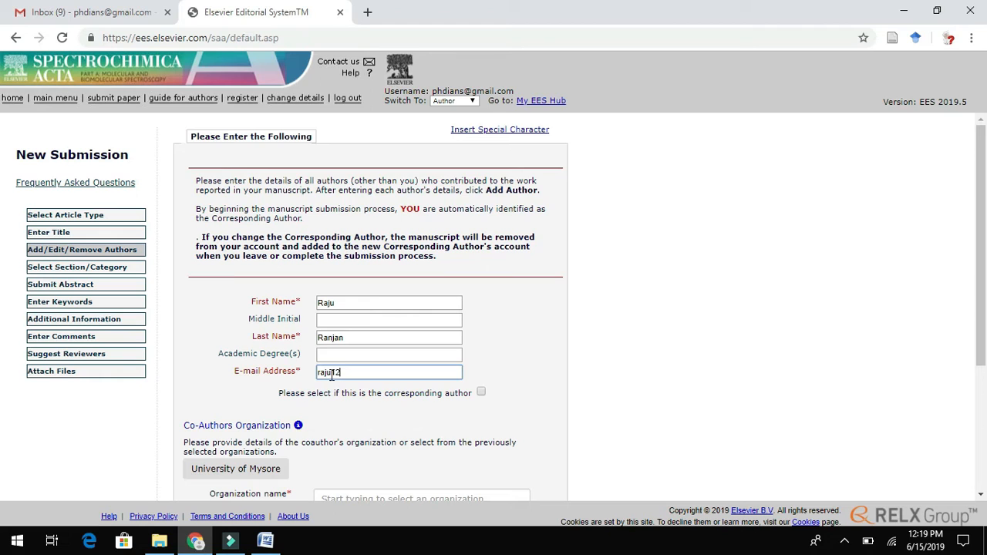
pyautogui.moveTo(980, 223); pyautogui.dragTo(982, 304)
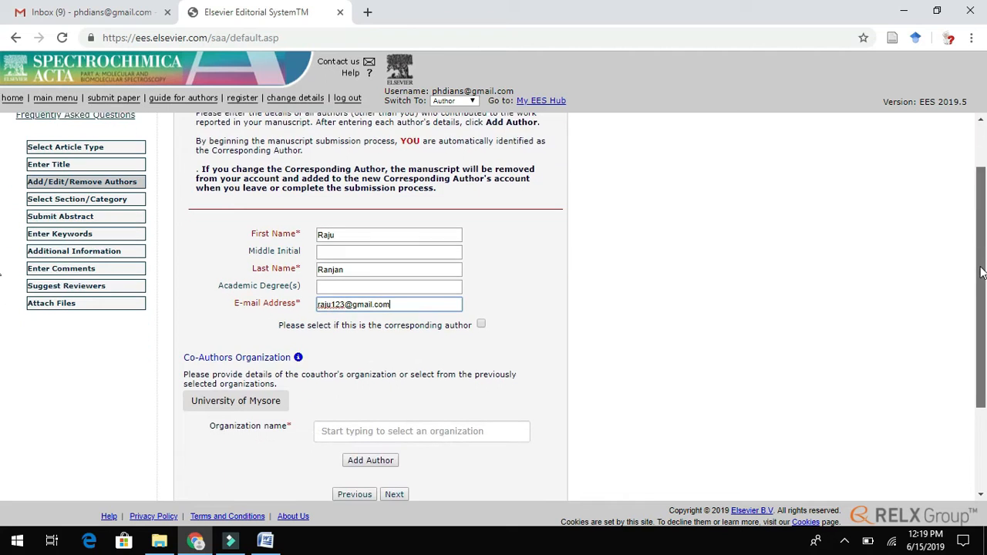
pyautogui.click(266, 542)
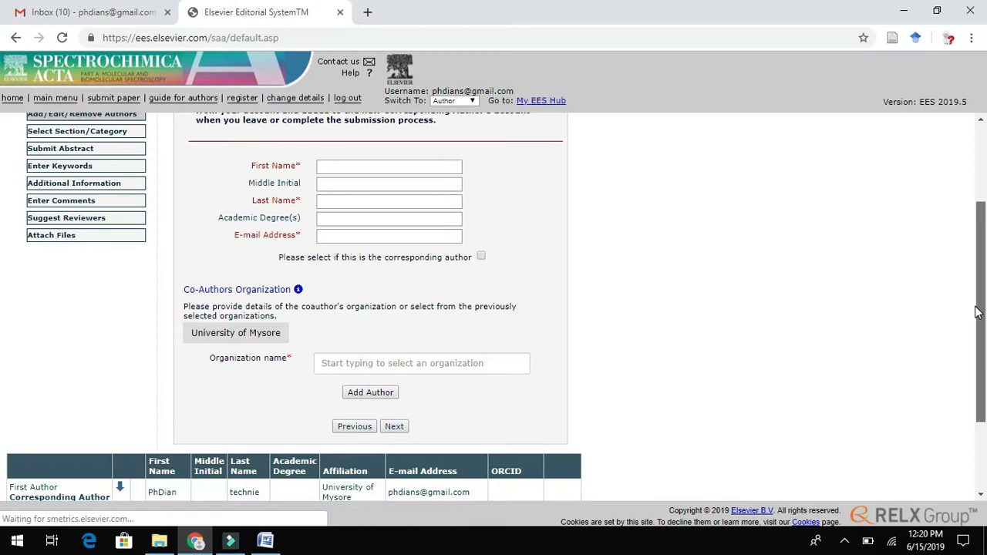
pyautogui.scroll(-3, 974, 367)
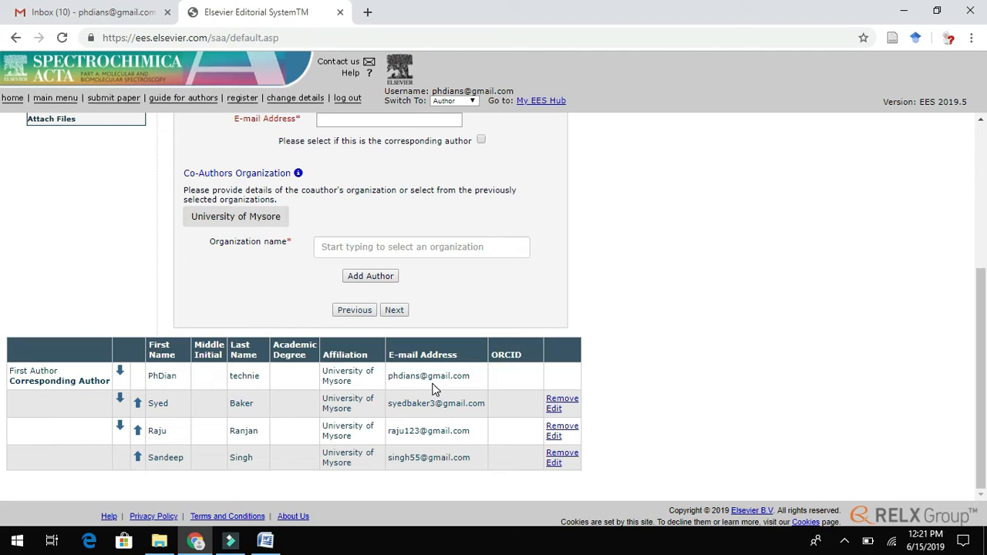
# - Check the corresponding author and co-author rows in the author table, then continue
pyautogui.moveTo(150, 375); pyautogui.dragTo(484, 379)
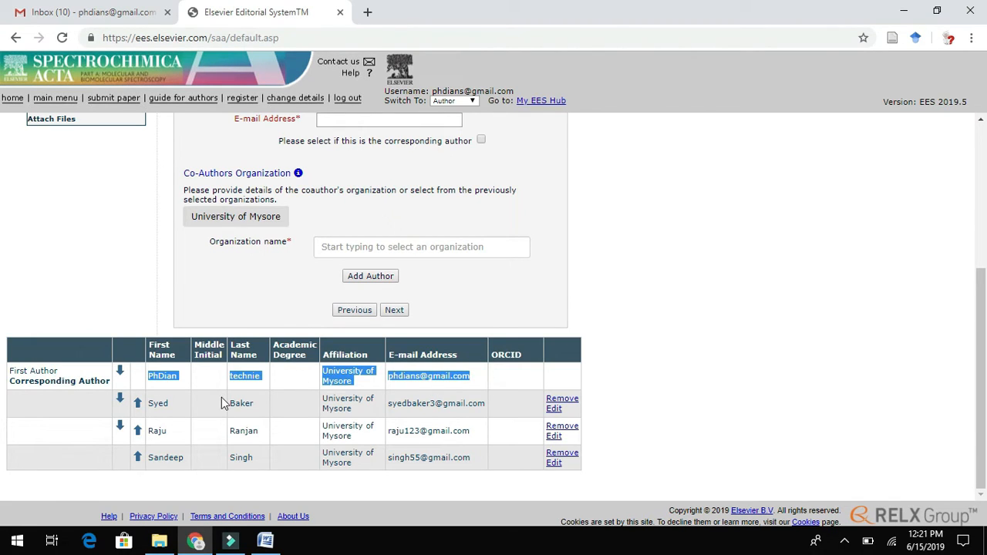
pyautogui.moveTo(150, 405); pyautogui.dragTo(670, 407)
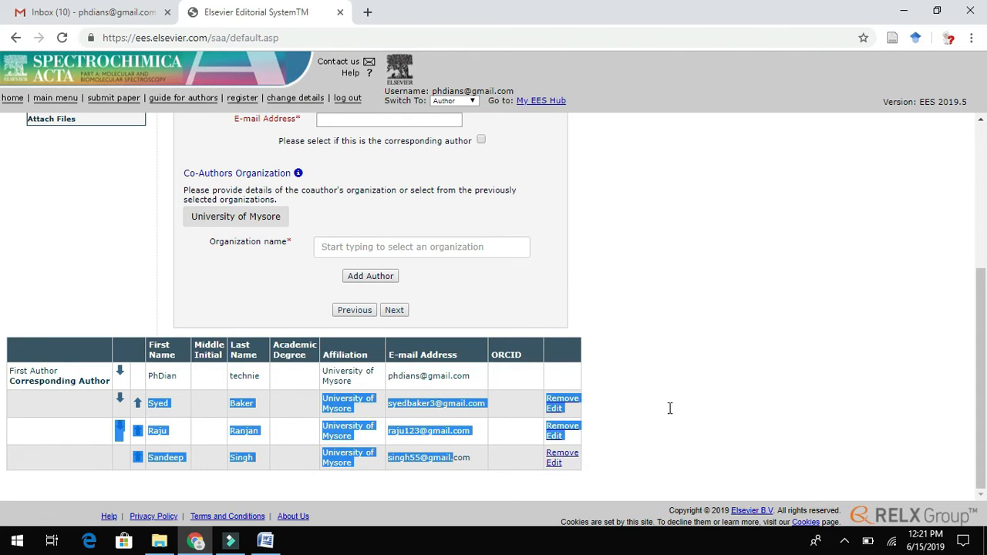
pyautogui.click(730, 411)
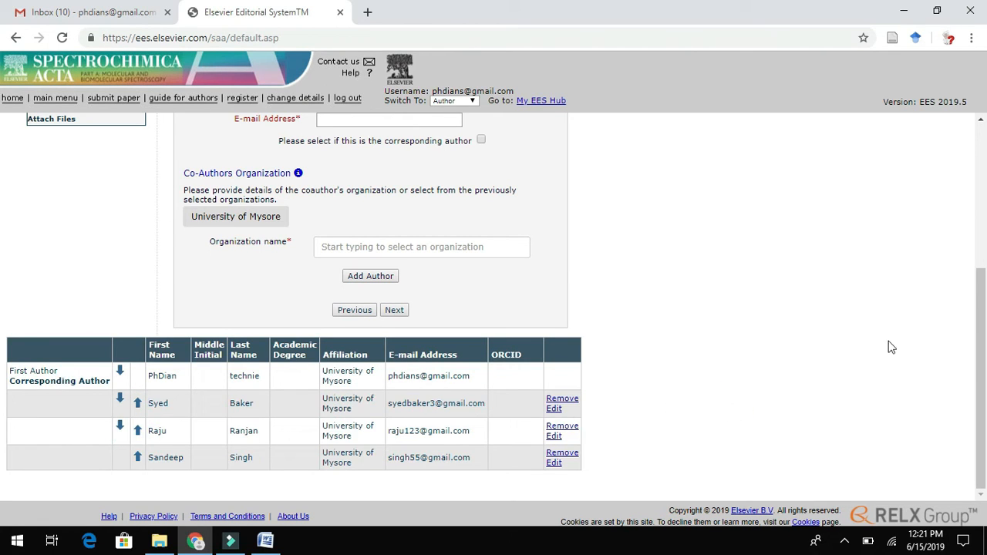
pyautogui.click(396, 313)
pyautogui.click(394, 312)
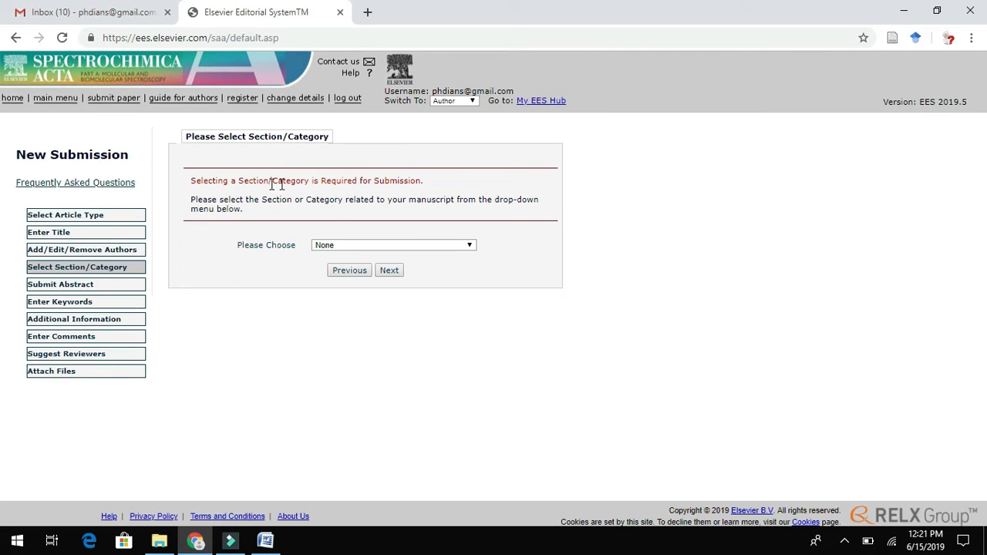
# - Choose Analytical Spectroscopy and New Methods as the section/category and continue
pyautogui.click(470, 247)
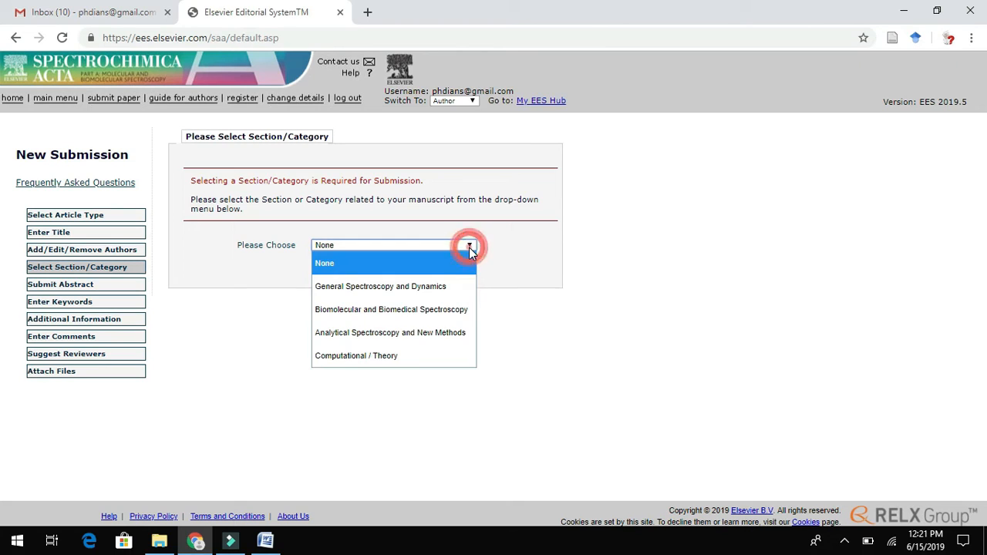
pyautogui.click(438, 334)
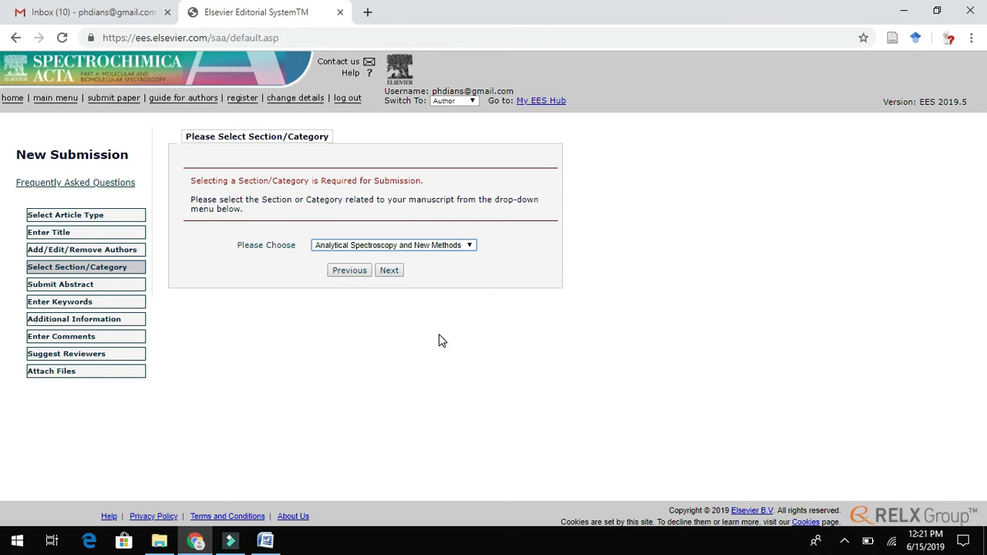
pyautogui.click(391, 275)
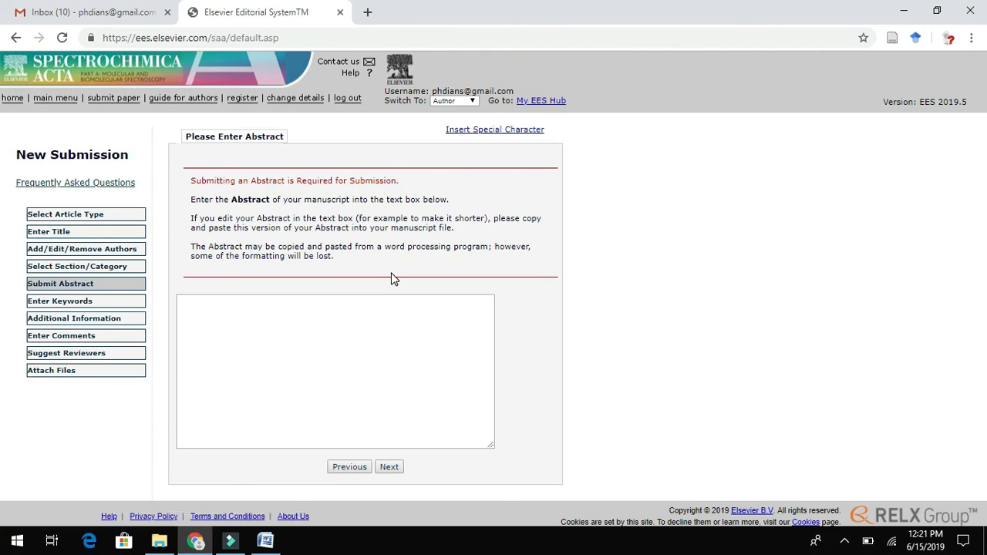
# - Paste the manuscript's abstract paragraph from Word into the Abstract box and continue
pyautogui.click(335, 330)
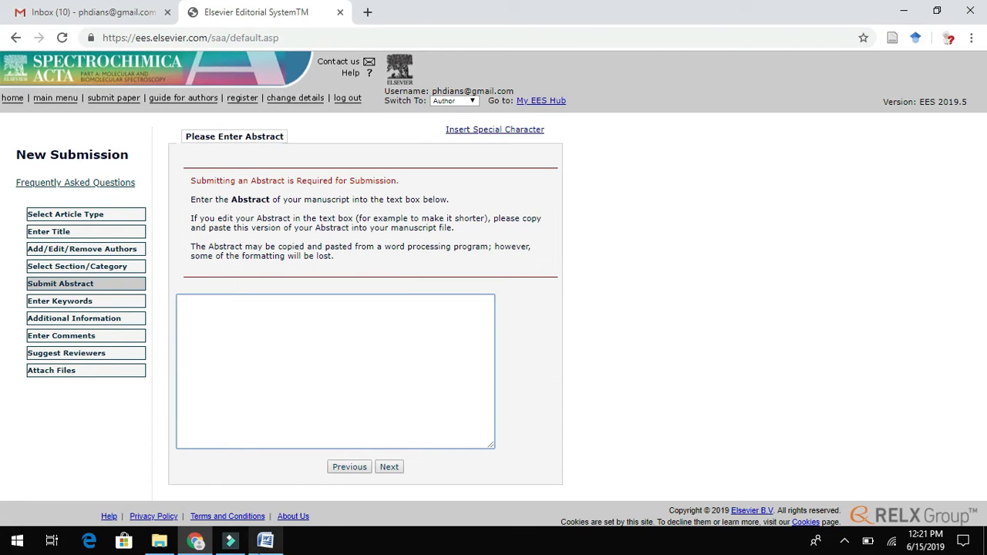
pyautogui.click(265, 541)
pyautogui.click(264, 541)
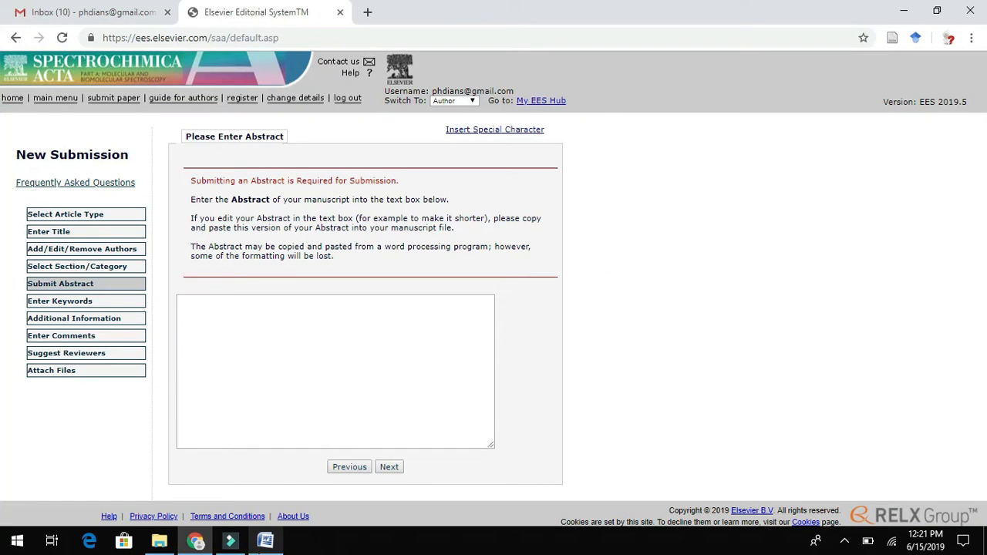
pyautogui.click(266, 540)
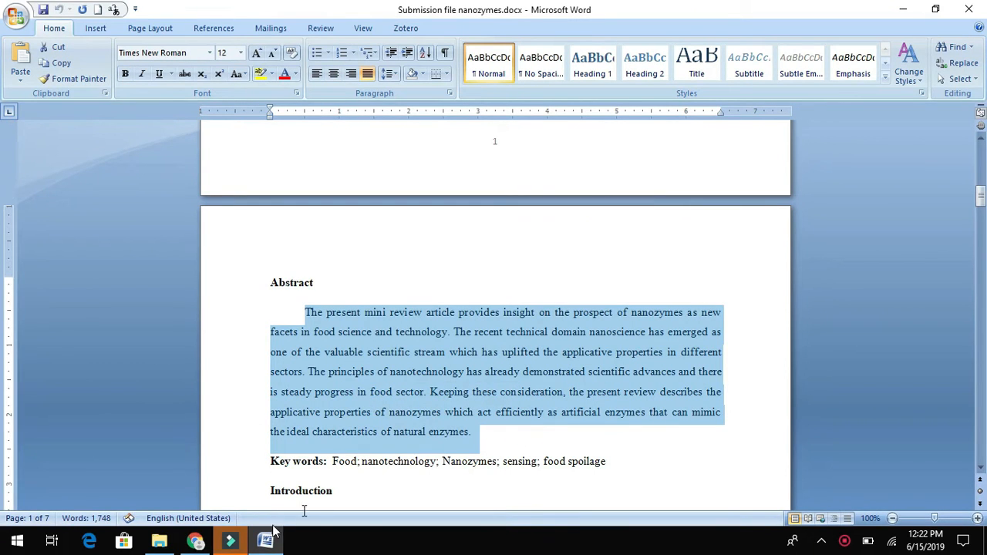
pyautogui.click(196, 541)
pyautogui.click(304, 371)
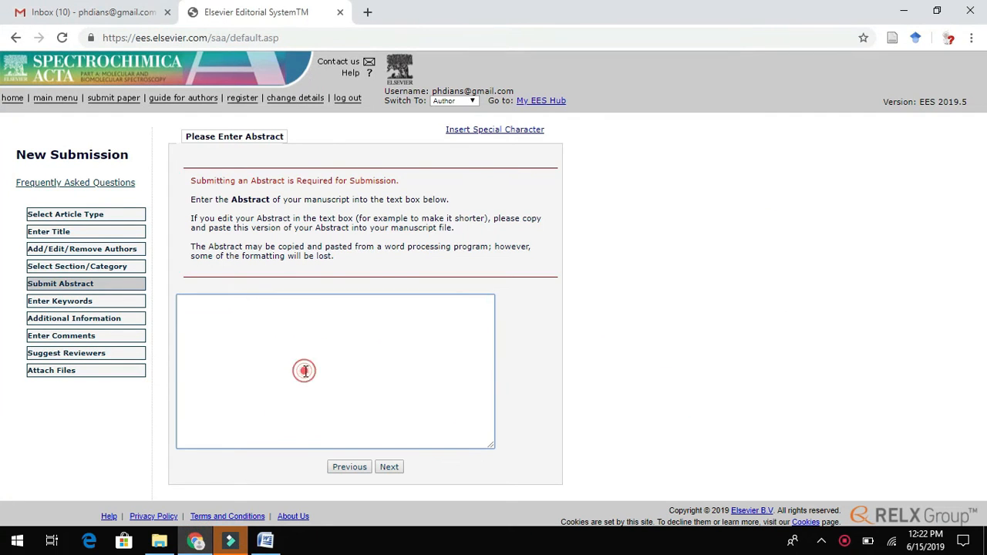
pyautogui.write('The present mini review article provides insight on the prospect of nanozymes as new facets in food science and technology. The recent technical domain nanoscience has emerged as one of the valuable scientific stream which has uplifted the applicative properties in different sectors. The principles of nanotechnology has already demonstrated scientific advances and there is steady progress in food sector. Keeping these consideration, the present review describes the applicative properties of nanozymes which act efficiently as artificial enzymes that can mimic the ideal characteristics of natural enzymes.')
pyautogui.click(390, 467)
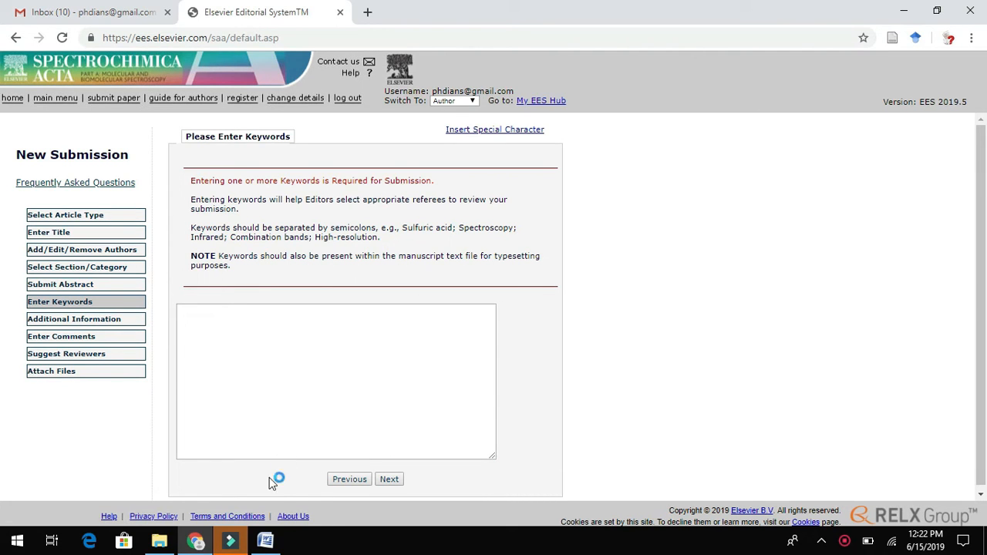
# - Capitalize 'Sensing' and 'Food spoilage' in the manuscript's key words line
pyautogui.click(265, 540)
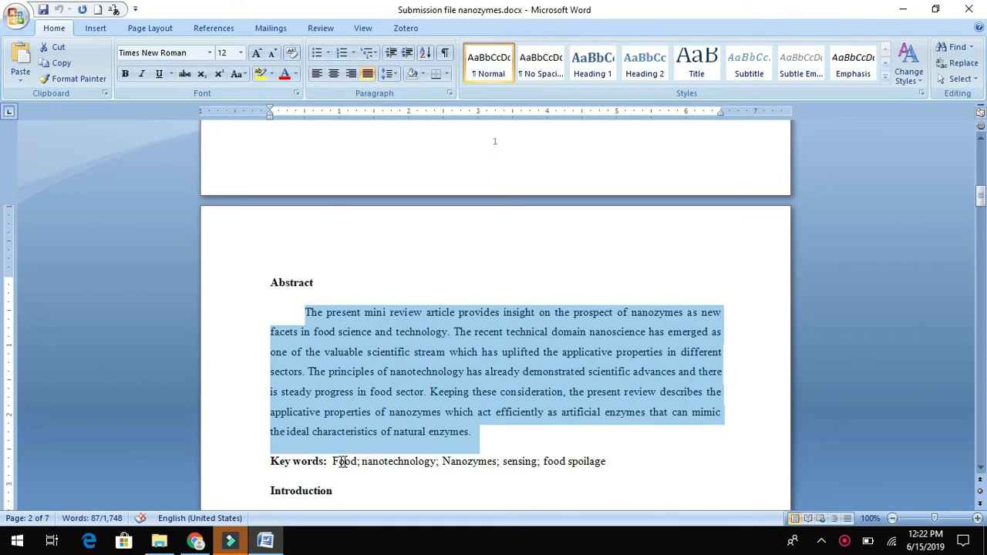
pyautogui.moveTo(334, 461); pyautogui.dragTo(457, 461)
pyautogui.click(619, 470)
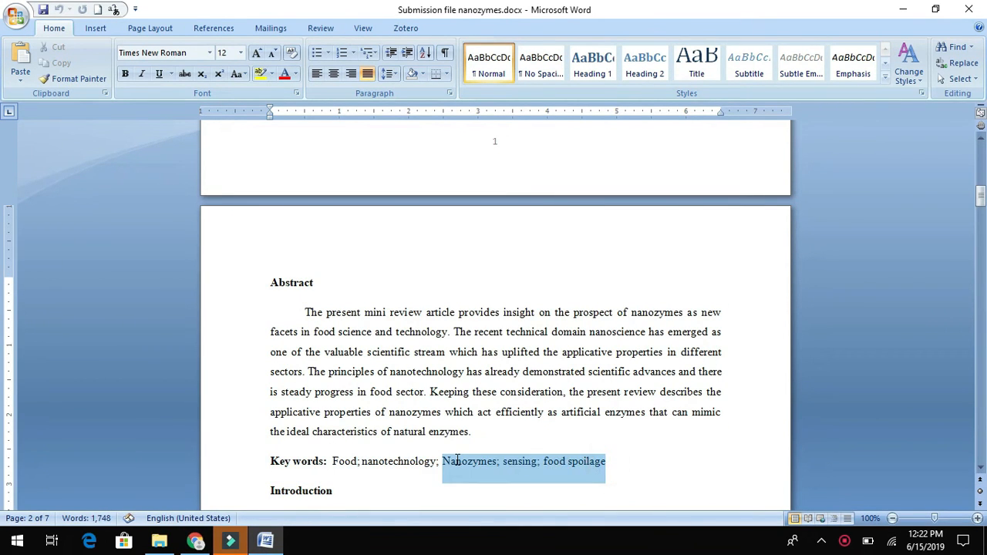
pyautogui.click(511, 469)
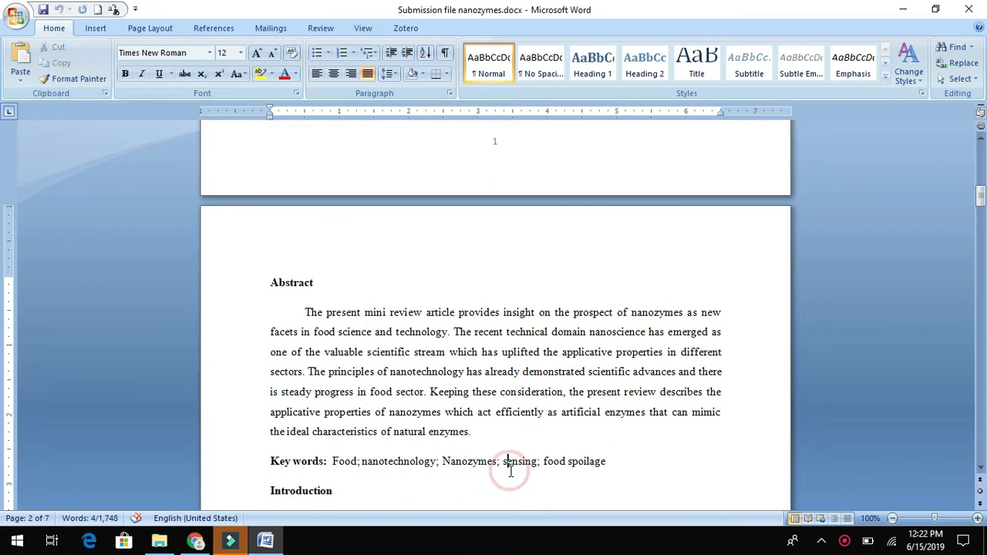
pyautogui.press('BackSpace')
pyautogui.write('S')
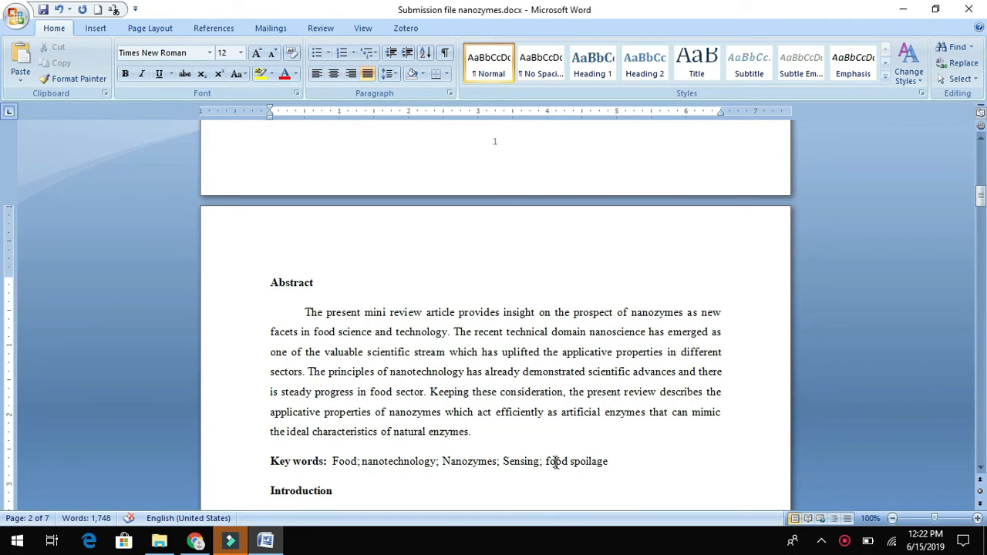
pyautogui.click(549, 460)
pyautogui.press('BackSpace')
pyautogui.write('F')
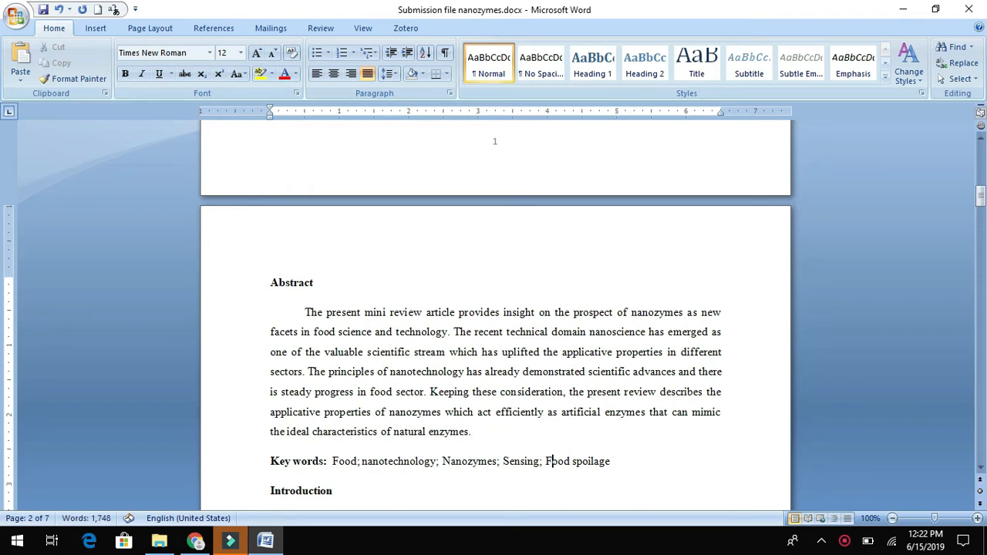
# - Enter the keywords 'Food; nanotechnology; Nanozymes; Sensing; Food spoilage' in EES and continue
pyautogui.moveTo(332, 462); pyautogui.dragTo(585, 478)
pyautogui.hotkey('ctrl', 'c')
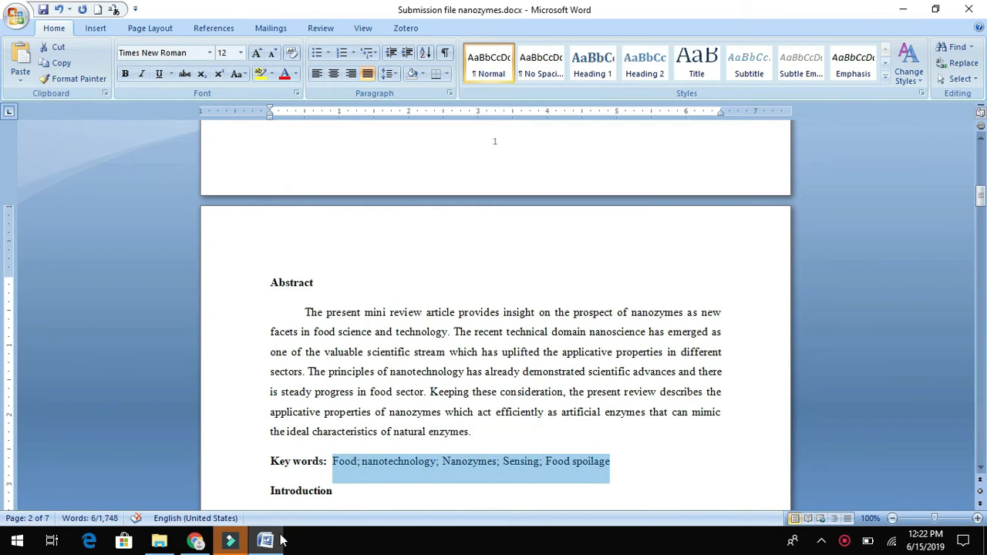
pyautogui.click(194, 541)
pyautogui.click(302, 367)
pyautogui.hotkey('ctrl', 'v')
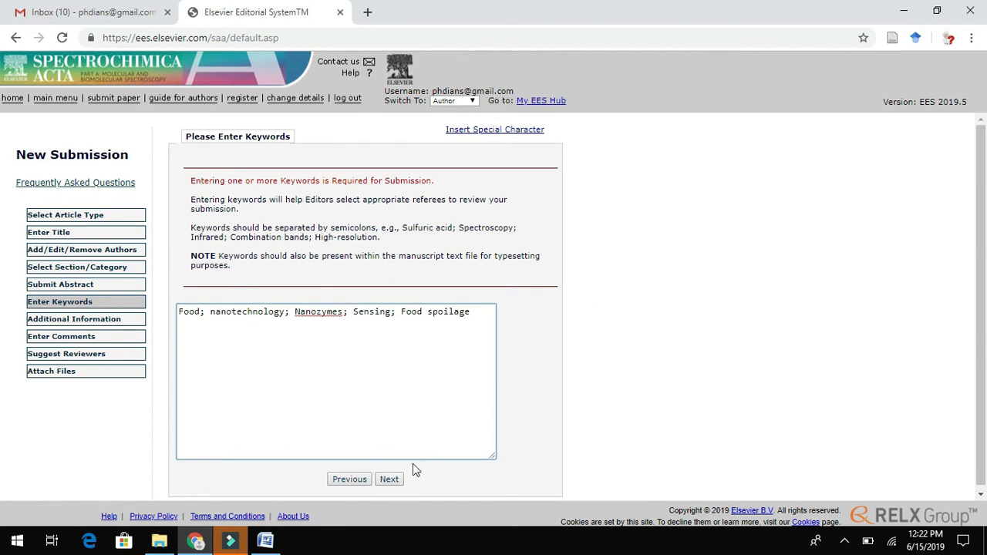
pyautogui.click(390, 479)
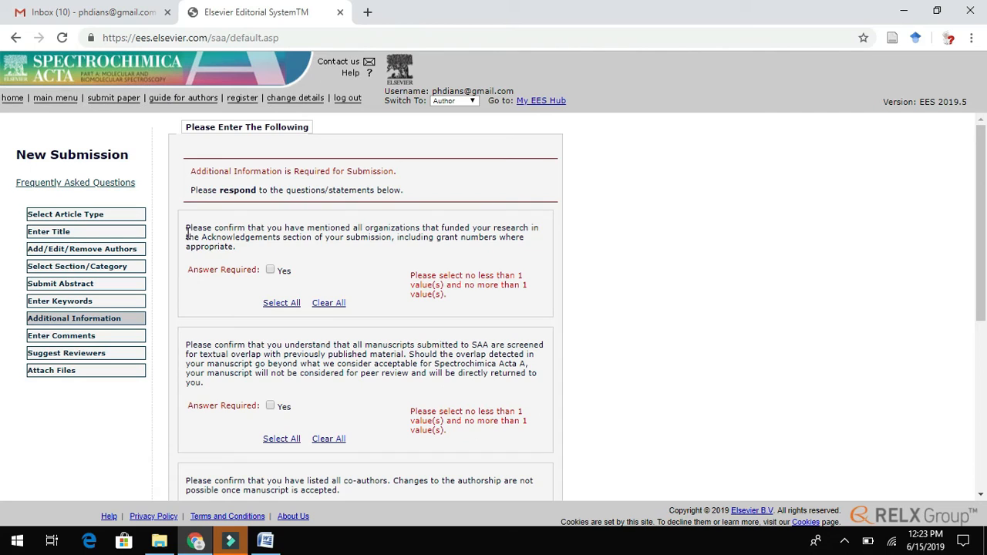
# - Answer Yes to the funding, overlap screening and co-author confirmation questions
pyautogui.moveTo(186, 228); pyautogui.dragTo(248, 253)
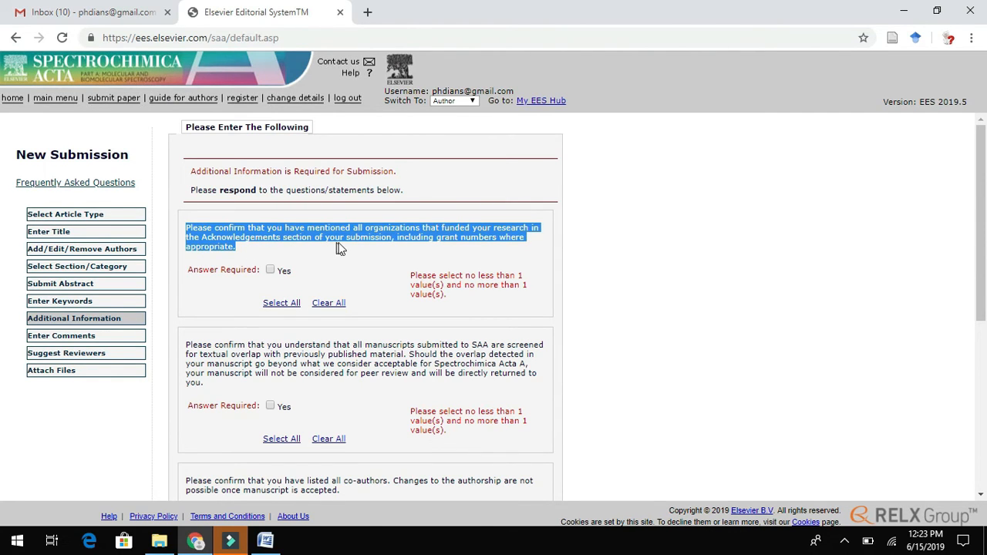
pyautogui.click(269, 269)
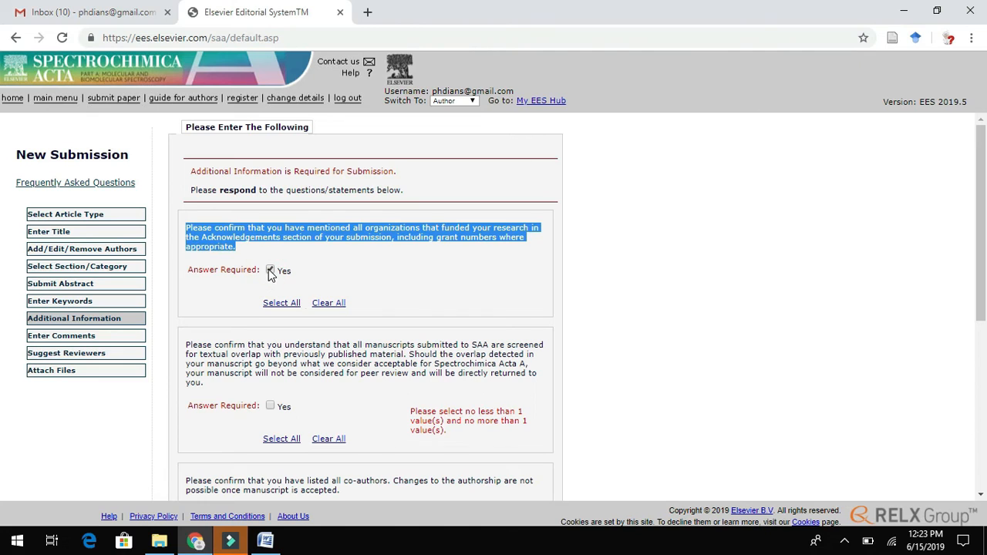
pyautogui.moveTo(185, 346); pyautogui.dragTo(214, 388)
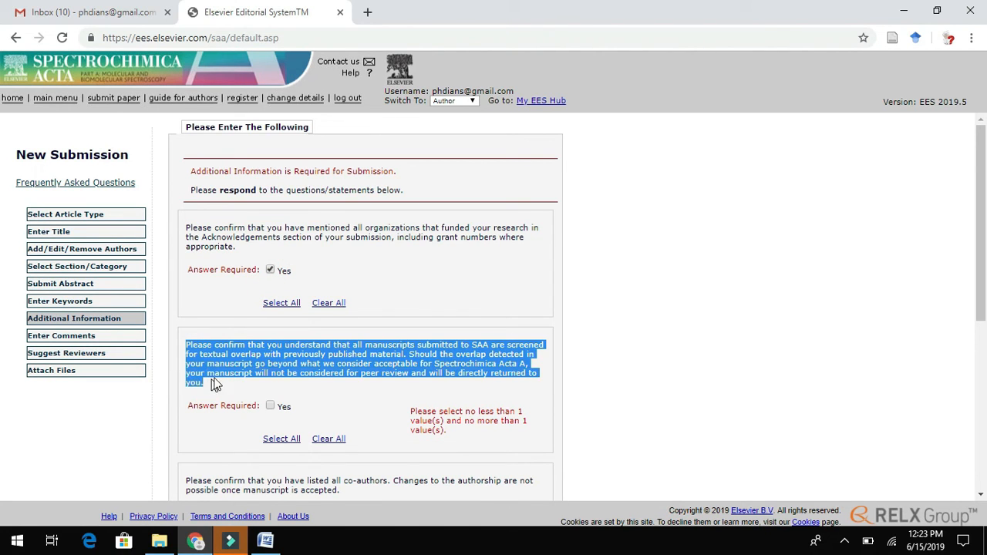
pyautogui.click(273, 407)
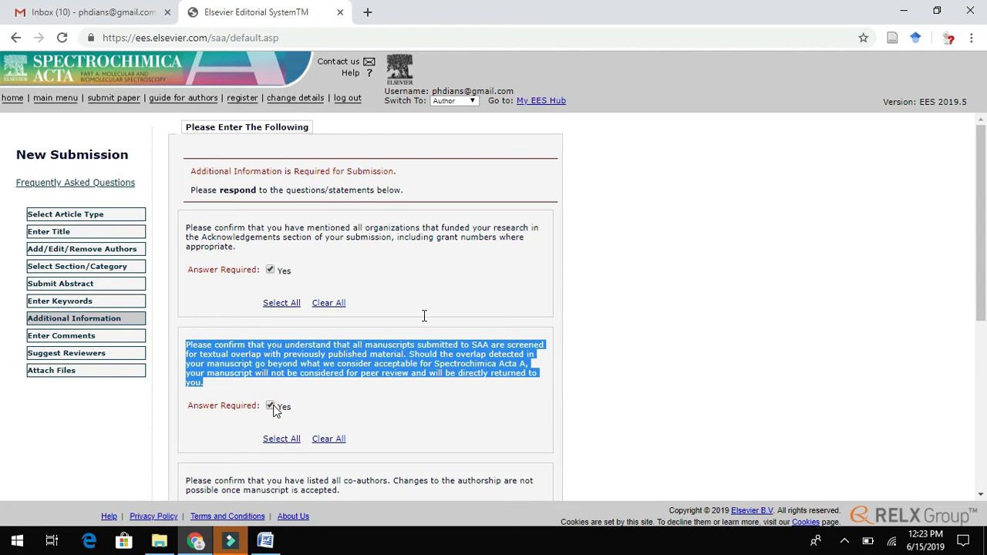
pyautogui.scroll(-2, 910, 254)
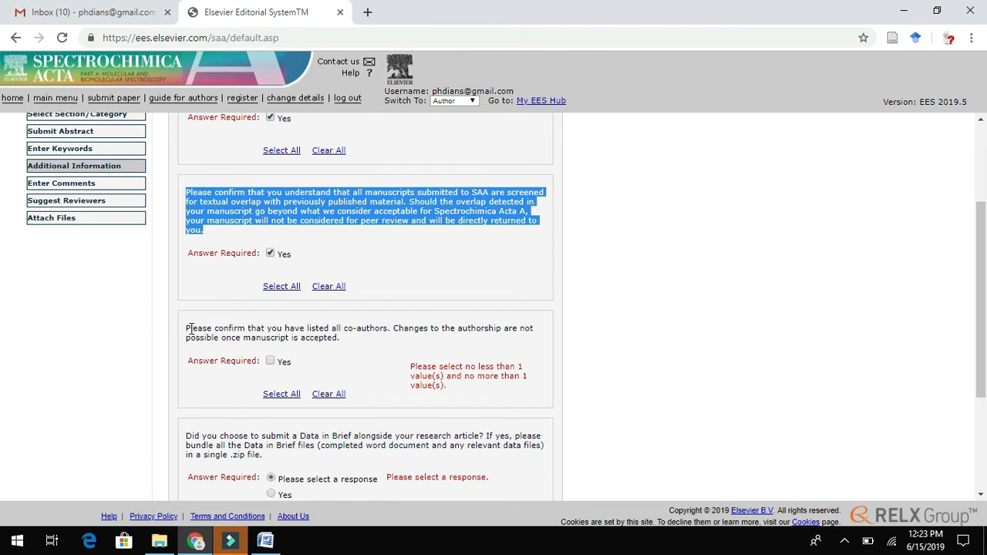
pyautogui.moveTo(186, 327); pyautogui.dragTo(367, 344)
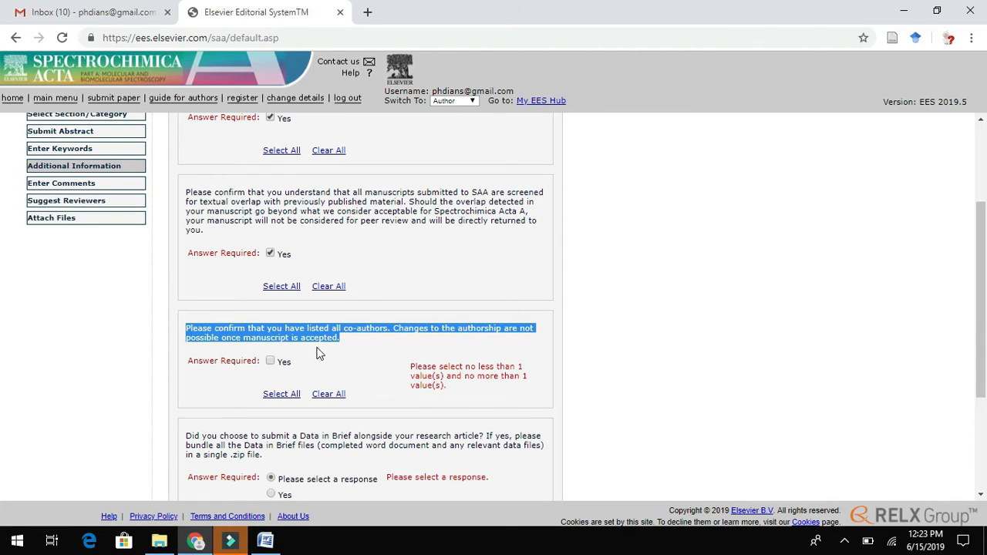
pyautogui.click(273, 363)
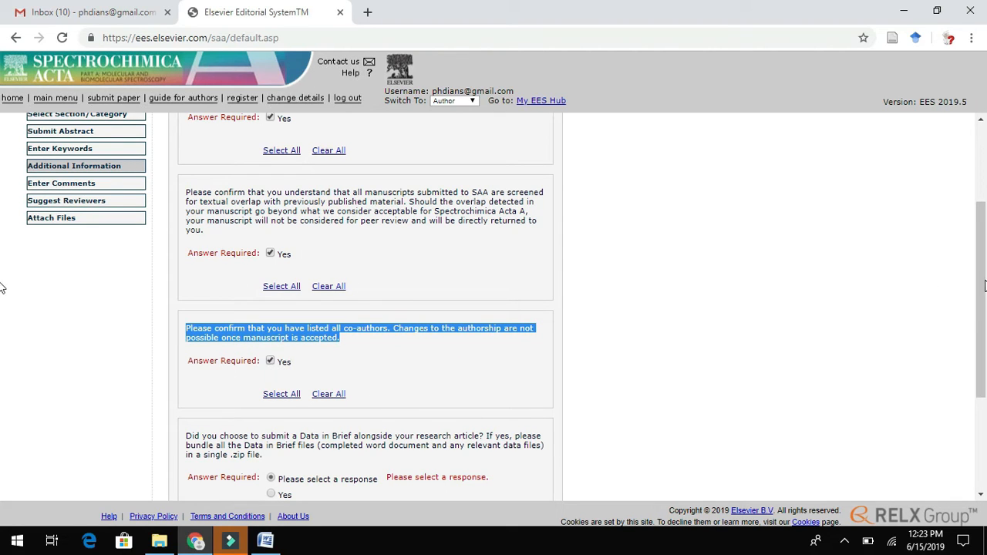
# - Answer No to Data in Brief and the MethodsX method article, then continue
pyautogui.scroll(-2, 2, 247)
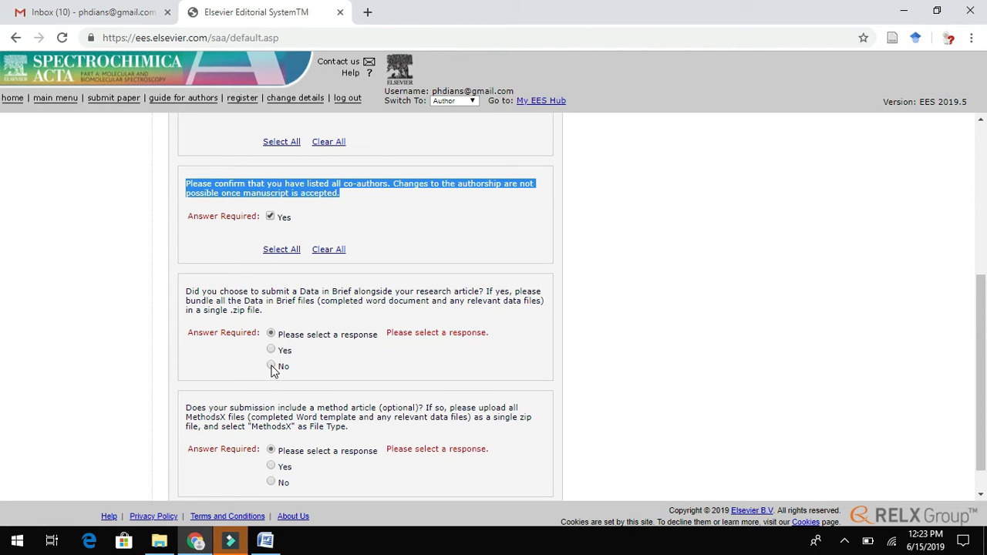
pyautogui.moveTo(263, 291); pyautogui.dragTo(394, 292)
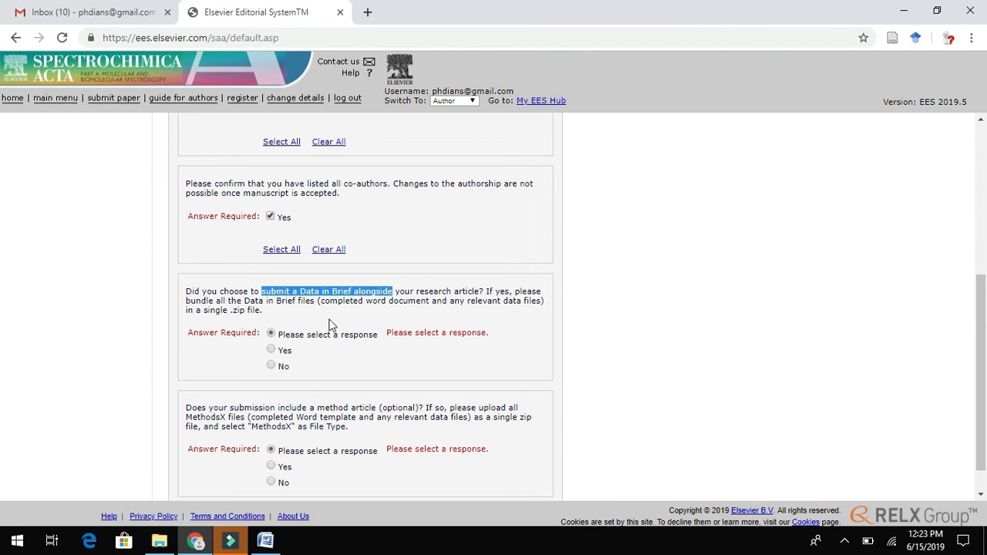
pyautogui.click(275, 367)
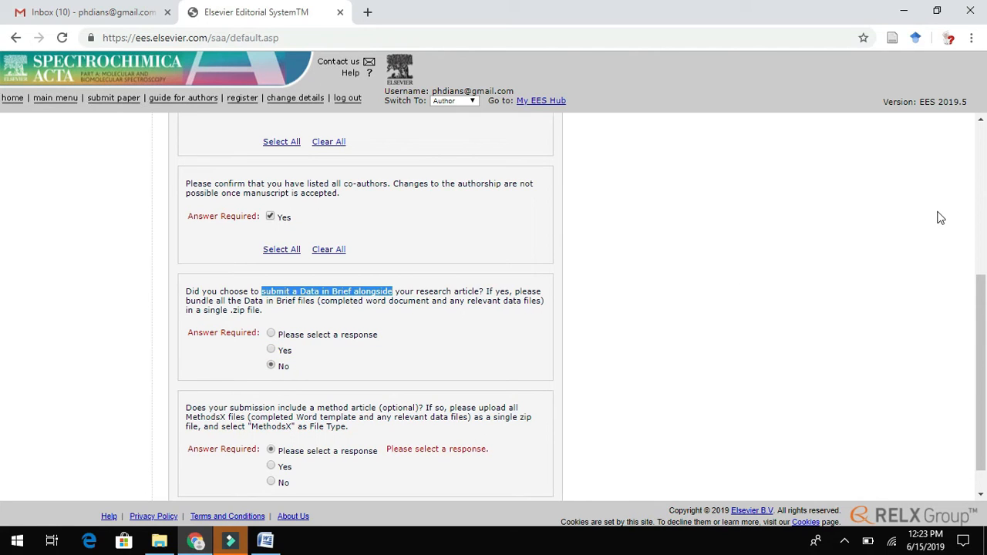
pyautogui.scroll(-2, 969, 338)
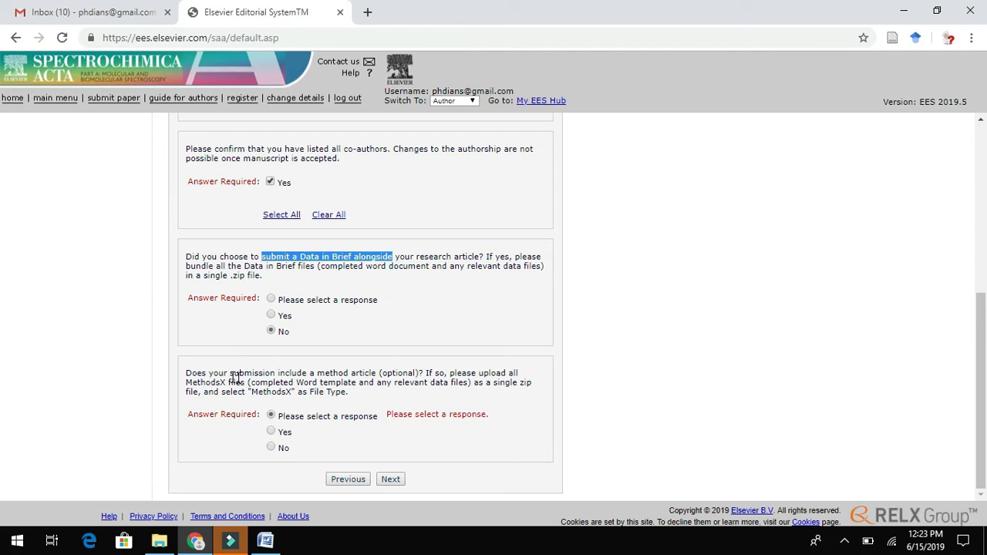
pyautogui.moveTo(186, 373); pyautogui.dragTo(242, 383)
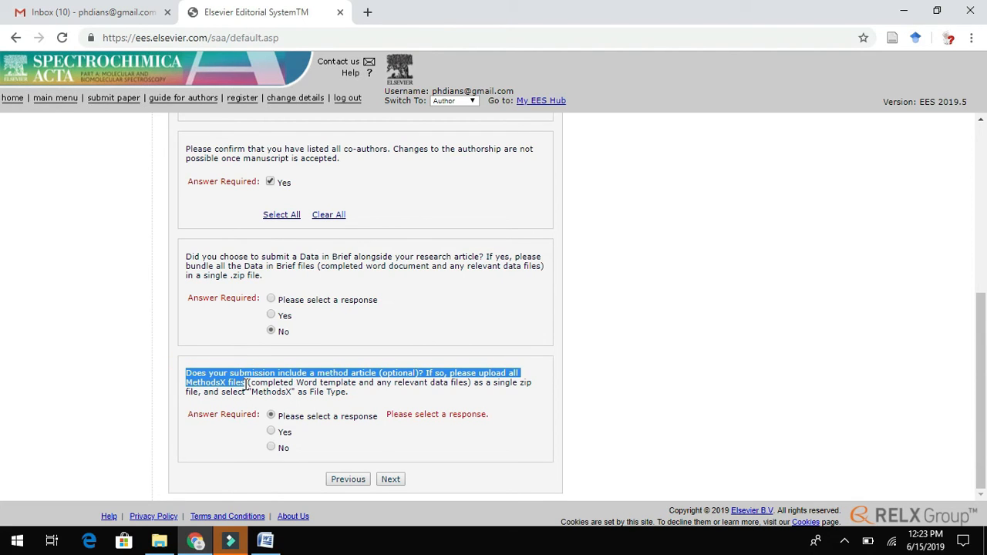
pyautogui.click(273, 449)
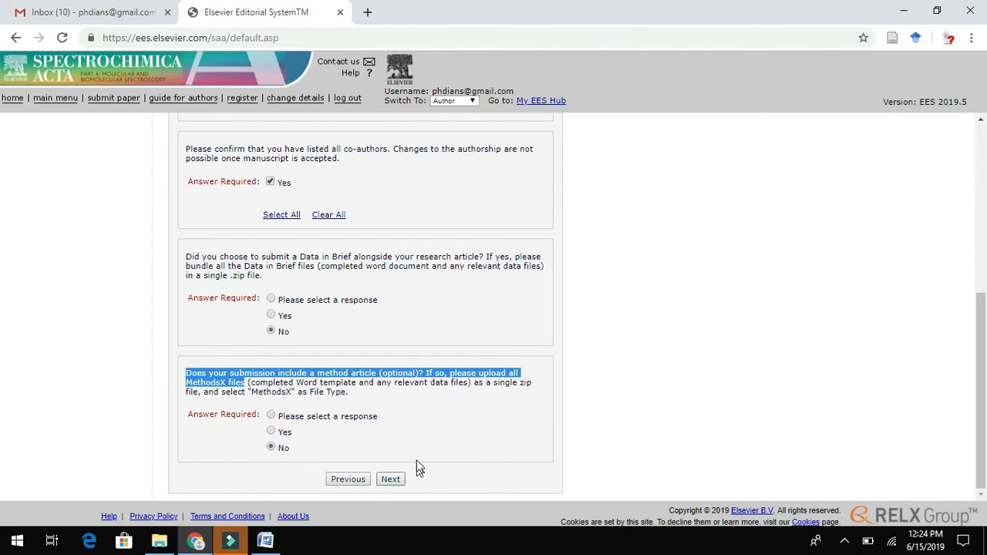
pyautogui.click(389, 482)
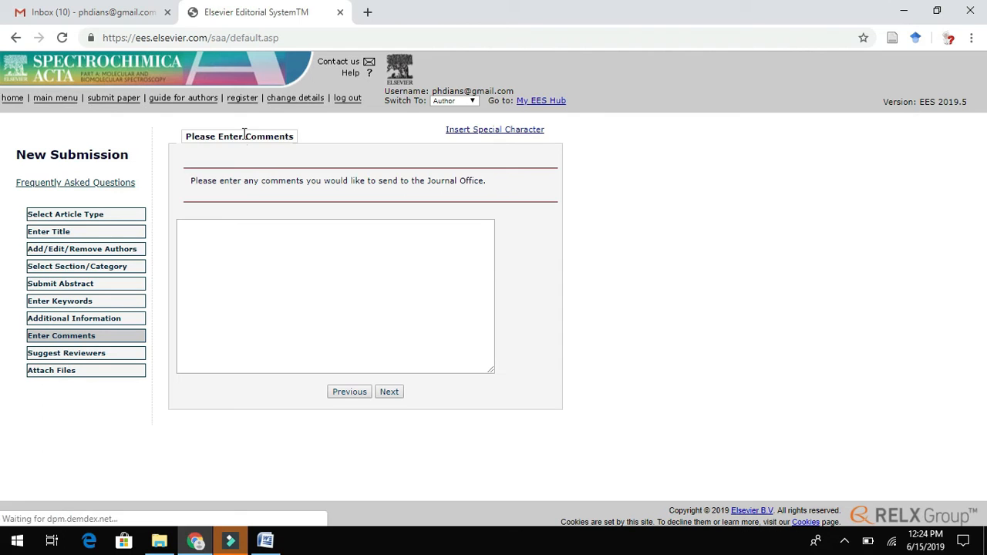
# - Focus the empty comments box, then switch to the nanozymes Submission files folder
pyautogui.click(223, 233)
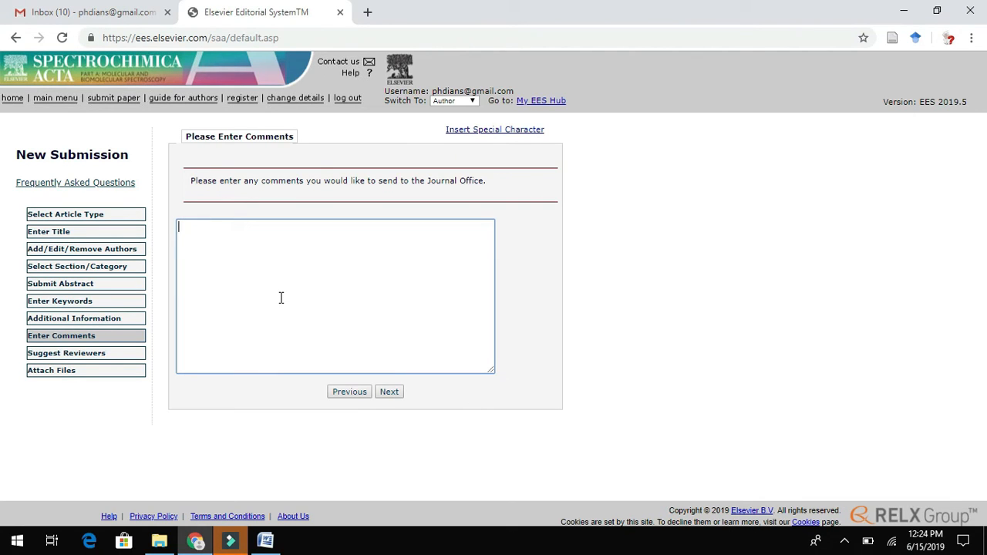
pyautogui.click(159, 540)
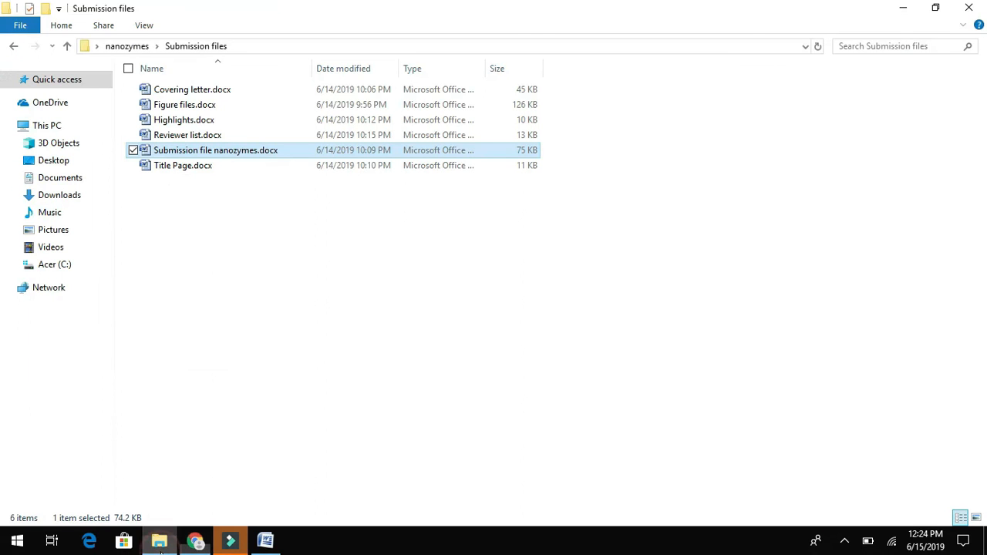
# - Select the Dear Editor greeting and main paragraph in Covering letter.docx for the comments box
pyautogui.doubleClick(188, 90)
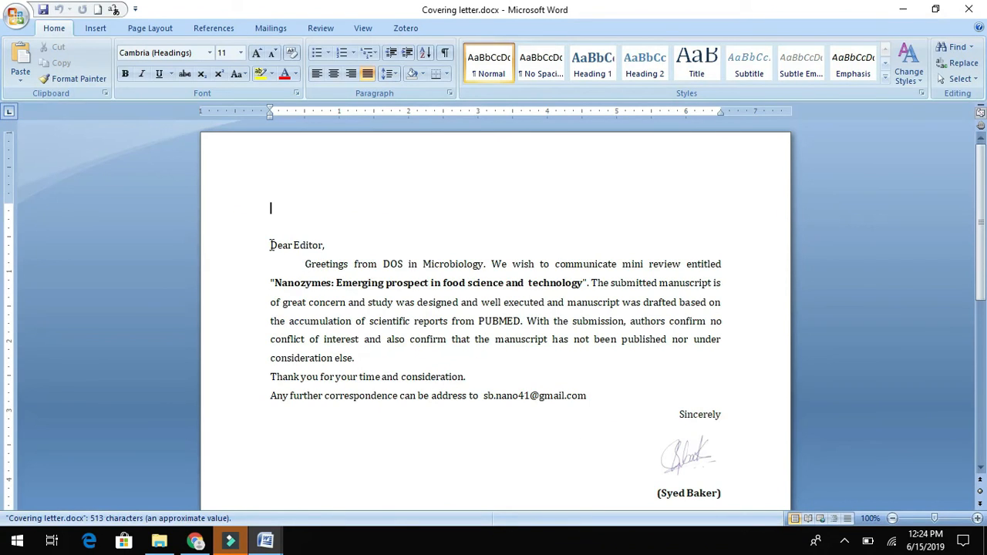
pyautogui.moveTo(271, 246); pyautogui.dragTo(529, 361)
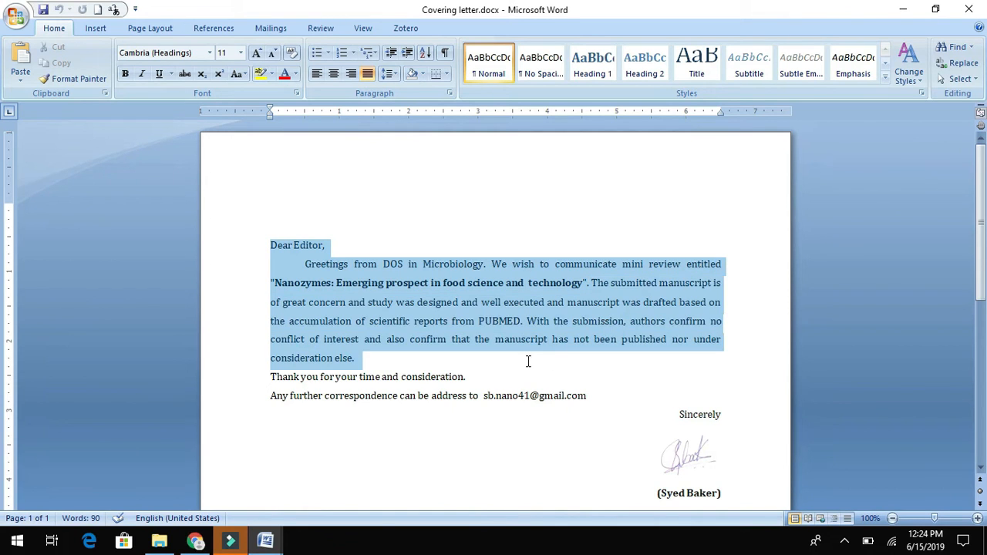
pyautogui.moveTo(530, 363)
pyautogui.mouseDown()
pyautogui.moveTo(565, 397)
pyautogui.moveTo(528, 375)
pyautogui.moveTo(518, 353)
pyautogui.mouseUp()
pyautogui.hotkey('ctrl', 'c')
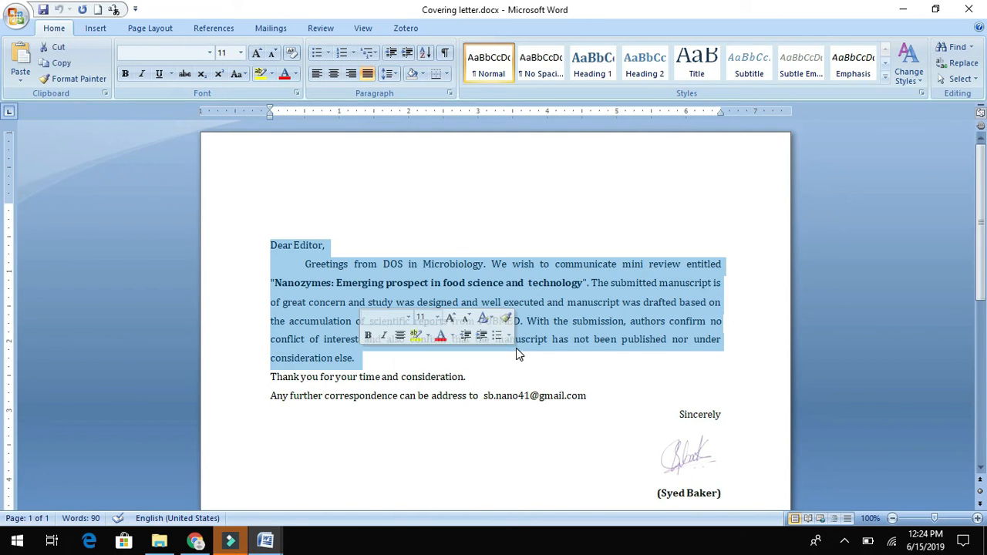
pyautogui.click(202, 542)
pyautogui.click(320, 290)
# - Paste the Dear Editor letter text into the comments and continue to Suggest Reviewers
pyautogui.hotkey('ctrl', 'v')
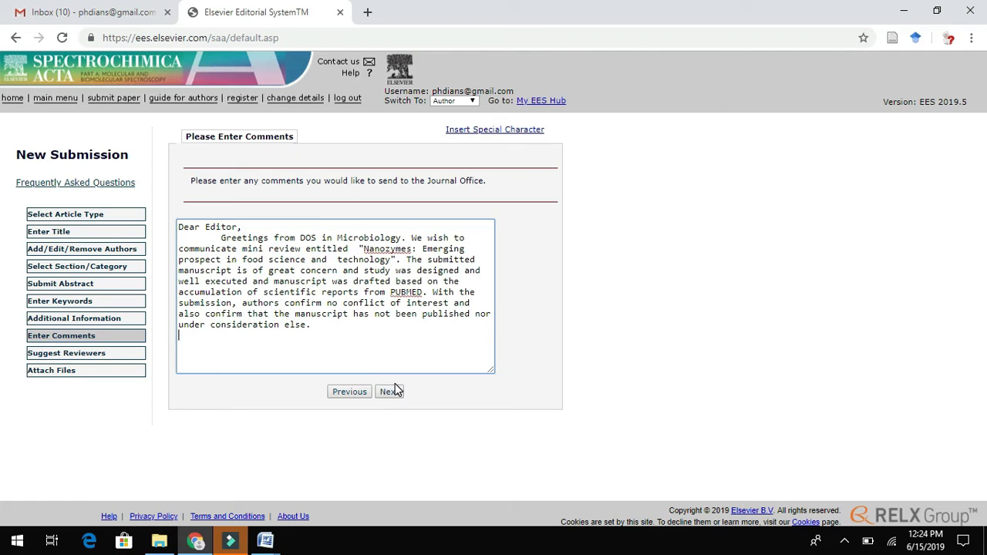
pyautogui.click(390, 392)
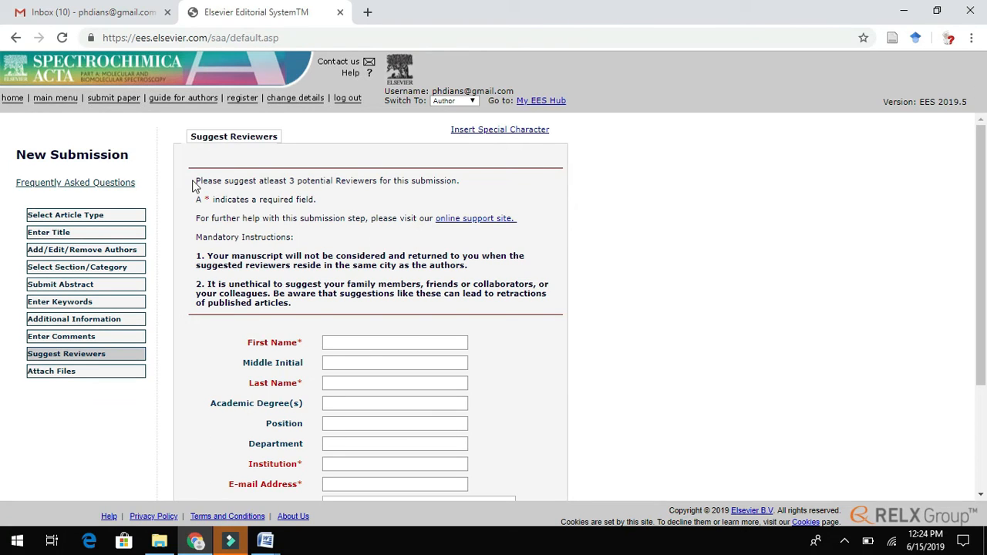
# - Write the reason 'expertise in the area of submitted manuscript' and add the reviewer
pyautogui.moveTo(196, 181); pyautogui.dragTo(454, 181)
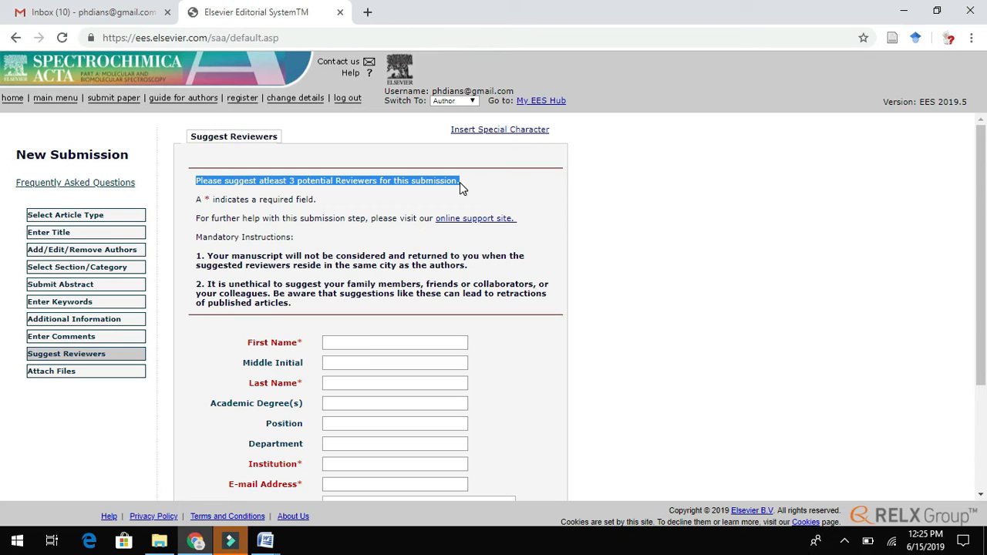
pyautogui.click(355, 342)
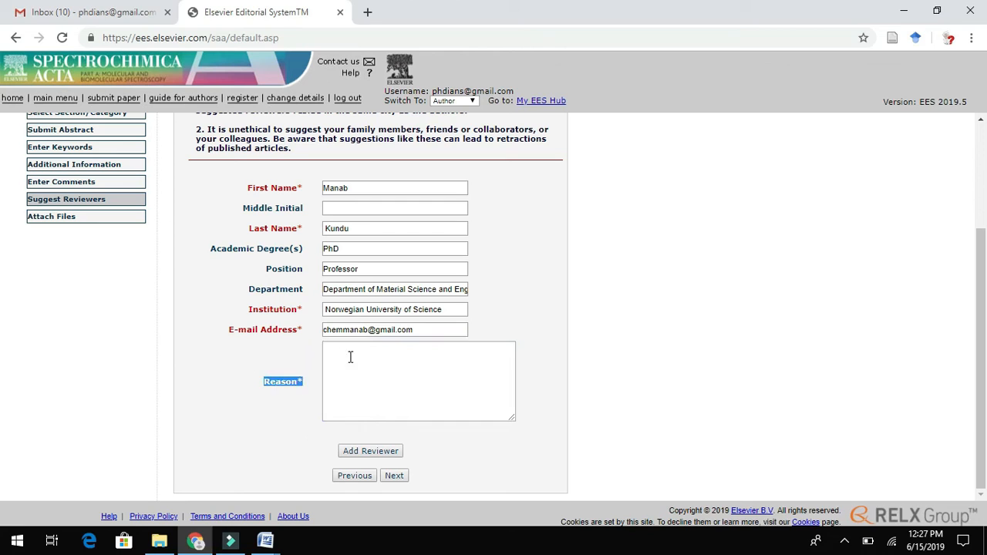
pyautogui.click(349, 358)
pyautogui.write('One the')
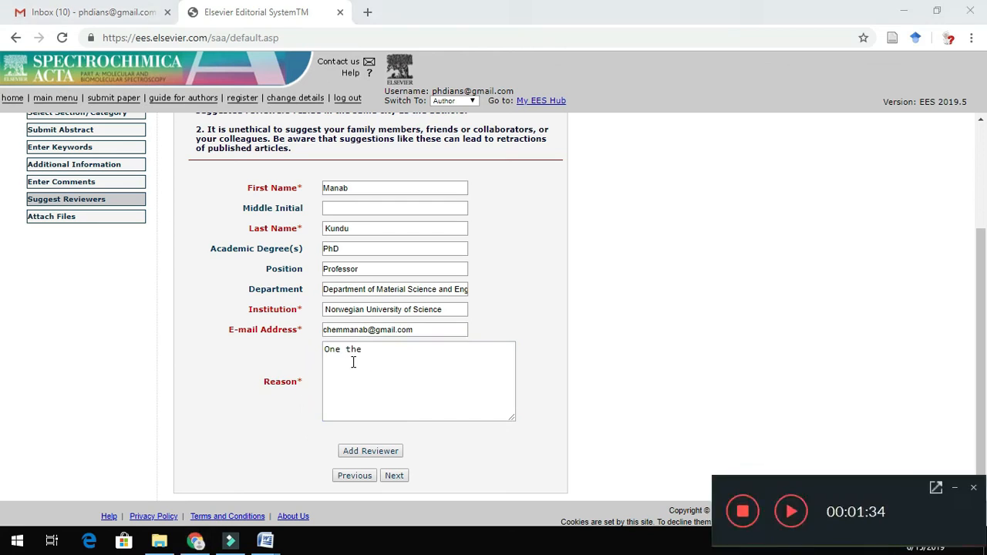
pyautogui.write(' expertise in research submitted area')
pyautogui.click(364, 349)
pyautogui.write('expertise in research')
pyautogui.moveTo(407, 364); pyautogui.dragTo(434, 349)
pyautogui.write('the area of submitted manuscript')
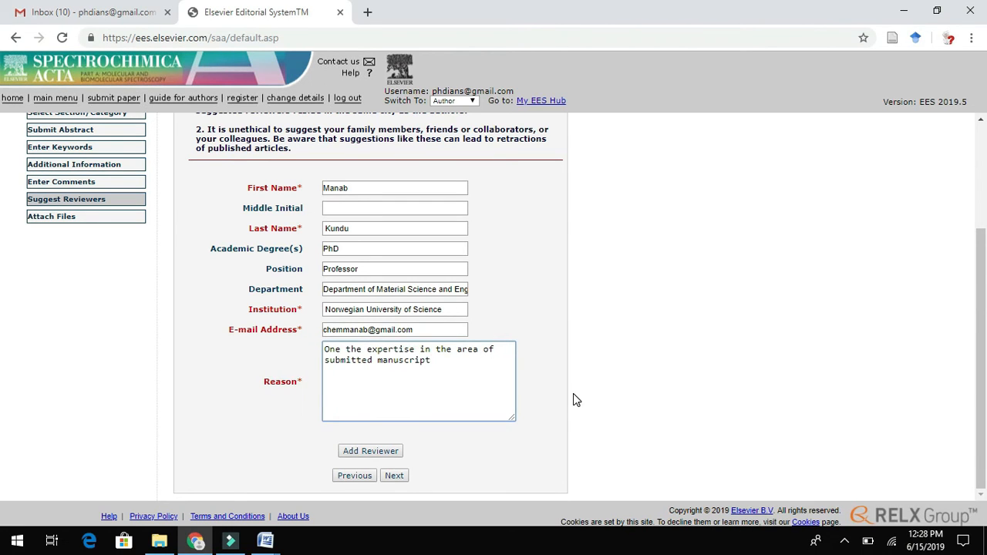
pyautogui.moveTo(323, 350); pyautogui.dragTo(440, 359)
pyautogui.click(440, 360)
pyautogui.click(390, 454)
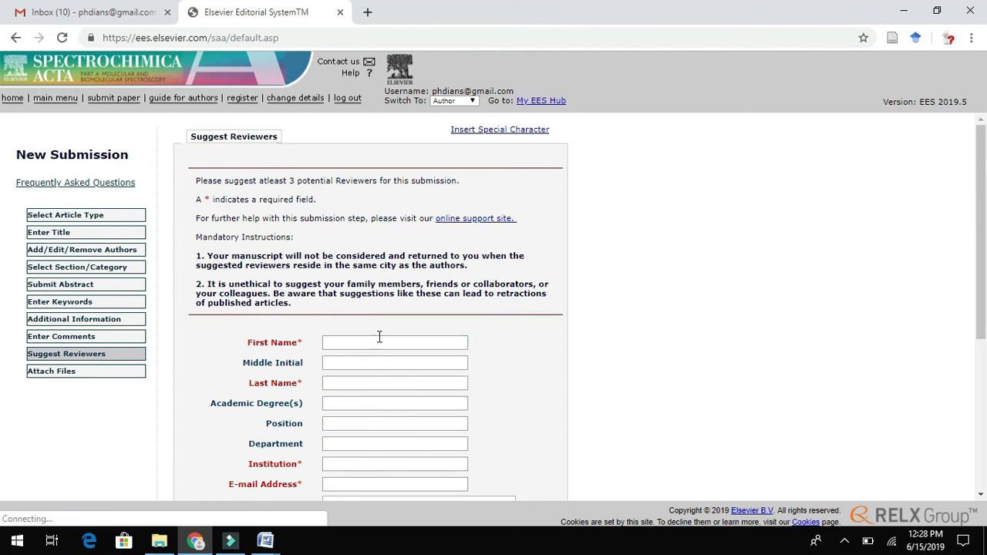
# - Copy the next reviewer's name from the Word list and split it into First and Last Name
pyautogui.click(268, 546)
pyautogui.moveTo(245, 462); pyautogui.dragTo(329, 463)
pyautogui.hotkey('ctrl', 'c')
pyautogui.click(196, 541)
pyautogui.click(355, 344)
pyautogui.hotkey('ctrl', 'v')
pyautogui.moveTo(382, 344); pyautogui.dragTo(362, 346)
pyautogui.hotkey('ctrl', 'x')
pyautogui.click(353, 385)
pyautogui.hotkey('ctrl', 'v')
pyautogui.click(265, 541)
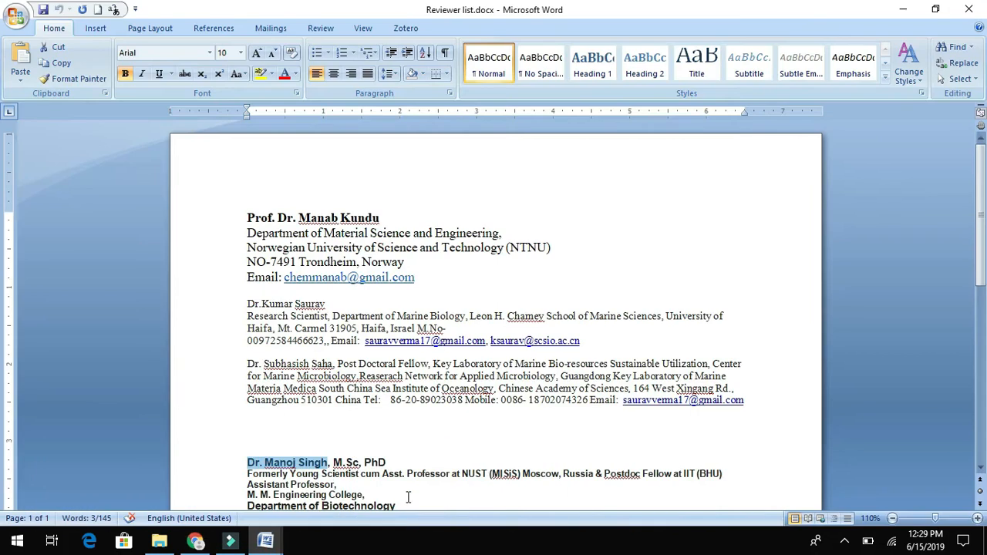
# - Copy the reviewer's institution and e-mail address from the list into the form
pyautogui.moveTo(463, 474); pyautogui.dragTo(594, 474)
pyautogui.hotkey('ctrl', 'c')
pyautogui.click(196, 541)
pyautogui.click(342, 466)
pyautogui.hotkey('ctrl', 'v')
pyautogui.click(343, 484)
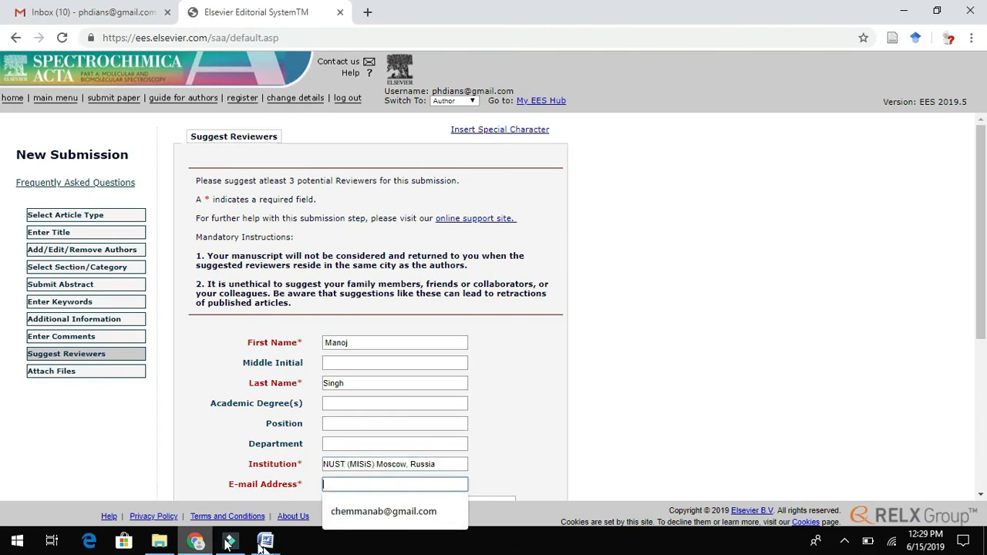
pyautogui.click(266, 541)
pyautogui.click(613, 491)
pyautogui.scroll(-3, 613, 490)
pyautogui.moveTo(423, 467); pyautogui.dragTo(297, 467)
pyautogui.hotkey('ctrl', 'c')
pyautogui.click(196, 541)
pyautogui.hotkey('ctrl', 'v')
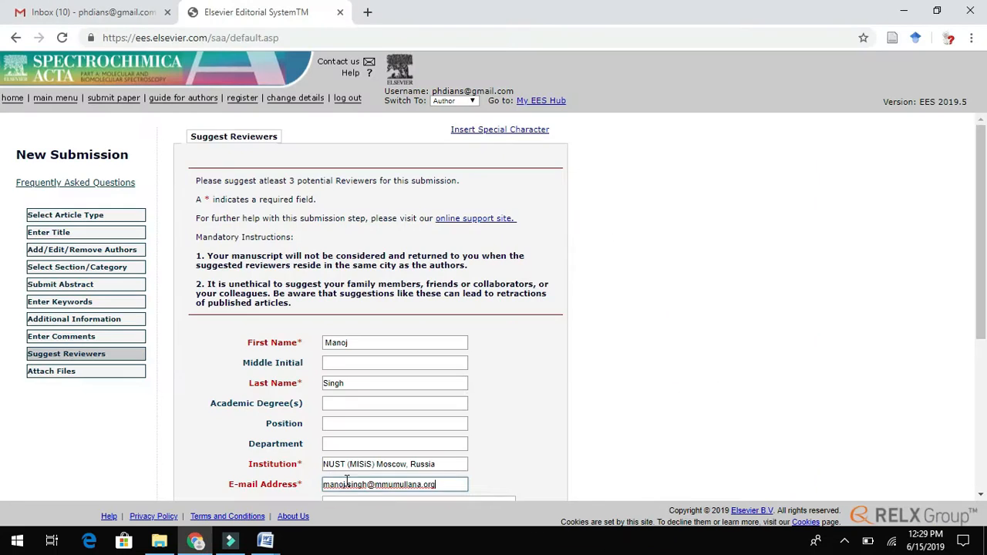
# - Give the reason 'Expertise in nanotechnology and its application' and add the first suggested reviewer
pyautogui.scroll(-2, 399, 370)
pyautogui.click(399, 370)
pyautogui.write('Expertise in nanotechnology and its application')
pyautogui.moveTo(301, 402); pyautogui.dragTo(261, 409)
pyautogui.moveTo(405, 381); pyautogui.dragTo(323, 370)
pyautogui.click(375, 473)
pyautogui.moveTo(980, 132); pyautogui.dragTo(981, 178)
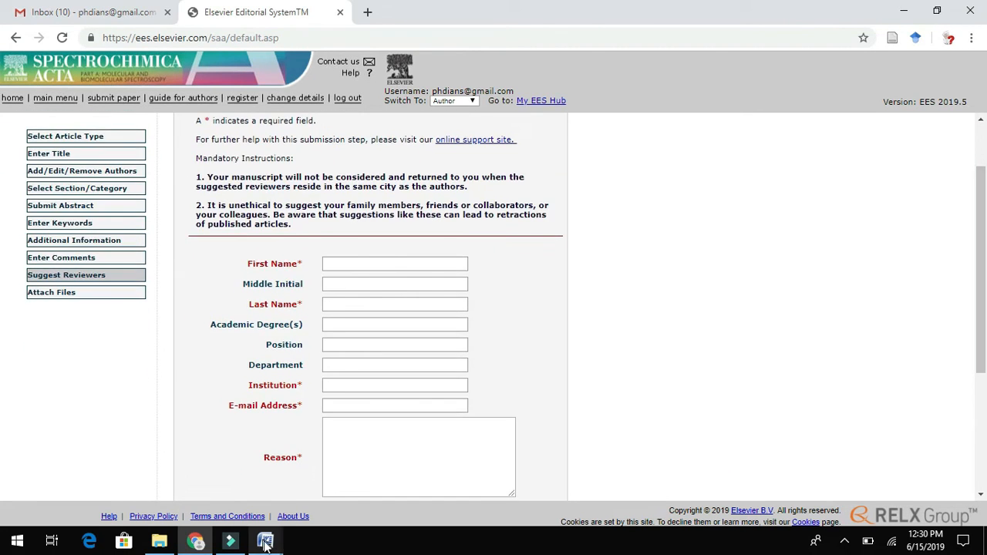
# - Copy the second reviewer's name from the list and split it into first and last name
pyautogui.click(265, 541)
pyautogui.moveTo(326, 203); pyautogui.dragTo(248, 203)
pyautogui.hotkey('ctrl', 'c')
pyautogui.click(196, 542)
pyautogui.click(392, 263)
pyautogui.hotkey('ctrl', 'v')
pyautogui.moveTo(391, 263); pyautogui.dragTo(360, 264)
pyautogui.hotkey('ctrl', 'x')
pyautogui.click(353, 305)
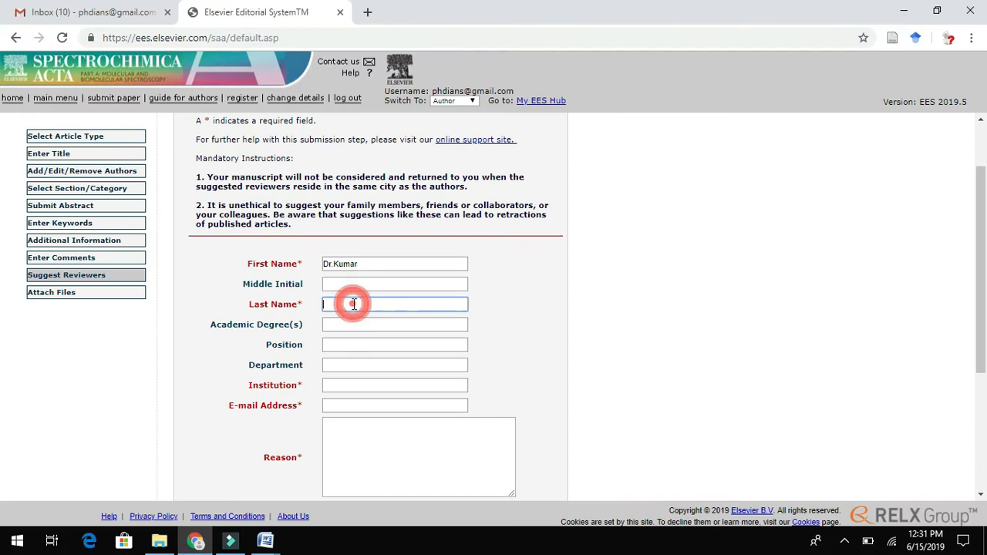
# - Fill in University of Haifa as institution and the second reviewer's e-mail address
pyautogui.click(395, 384)
pyautogui.click(266, 541)
pyautogui.moveTo(848, 213); pyautogui.dragTo(274, 225)
pyautogui.hotkey('ctrl', 'c')
pyautogui.click(196, 541)
pyautogui.hotkey('ctrl', 'v')
pyautogui.click(265, 541)
pyautogui.moveTo(489, 177); pyautogui.dragTo(590, 176)
pyautogui.hotkey('ctrl', 'c')
pyautogui.click(196, 541)
pyautogui.click(373, 405)
pyautogui.hotkey('ctrl', 'v')
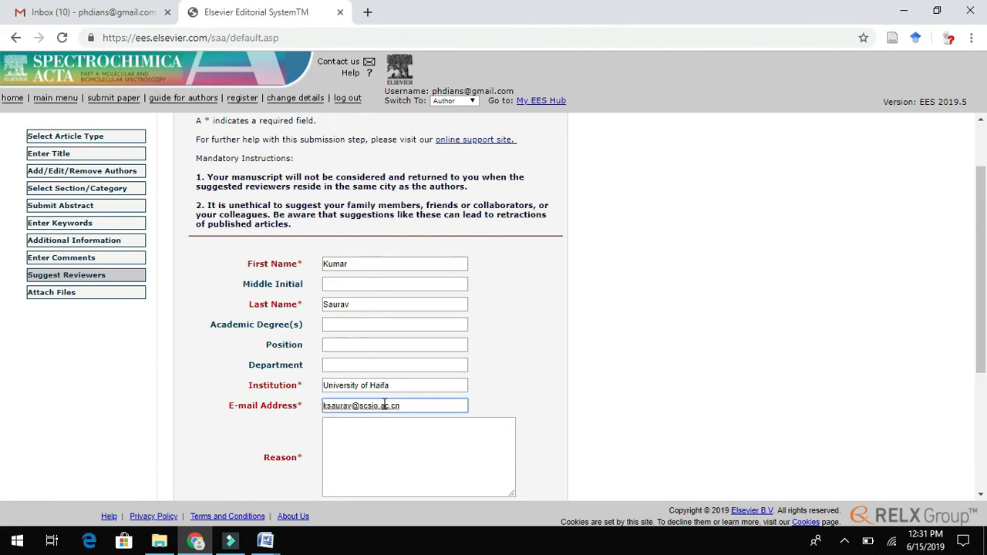
# - Paste the reason, add the second reviewer, and continue to the Attach Files step
pyautogui.scroll(-2, 462, 347)
pyautogui.click(472, 325)
pyautogui.hotkey('ctrl', 'v')
pyautogui.click(371, 414)
pyautogui.click(430, 326)
pyautogui.click(370, 414)
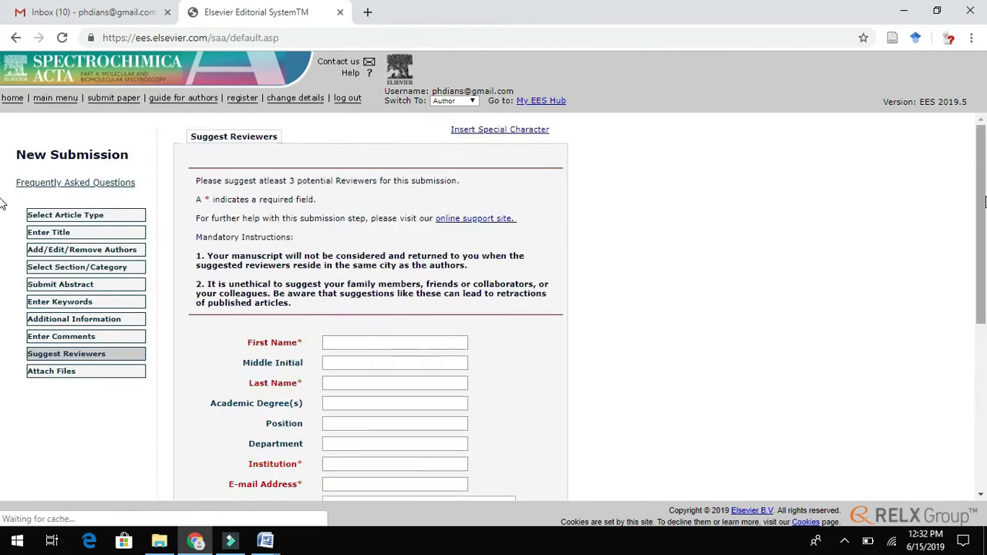
pyautogui.scroll(-4, 23, 308)
pyautogui.click(394, 316)
pyautogui.moveTo(199, 183); pyautogui.dragTo(356, 192)
pyautogui.click(216, 258)
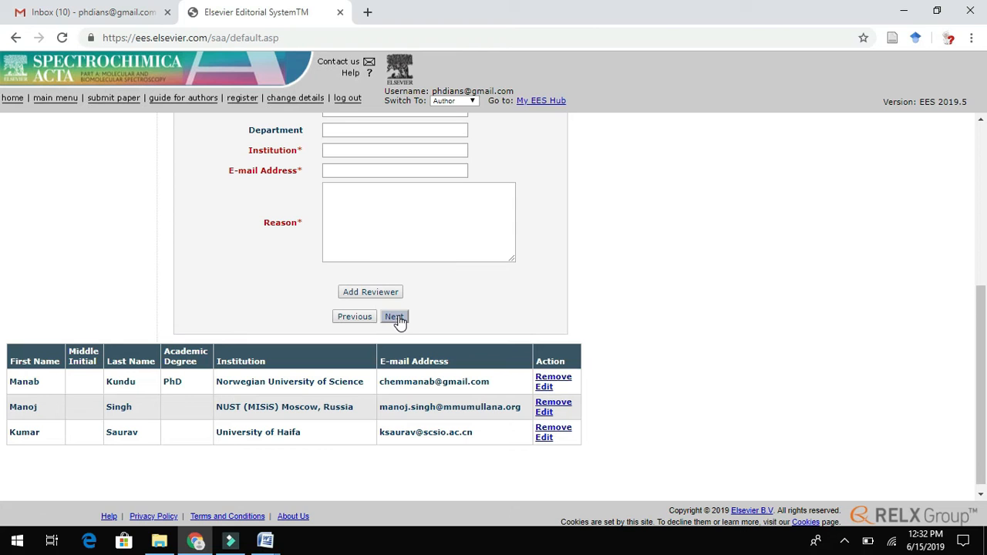
pyautogui.click(395, 317)
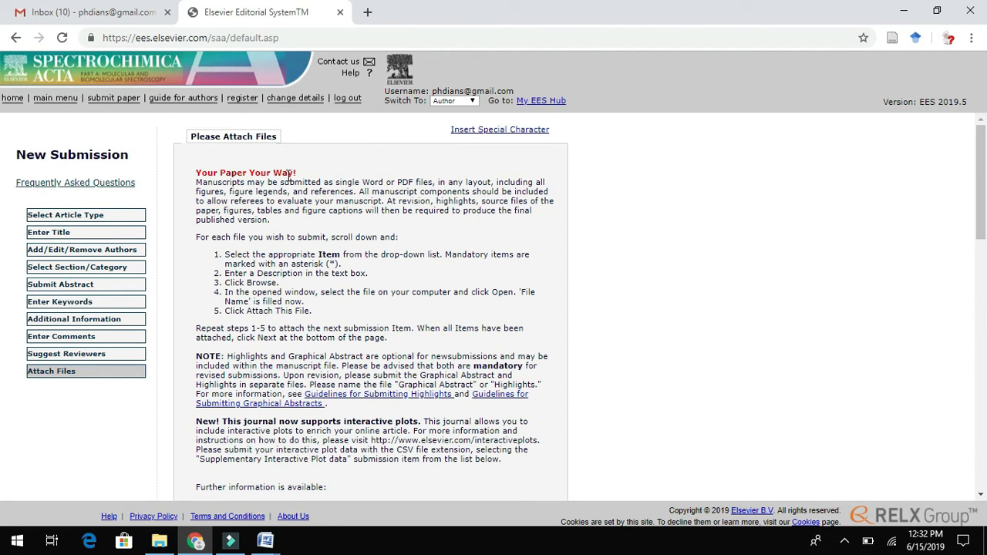
pyautogui.moveTo(197, 171); pyautogui.dragTo(302, 174)
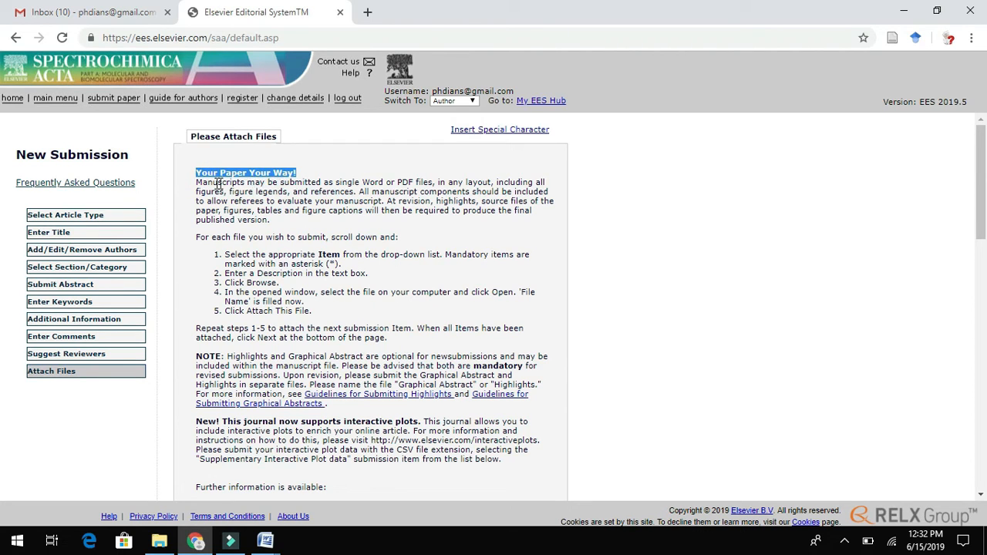
pyautogui.moveTo(197, 183); pyautogui.dragTo(357, 191)
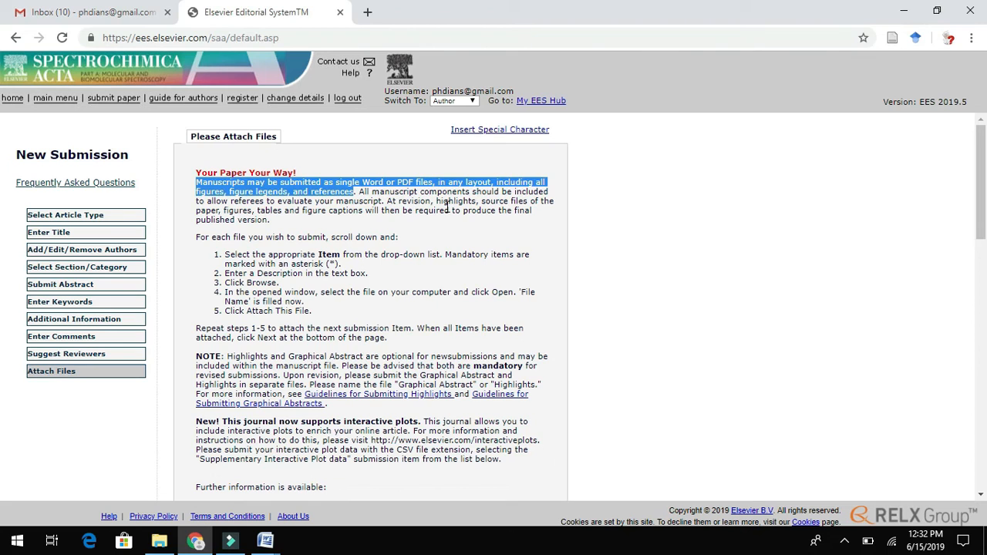
pyautogui.click(228, 254)
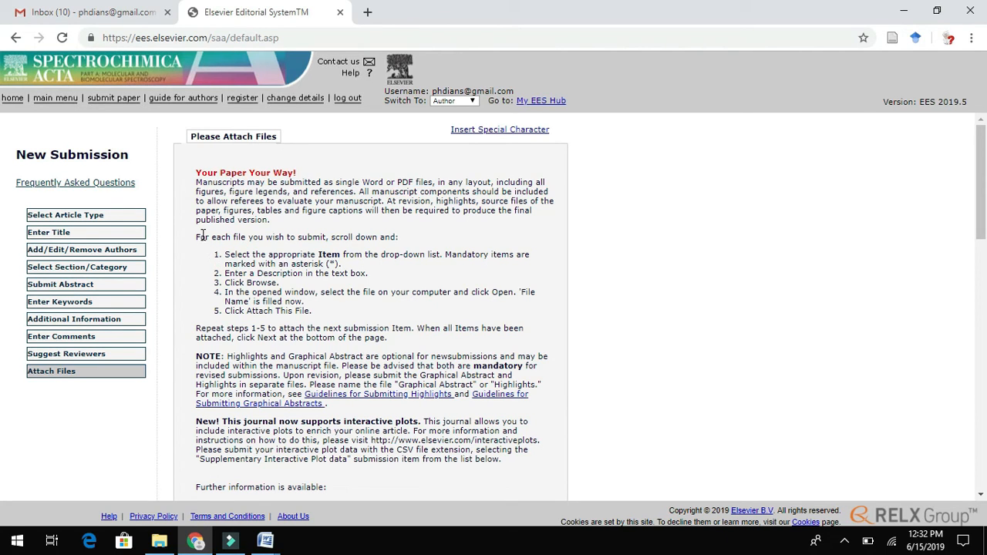
pyautogui.moveTo(196, 237); pyautogui.dragTo(354, 254)
pyautogui.moveTo(447, 270); pyautogui.dragTo(345, 321)
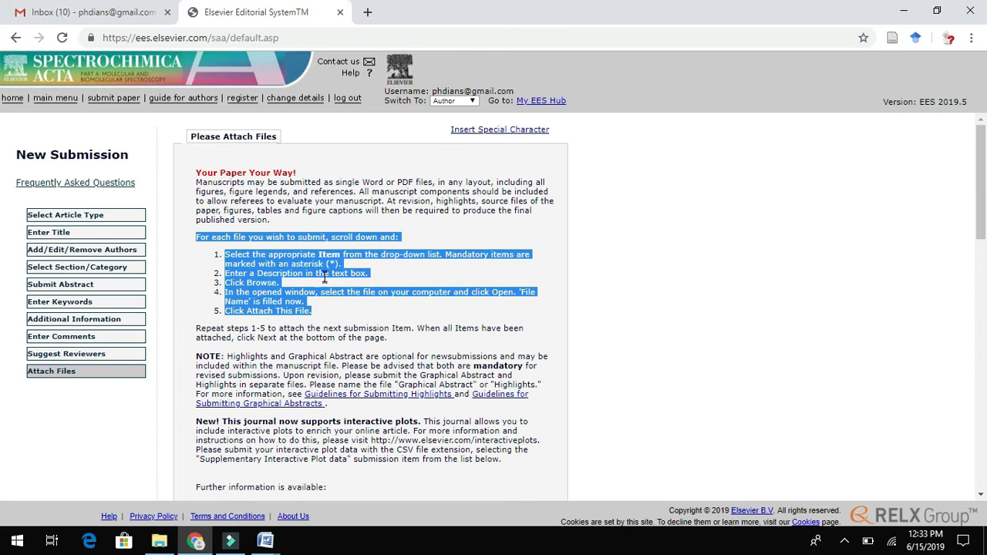
pyautogui.moveTo(983, 206); pyautogui.dragTo(983, 454)
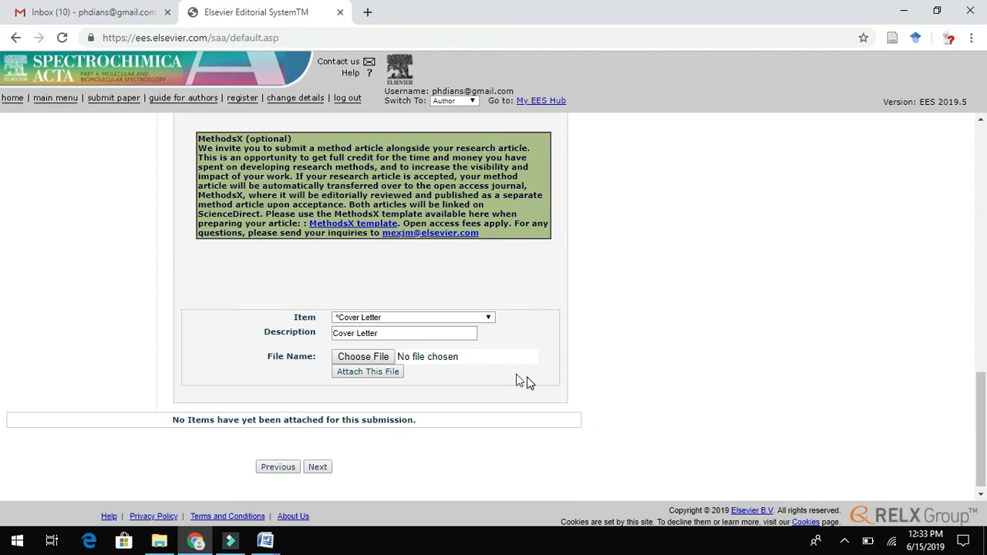
# - Keep the item type as Cover Letter and attach Covering letter.docx
pyautogui.click(482, 319)
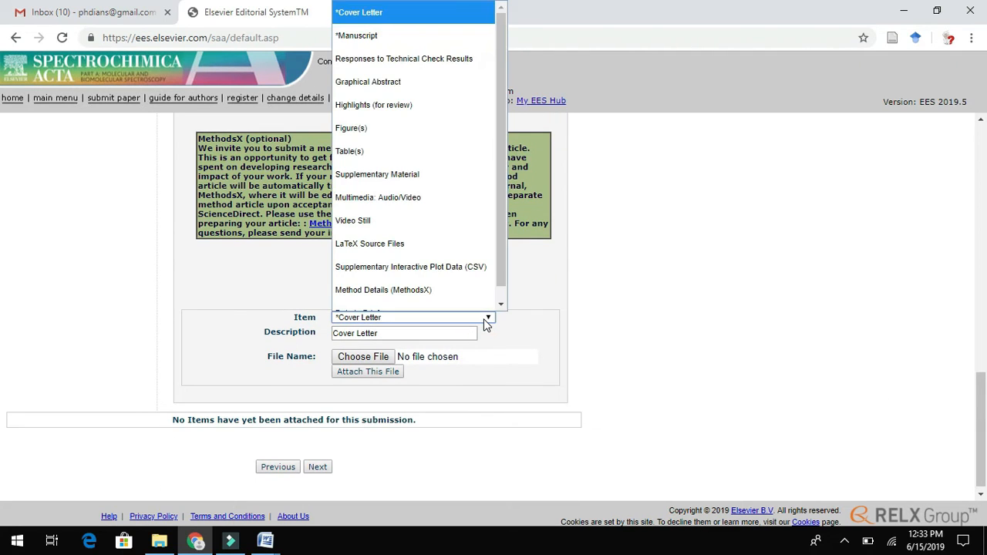
pyautogui.scroll(-1, 432, 155)
pyautogui.moveTo(503, 57); pyautogui.dragTo(501, 21)
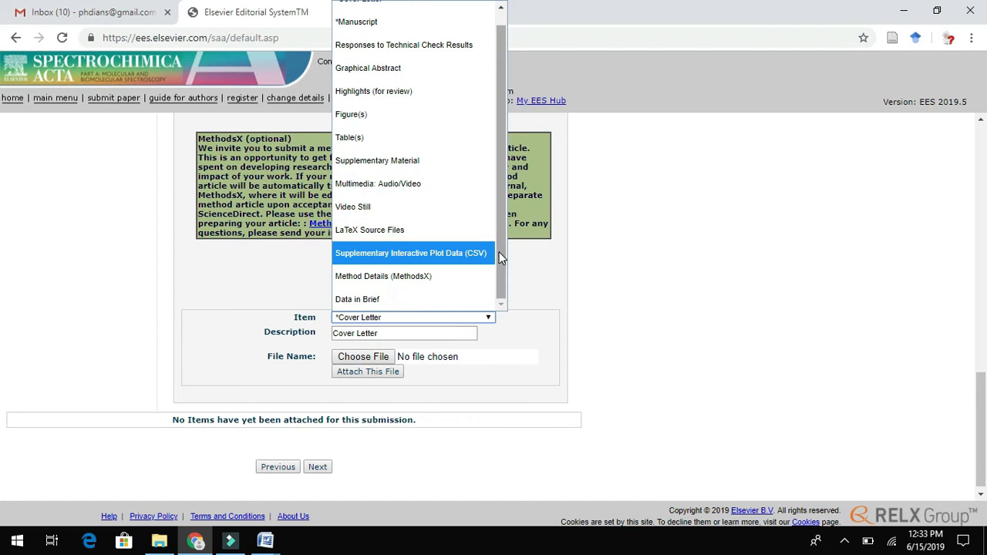
pyautogui.scroll(1, 497, 251)
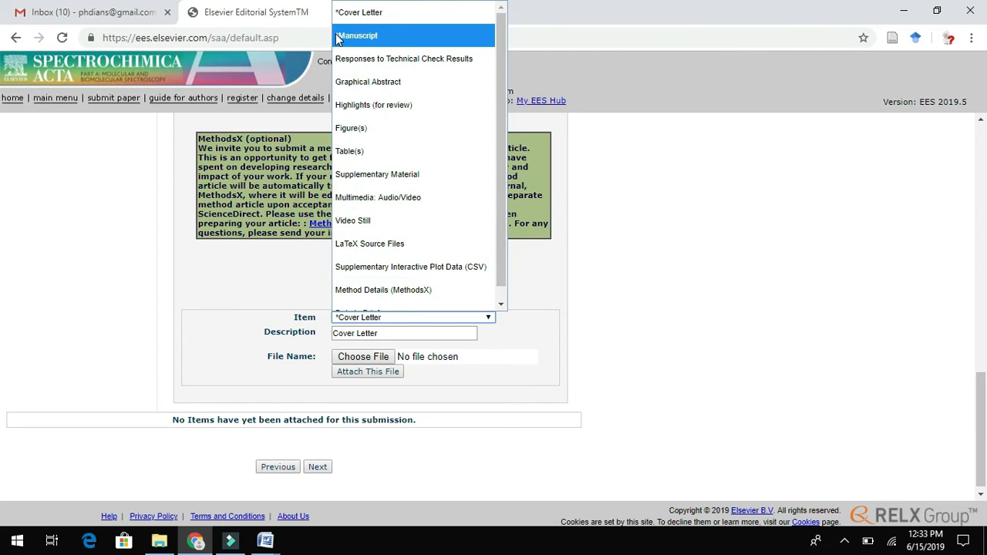
pyautogui.click(521, 345)
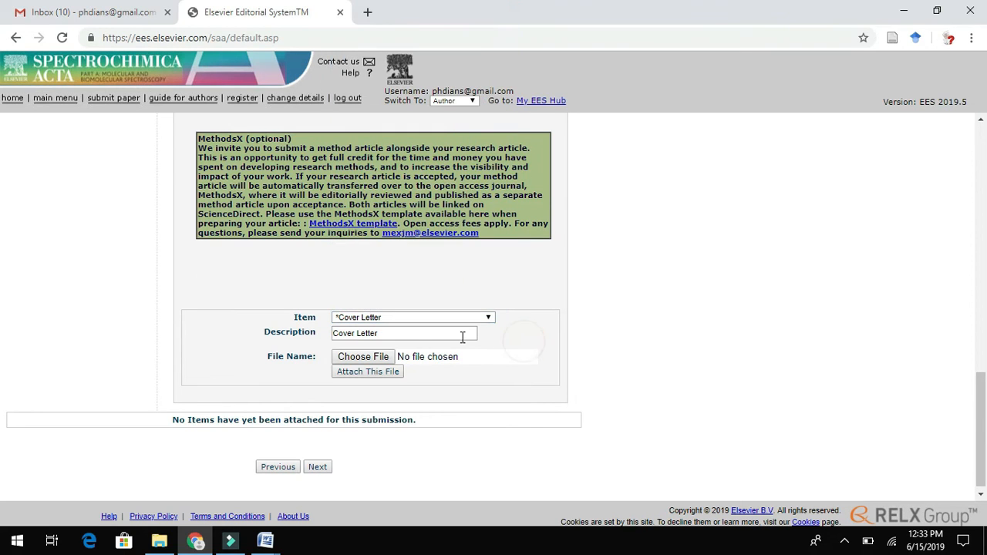
pyautogui.click(373, 357)
pyautogui.click(373, 358)
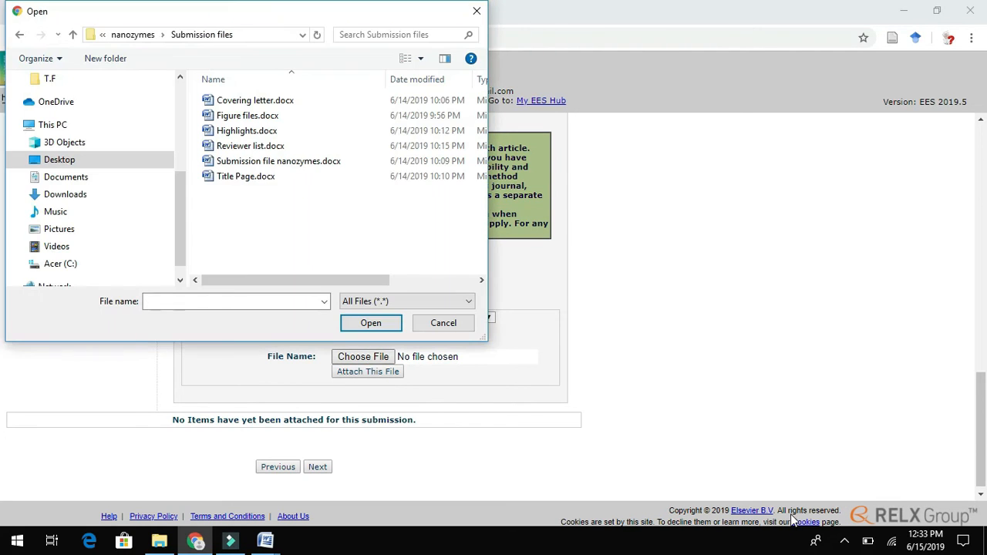
pyautogui.doubleClick(249, 102)
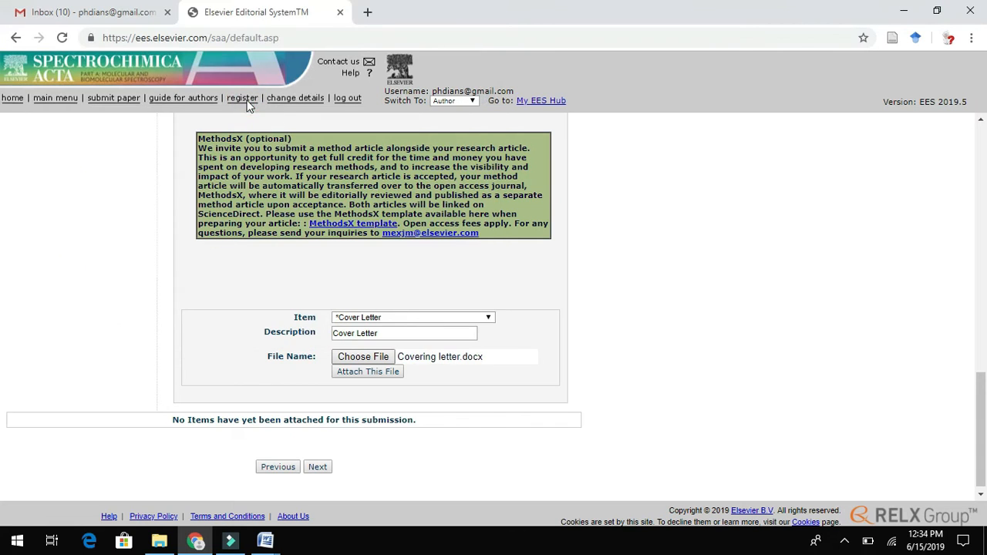
pyautogui.click(379, 373)
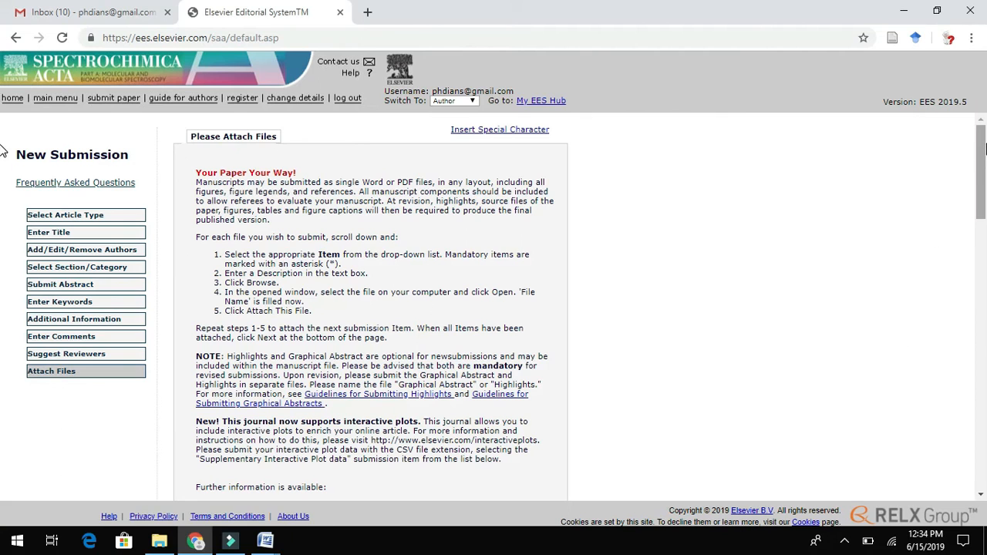
pyautogui.moveTo(984, 148); pyautogui.dragTo(984, 364)
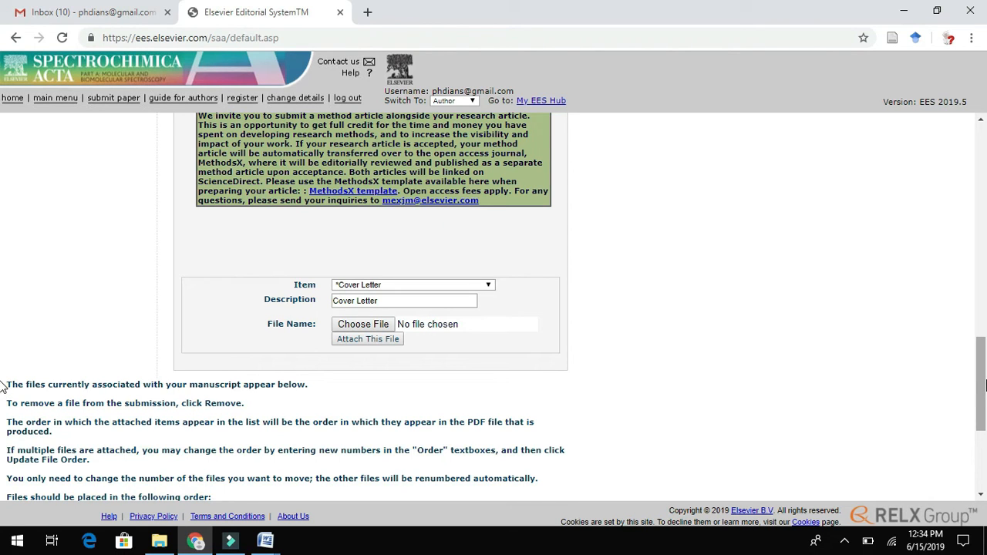
pyautogui.scroll(-3, 979, 378)
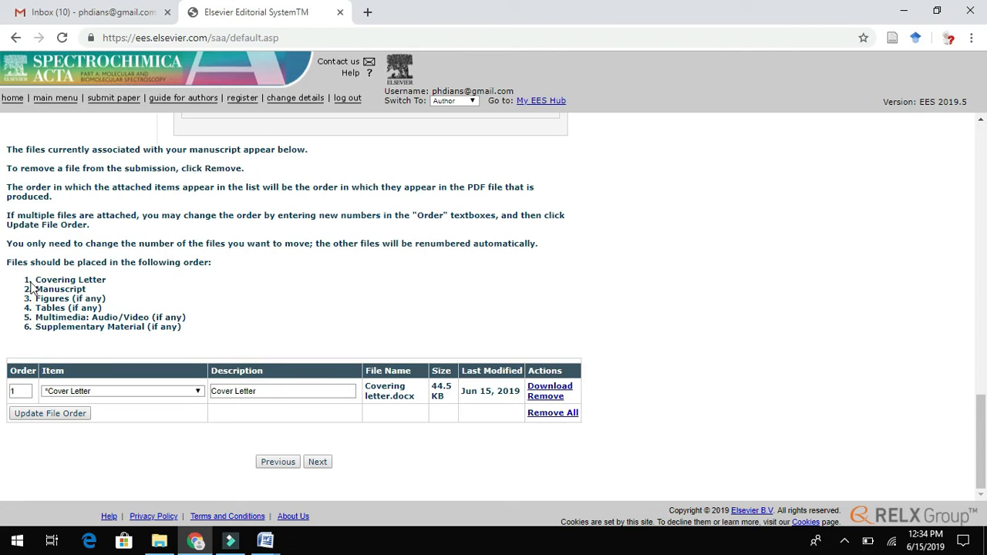
pyautogui.moveTo(35, 280); pyautogui.dragTo(192, 330)
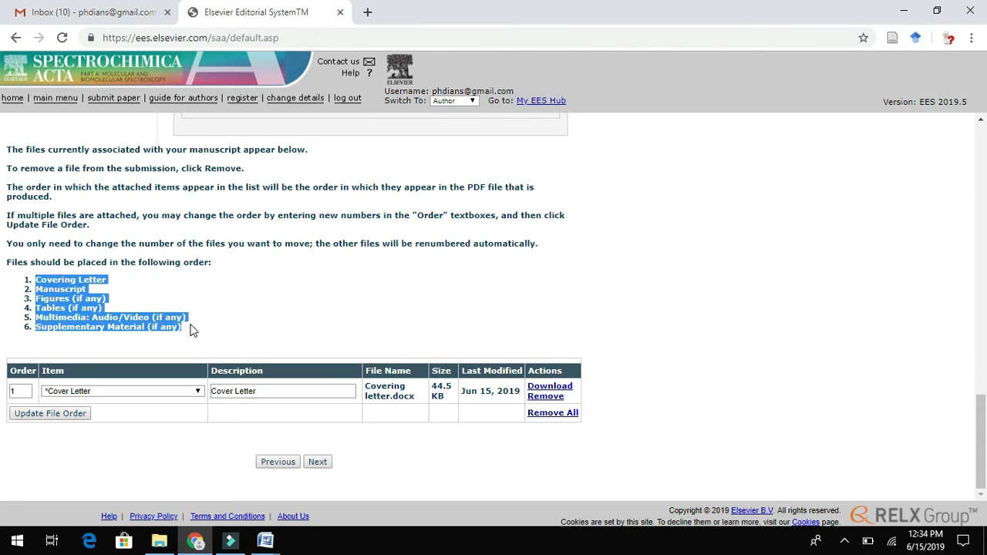
pyautogui.scroll(4, 975, 394)
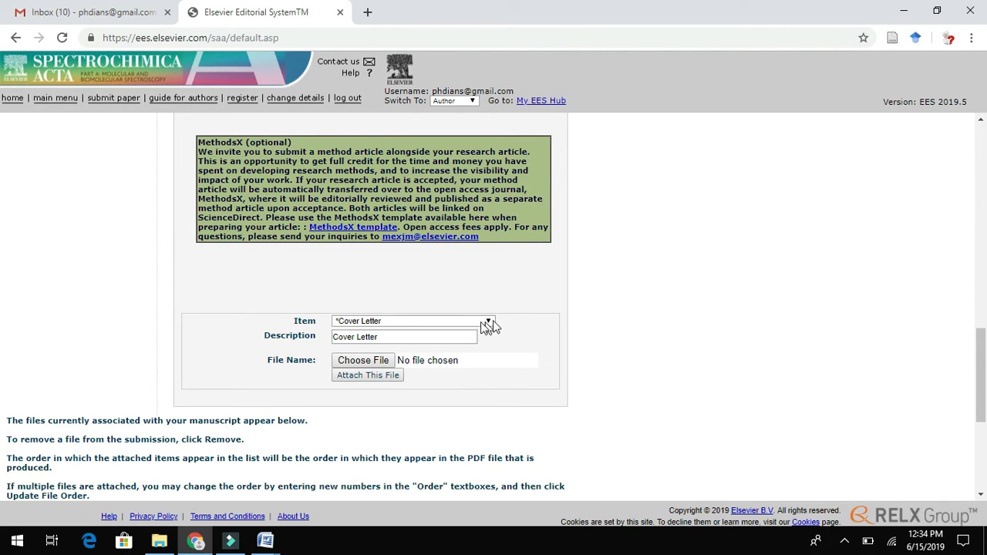
# - Set the item type to Manuscript and upload Submission file nanozymes.docx
pyautogui.click(488, 326)
pyautogui.scroll(-1, 409, 77)
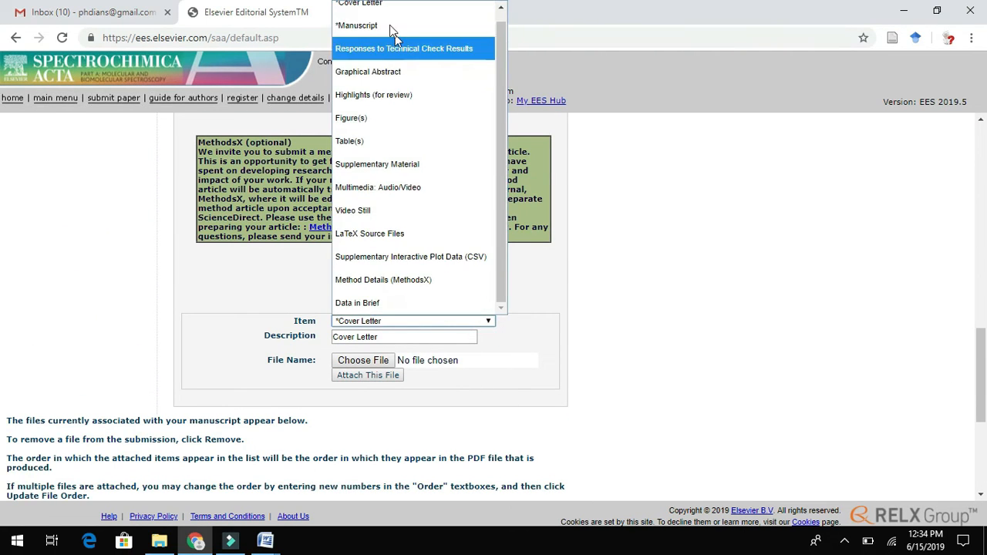
pyautogui.click(390, 26)
pyautogui.click(373, 363)
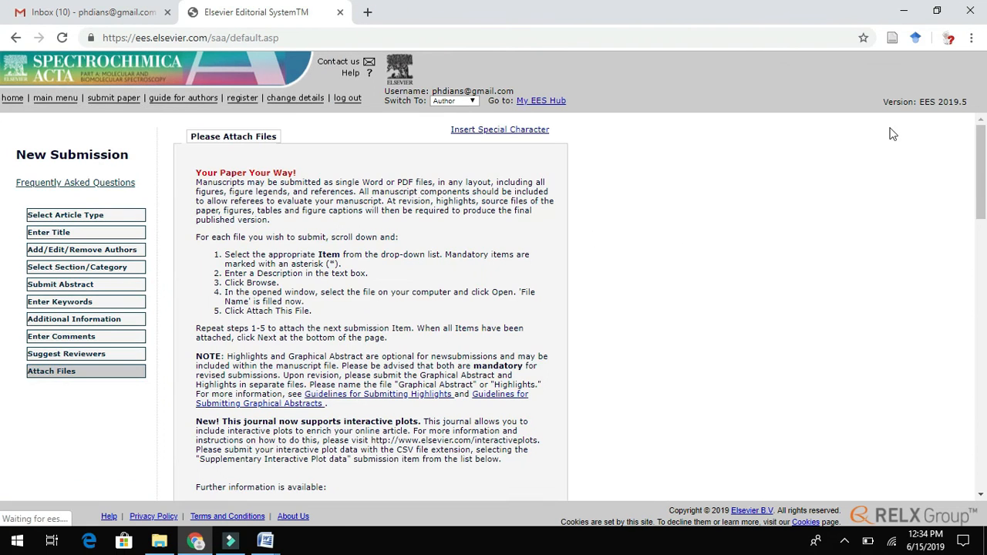
pyautogui.moveTo(984, 139); pyautogui.dragTo(982, 341)
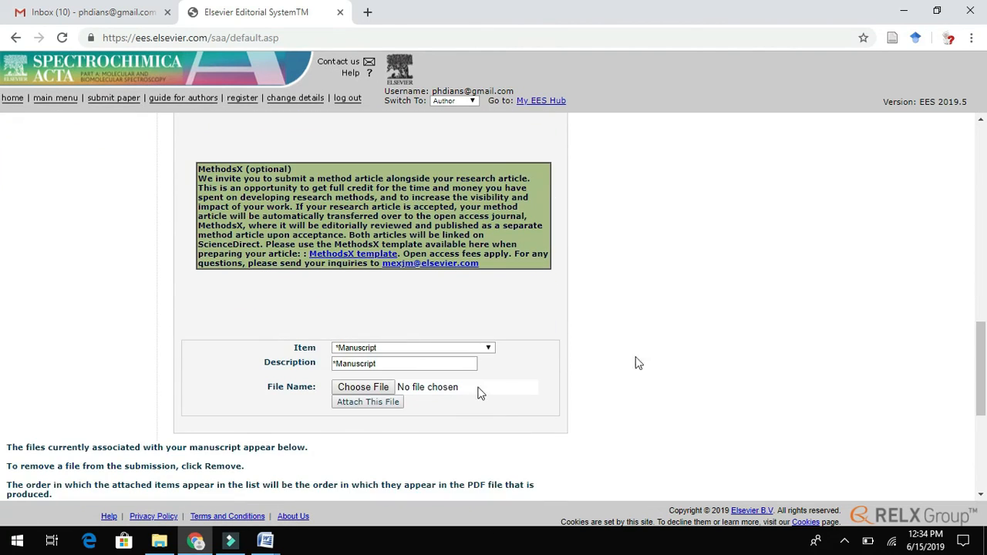
pyautogui.click(377, 387)
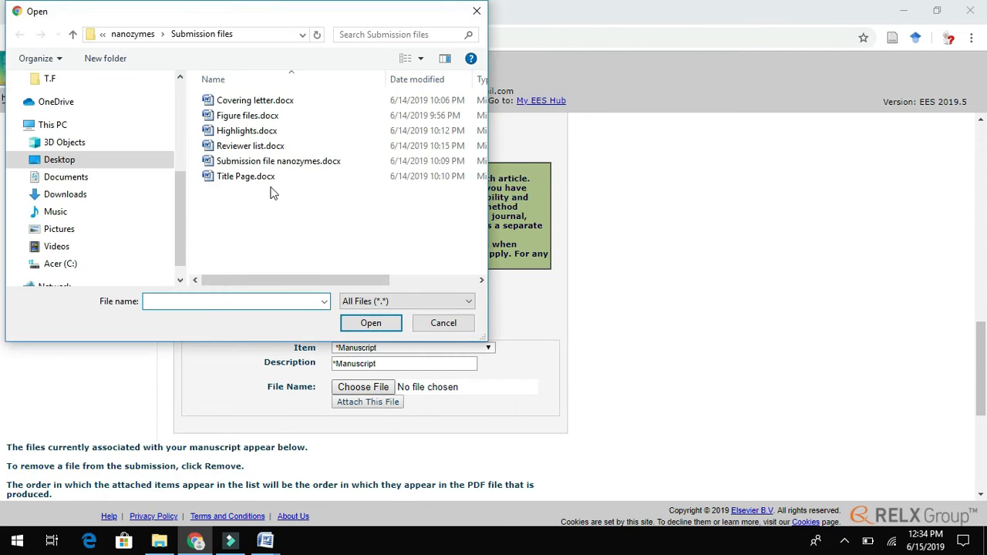
pyautogui.doubleClick(274, 163)
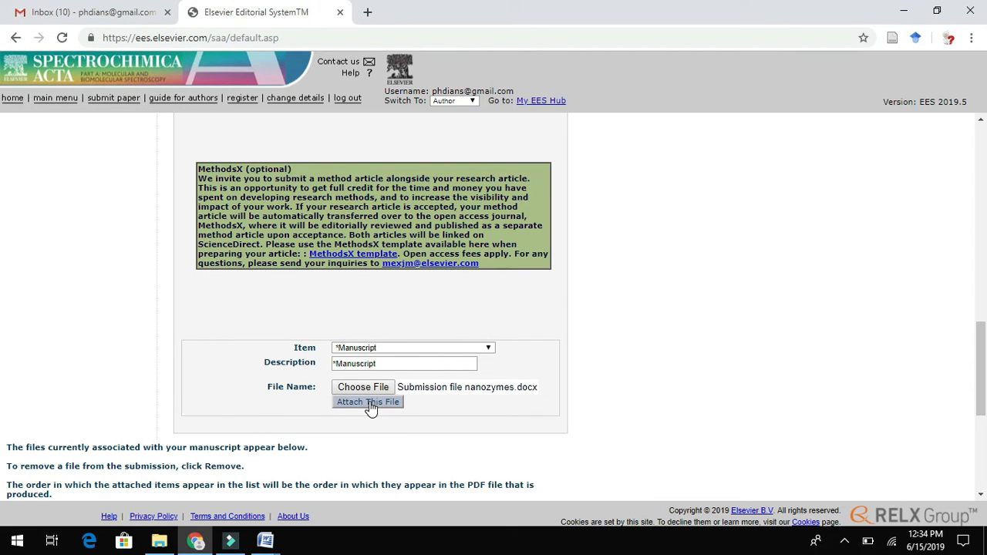
pyautogui.click(360, 402)
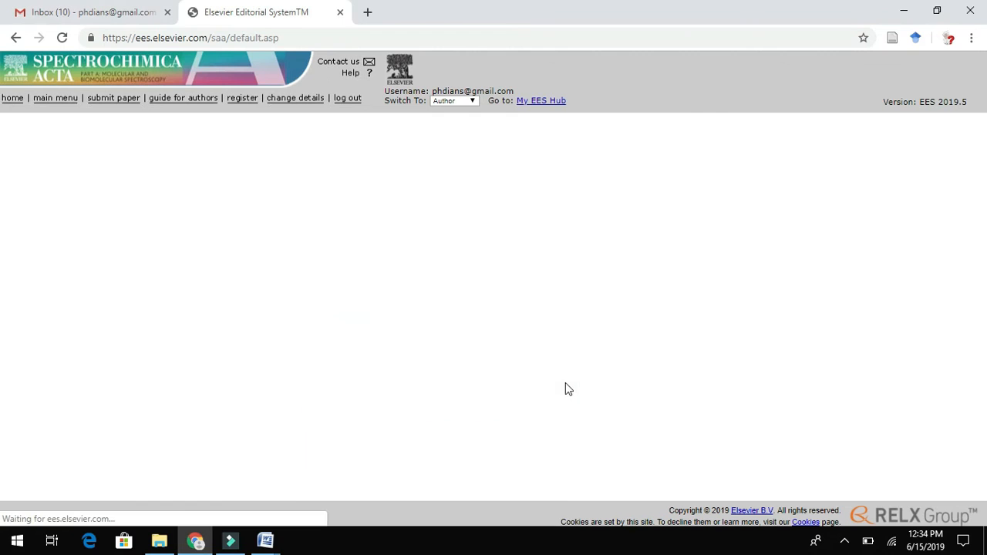
pyautogui.moveTo(983, 147); pyautogui.dragTo(981, 341)
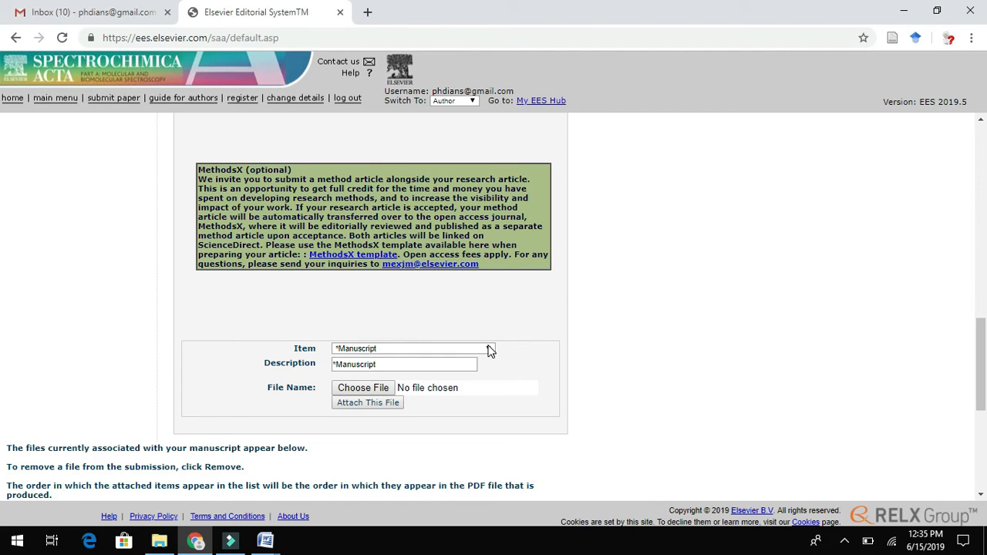
# - Add a Figure(s) item set to Offline delivery, with no file attached
pyautogui.click(489, 351)
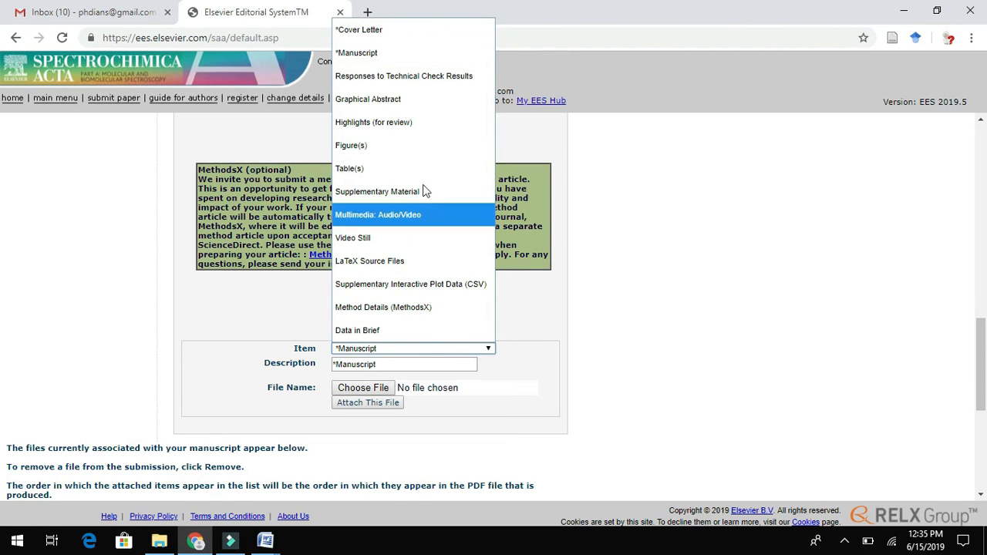
pyautogui.click(410, 154)
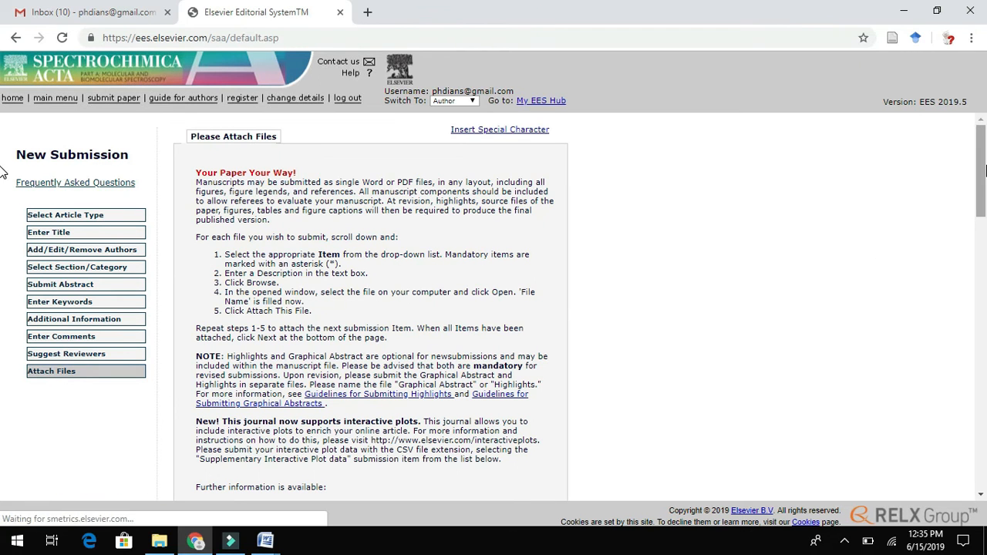
pyautogui.moveTo(984, 171); pyautogui.dragTo(984, 370)
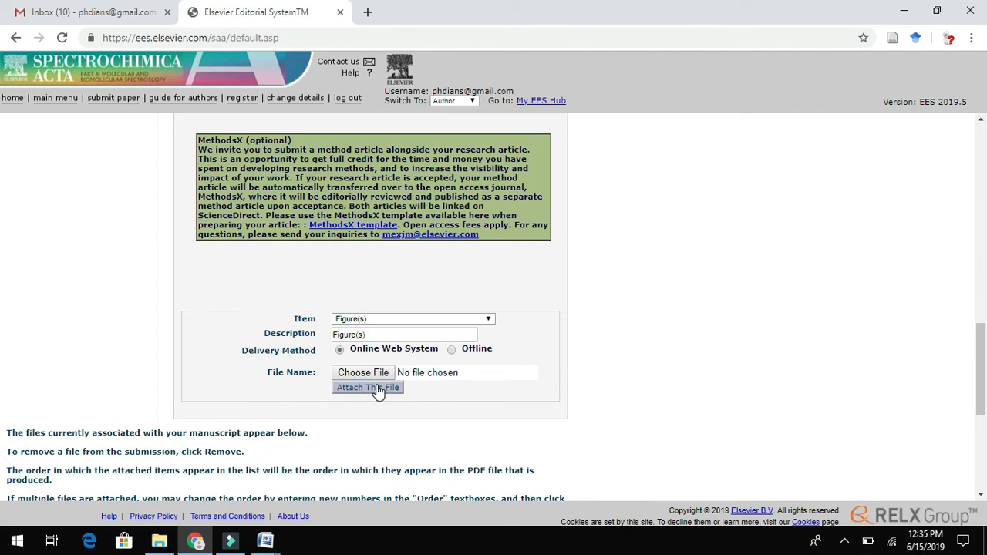
pyautogui.click(452, 352)
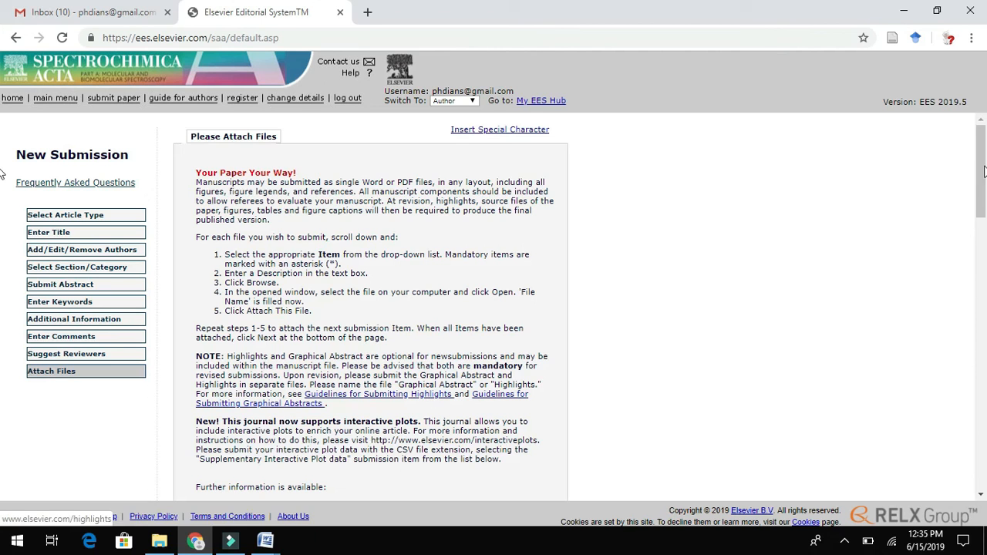
pyautogui.moveTo(983, 168); pyautogui.dragTo(969, 402)
pyautogui.click(358, 250)
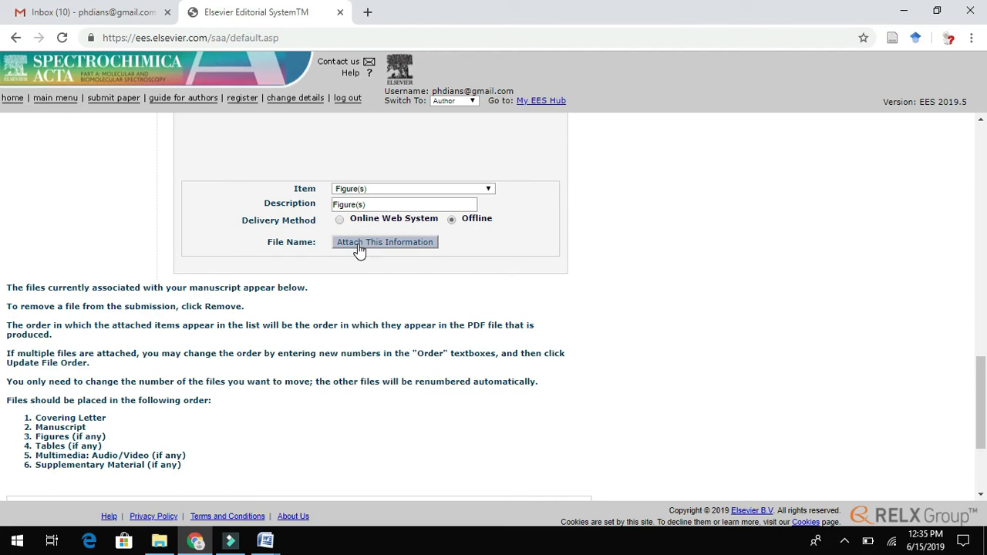
pyautogui.click(359, 248)
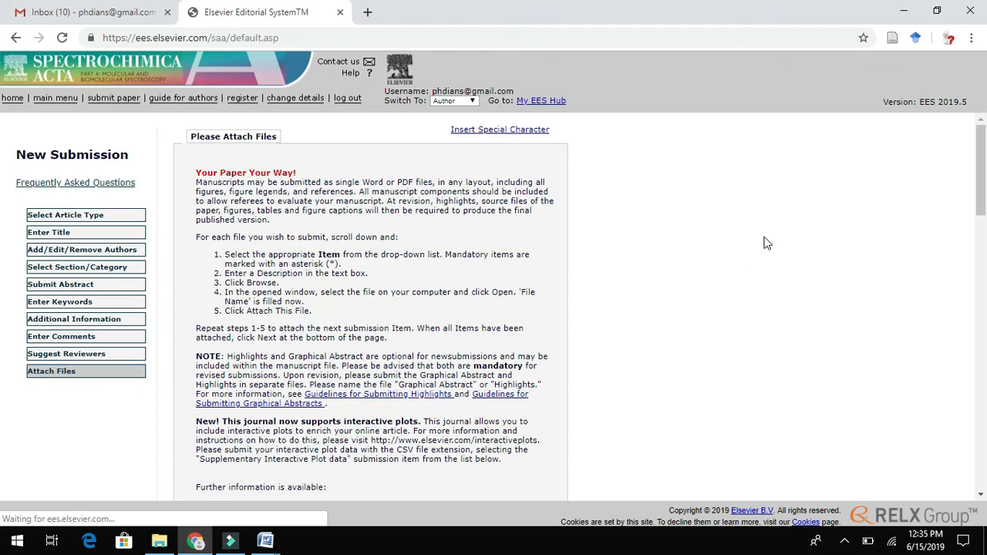
# - Check the attached files table, then continue to the Attach Files Order page
pyautogui.moveTo(981, 131); pyautogui.dragTo(977, 415)
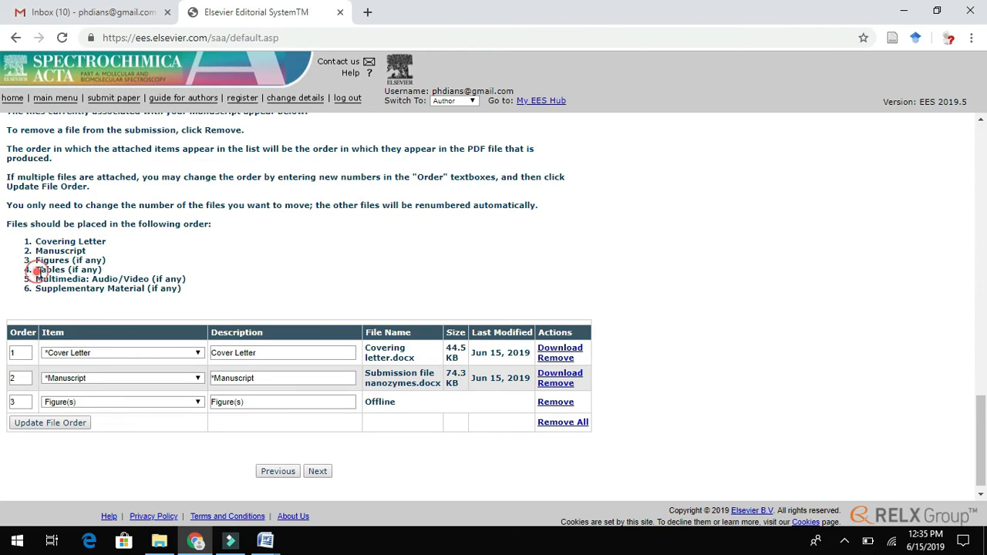
pyautogui.moveTo(36, 269); pyautogui.dragTo(163, 302)
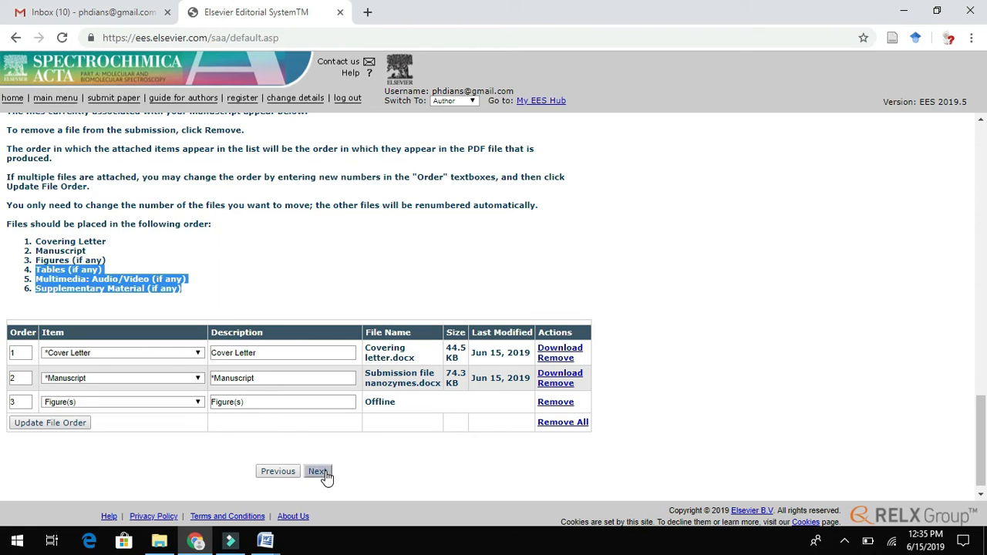
pyautogui.click(287, 301)
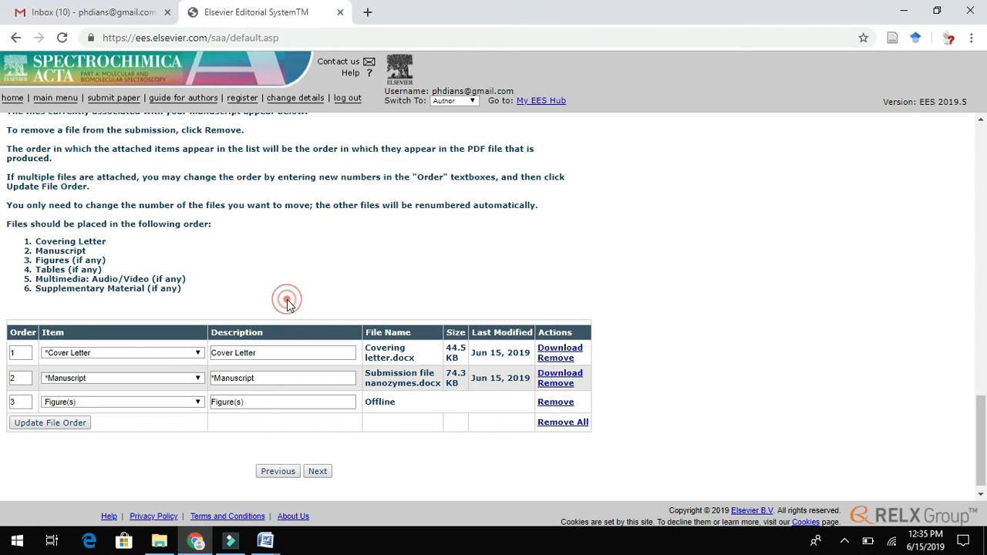
pyautogui.click(318, 470)
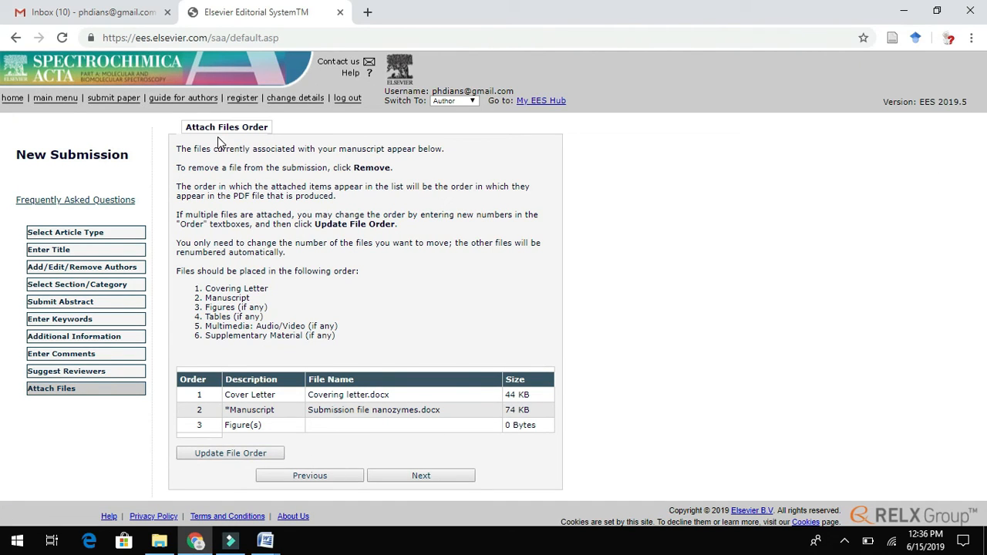
# - Accept the default file order and continue to the Summary Following Attach Files page
pyautogui.moveTo(178, 149); pyautogui.dragTo(358, 284)
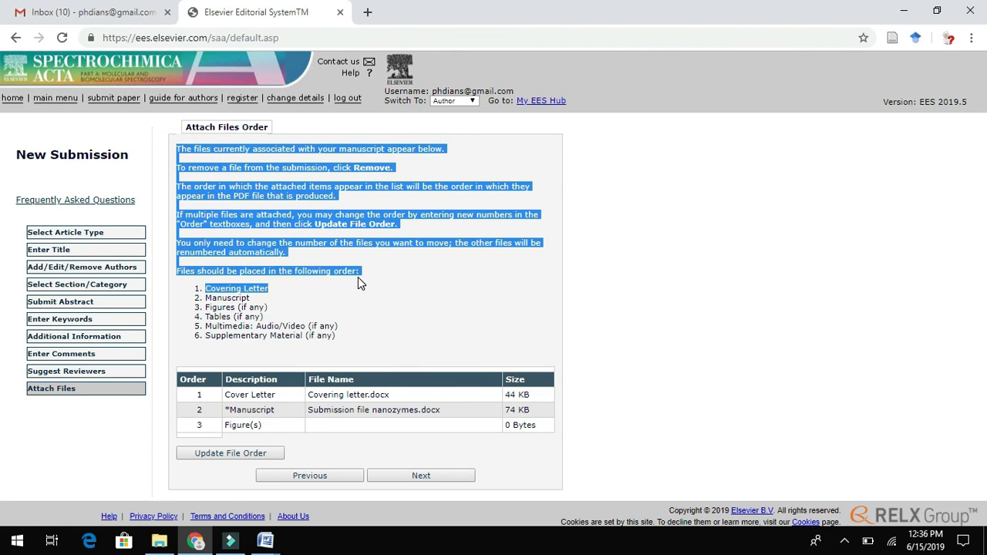
pyautogui.click(418, 478)
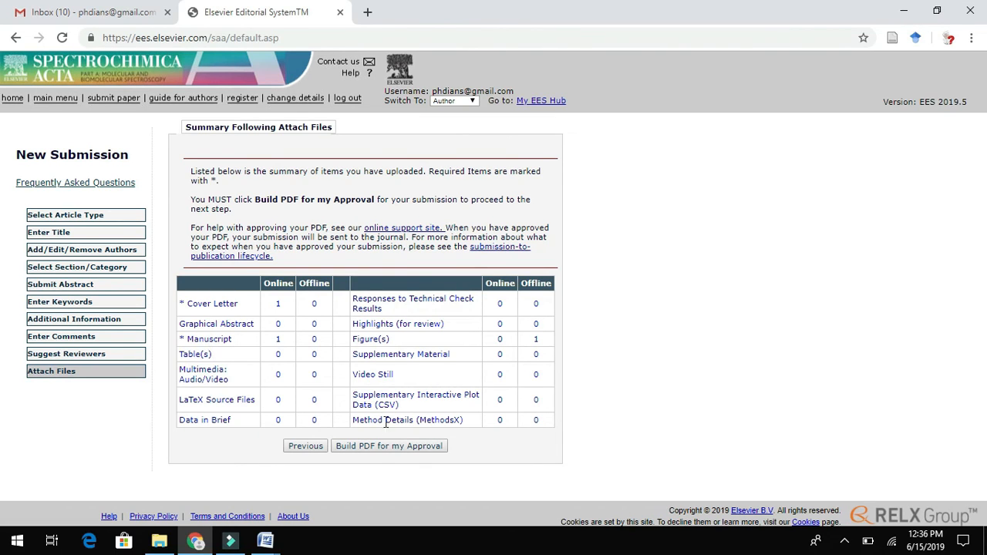
# - Build the PDF for approval and go to Submissions Waiting for Author's Approval
pyautogui.click(375, 447)
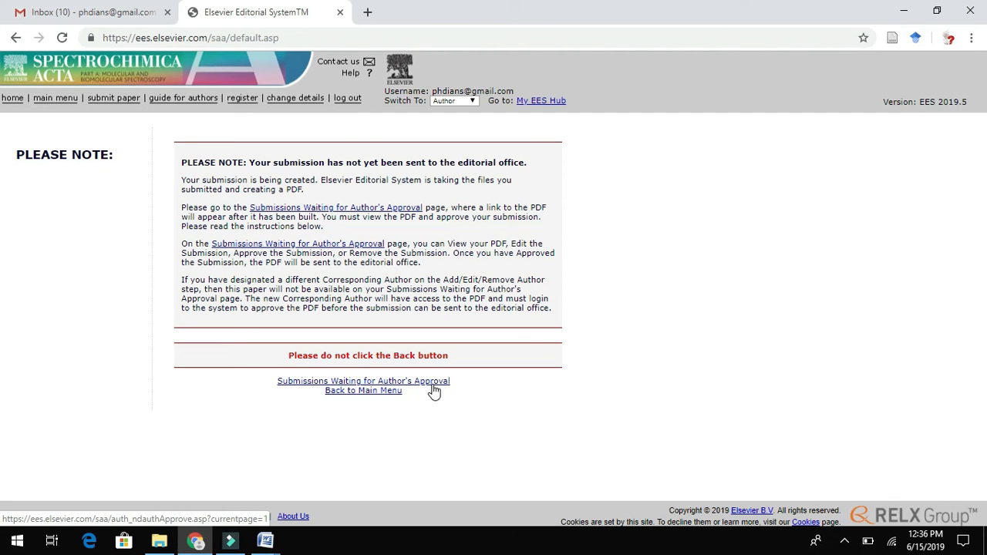
pyautogui.click(431, 382)
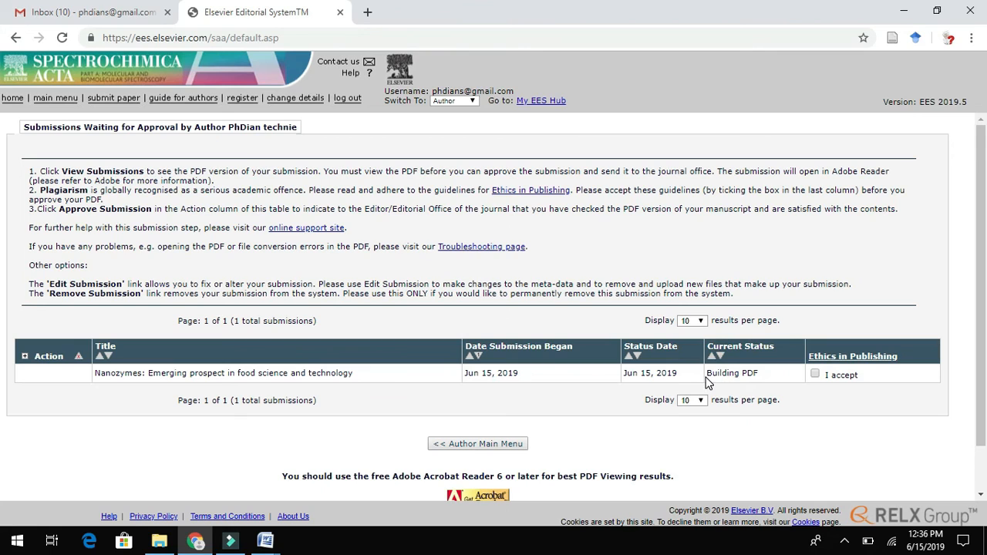
pyautogui.moveTo(709, 375); pyautogui.dragTo(759, 374)
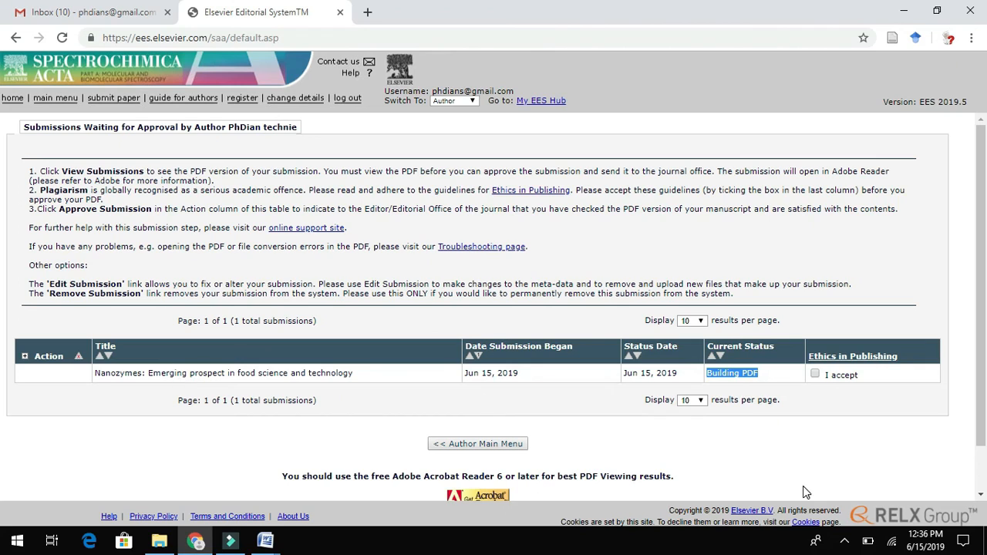
pyautogui.click(815, 375)
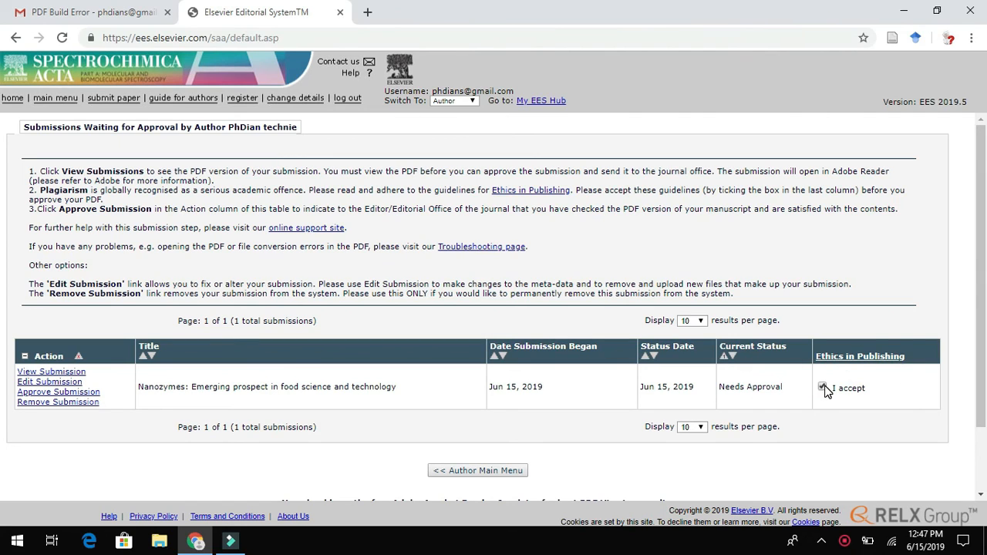
pyautogui.moveTo(721, 347); pyautogui.dragTo(788, 347)
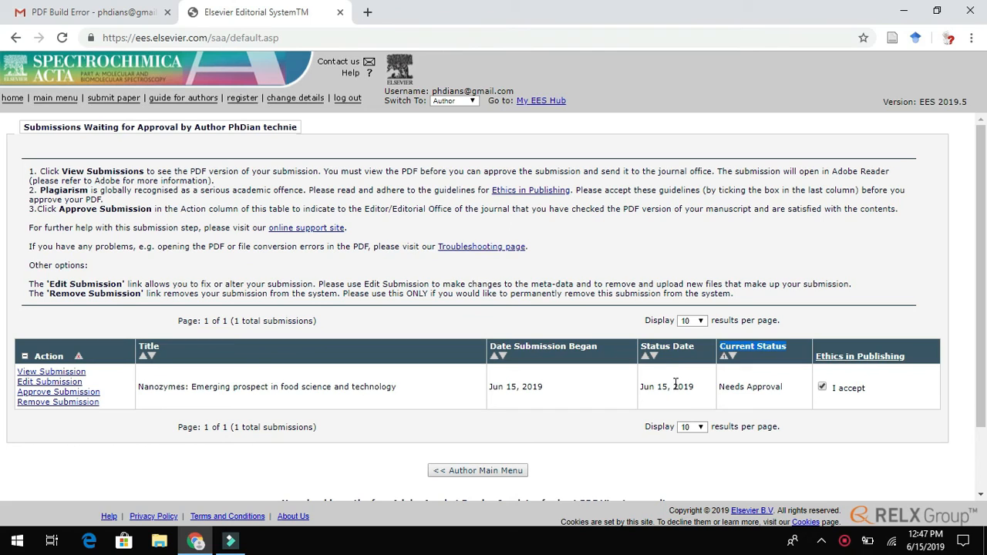
pyautogui.click(78, 374)
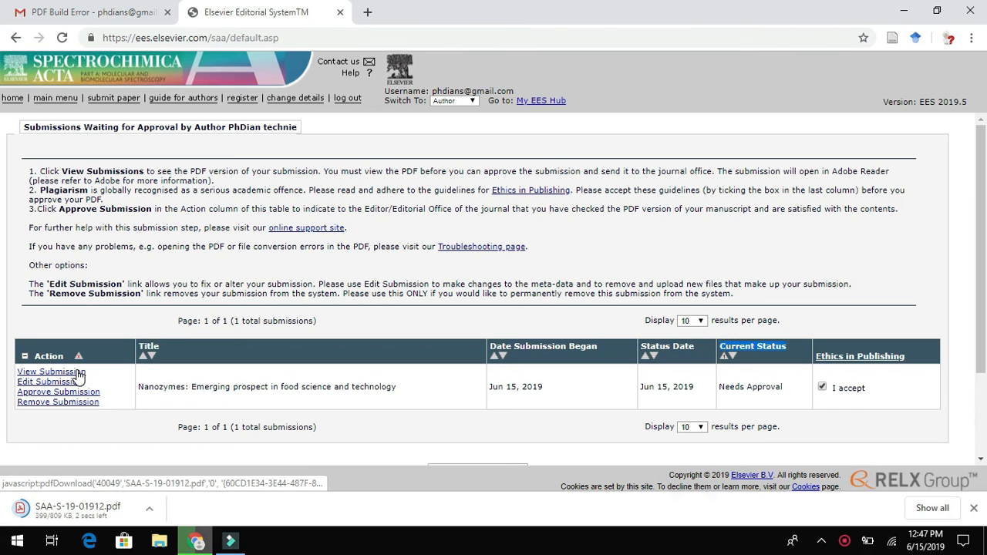
pyautogui.click(33, 510)
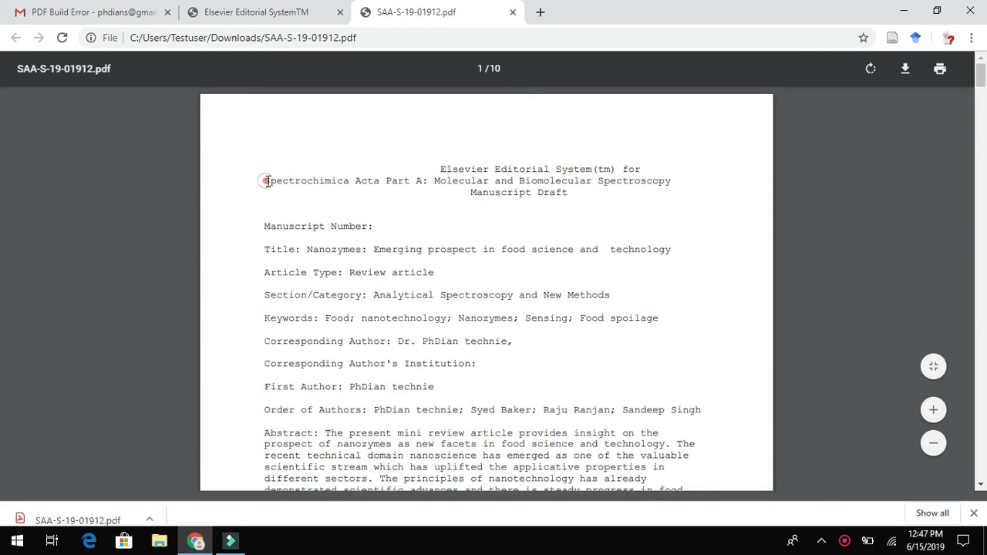
pyautogui.moveTo(267, 180); pyautogui.dragTo(331, 181)
pyautogui.moveTo(585, 205); pyautogui.dragTo(676, 194)
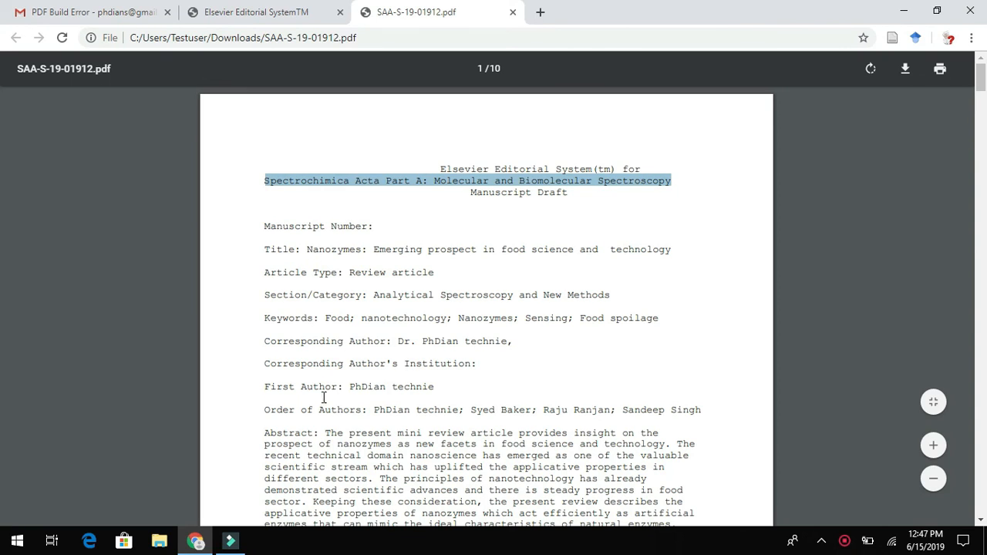
pyautogui.moveTo(384, 226); pyautogui.dragTo(271, 225)
pyautogui.click(419, 230)
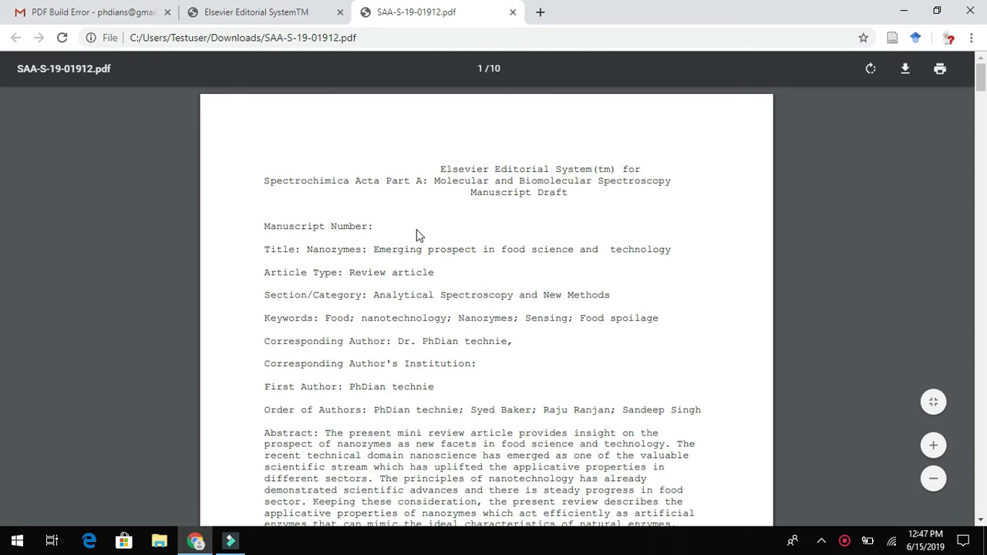
pyautogui.scroll(-3, 984, 93)
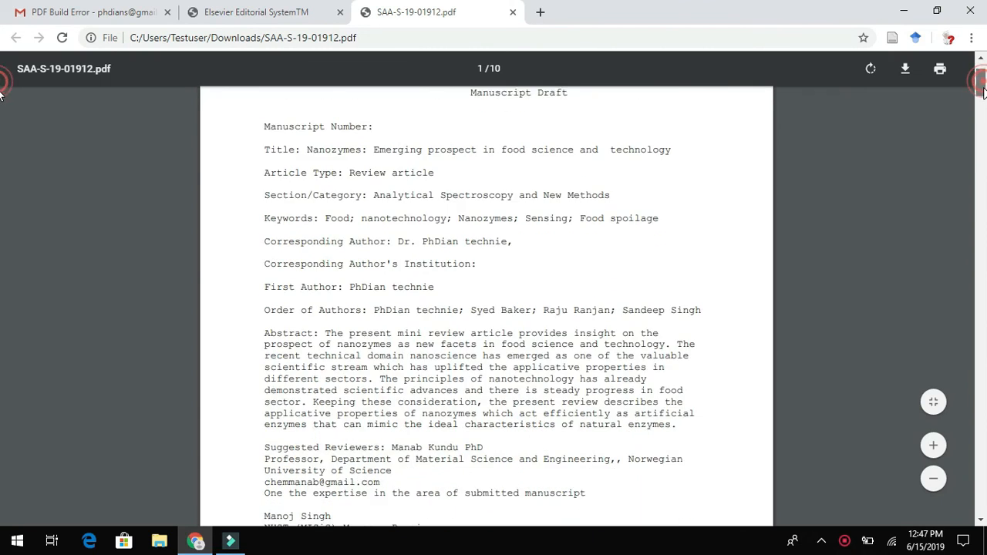
pyautogui.moveTo(983, 93); pyautogui.dragTo(969, 521)
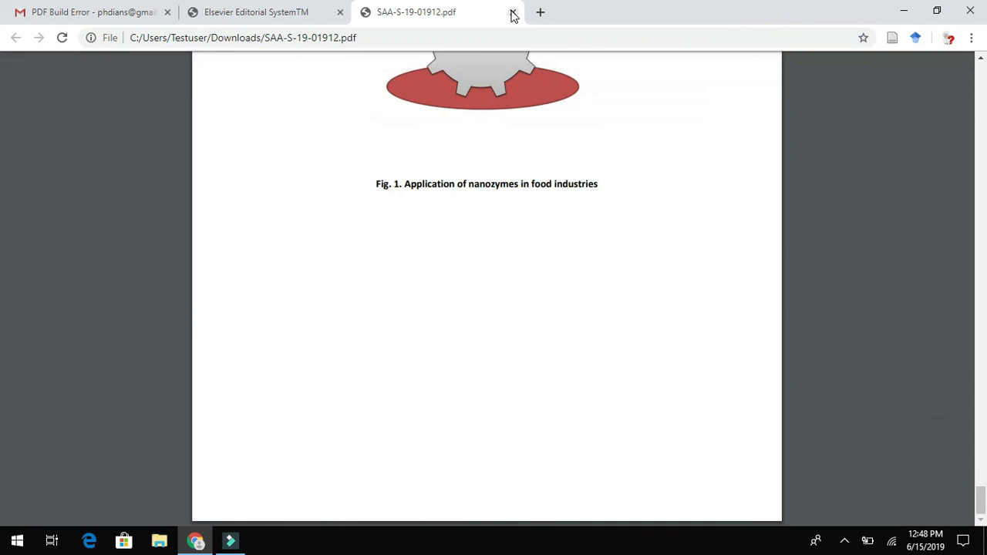
pyautogui.click(512, 14)
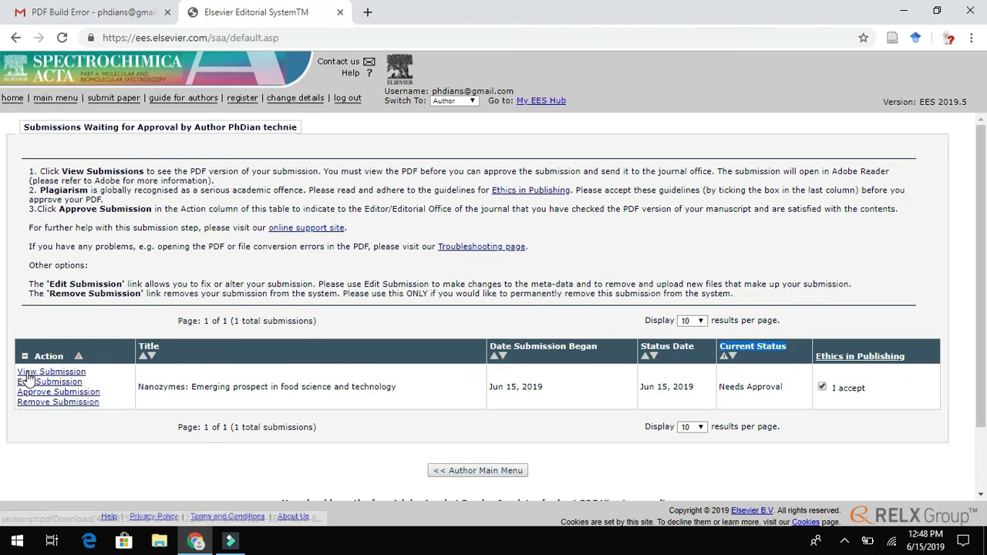